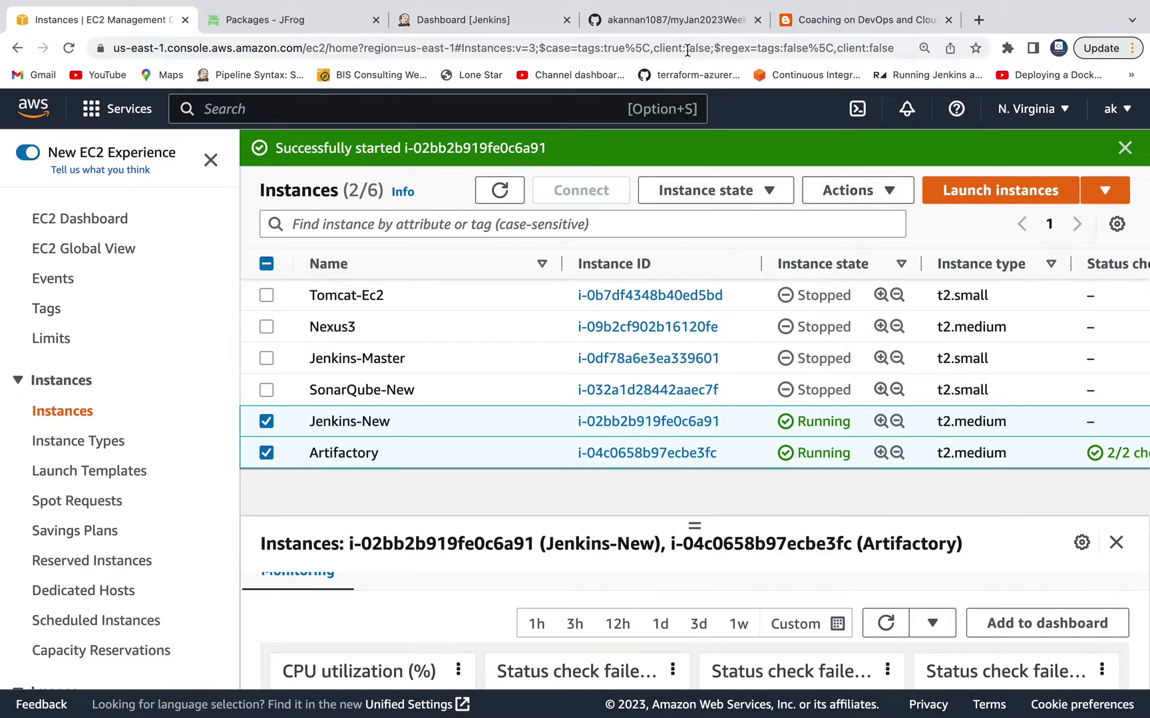
Step: Bring up the myJan2023WeekendRepo GitHub repository page
{"action": "left_click", "coordinate": [692, 23]}
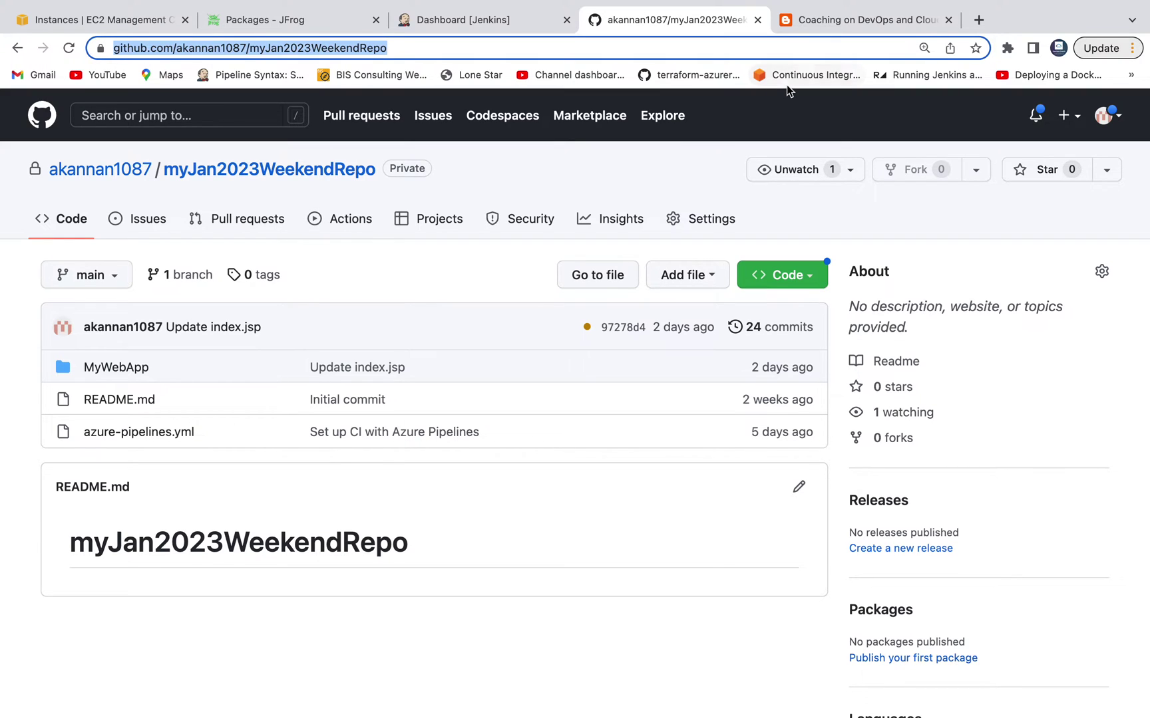
Step: Read the blog's prerequisite on creating a regular Artifactory admin user, then return to Packages
{"action": "left_click", "coordinate": [824, 20]}
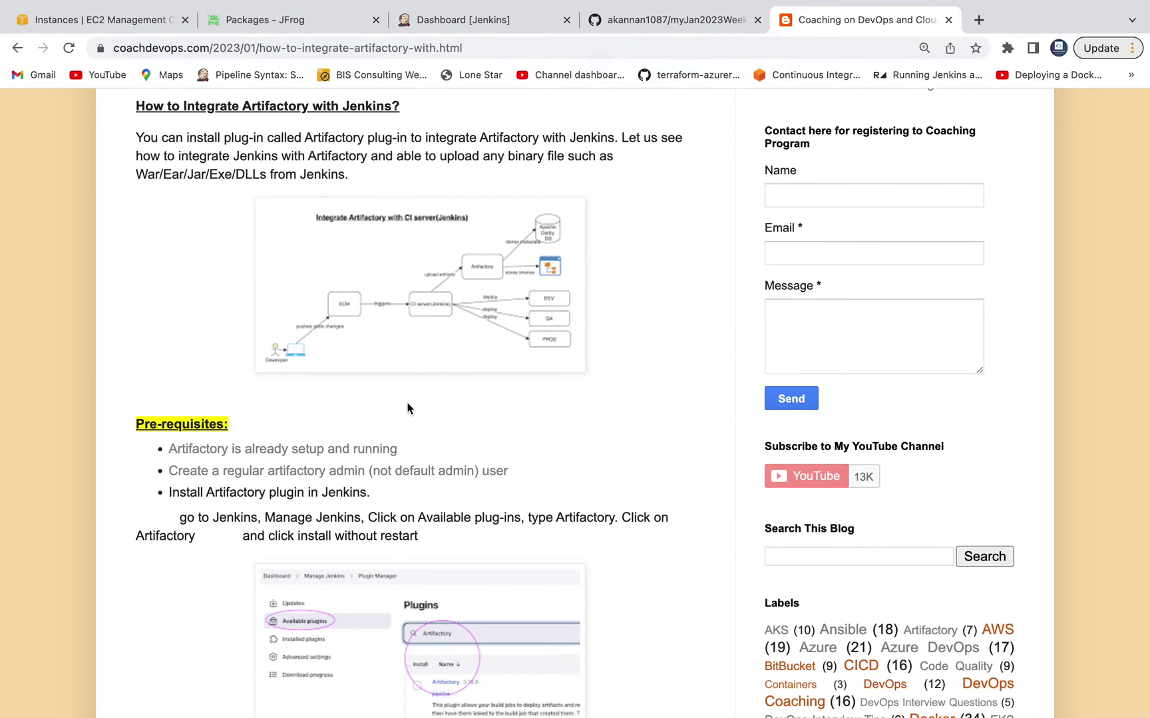
{"action": "scroll", "coordinate": [407, 408], "scroll_direction": "down", "scroll_amount": 1}
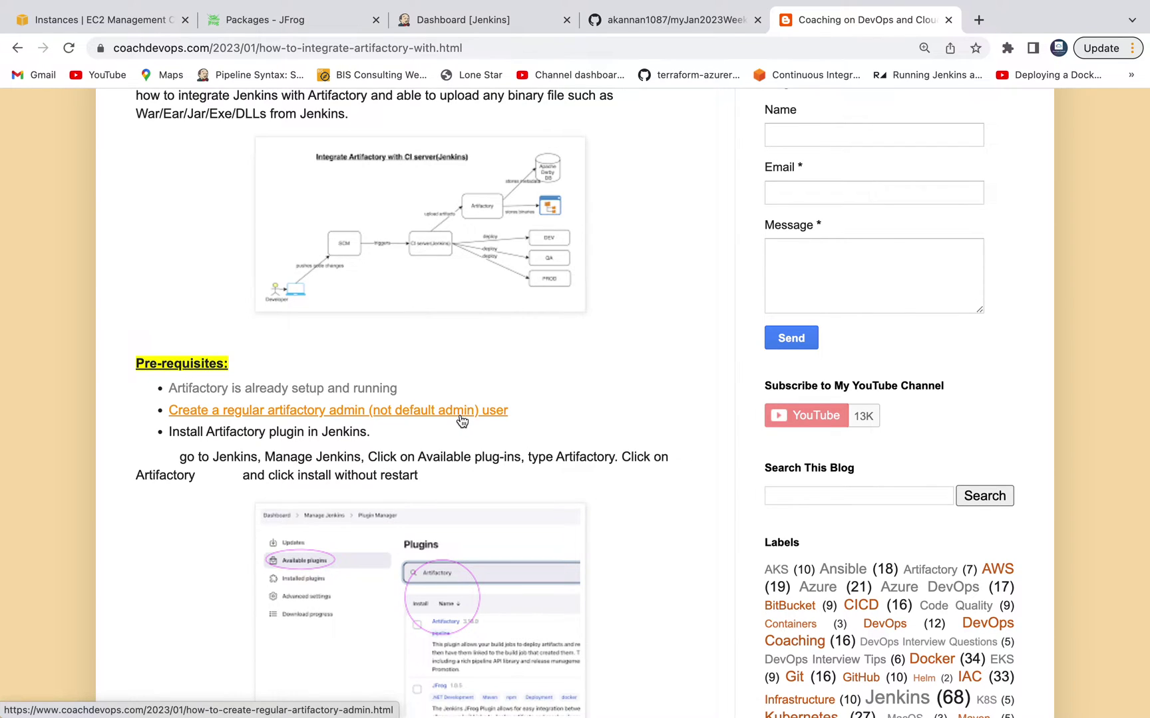
{"action": "left_click", "coordinate": [336, 20]}
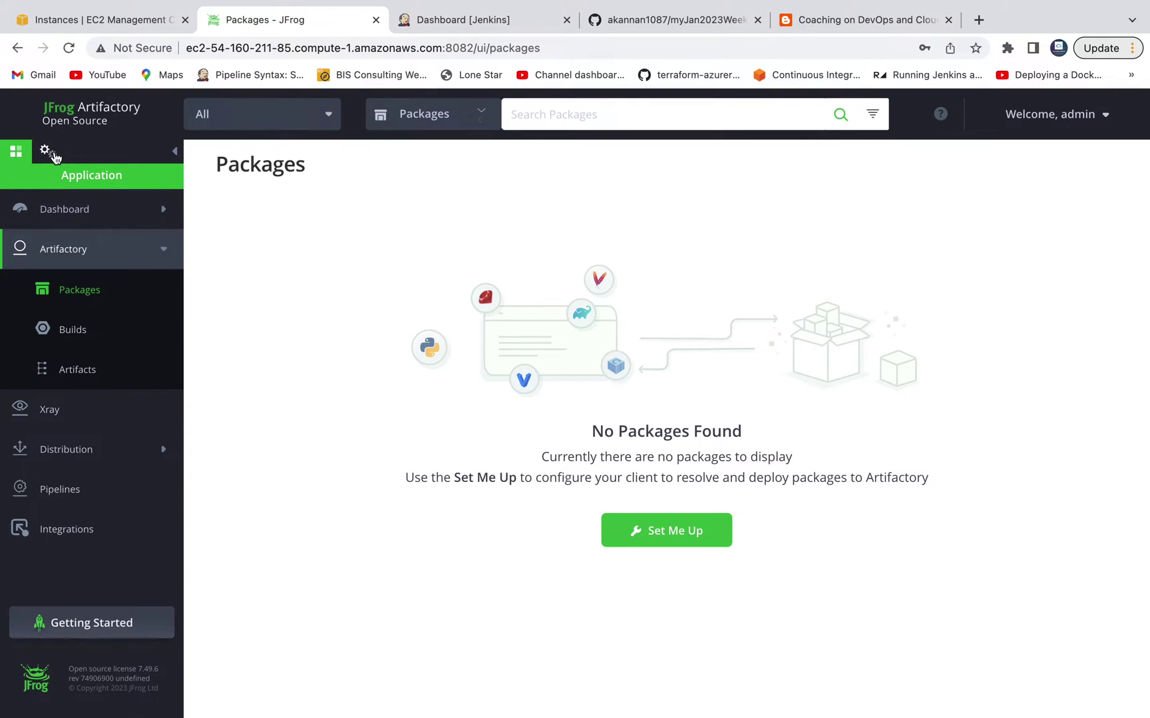
Step: Open Artifactory Administration and zoom Chrome to 125%
{"action": "left_click", "coordinate": [51, 153]}
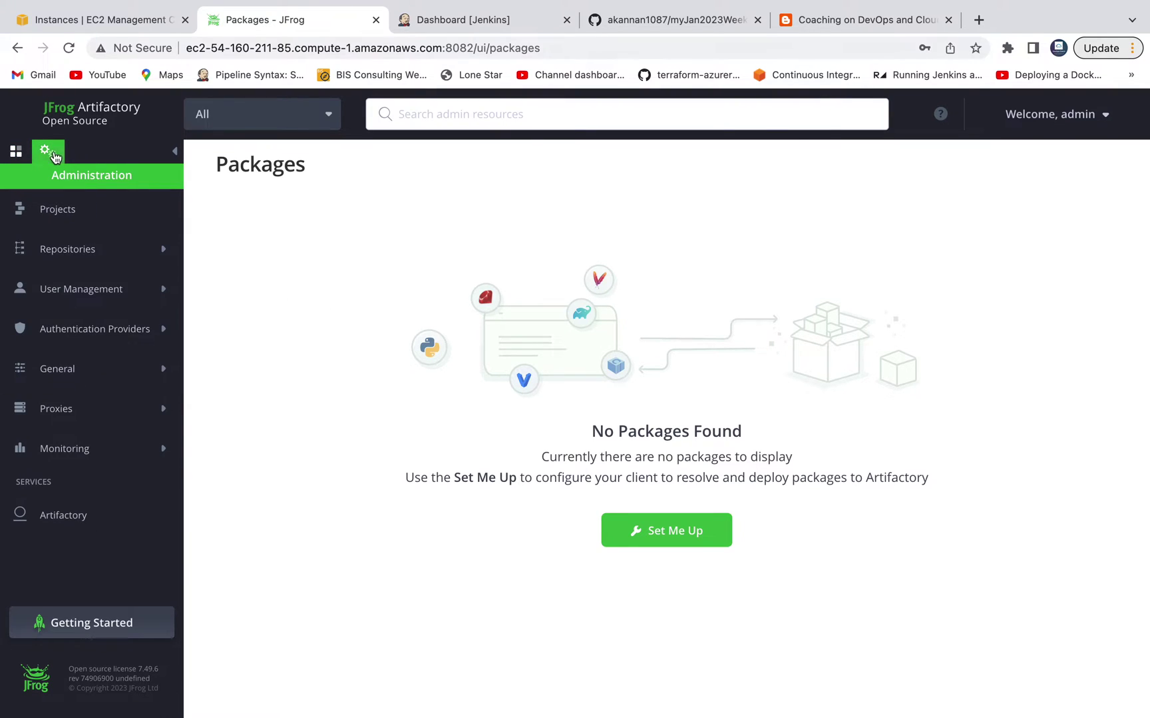
{"action": "left_click", "coordinate": [1131, 49]}
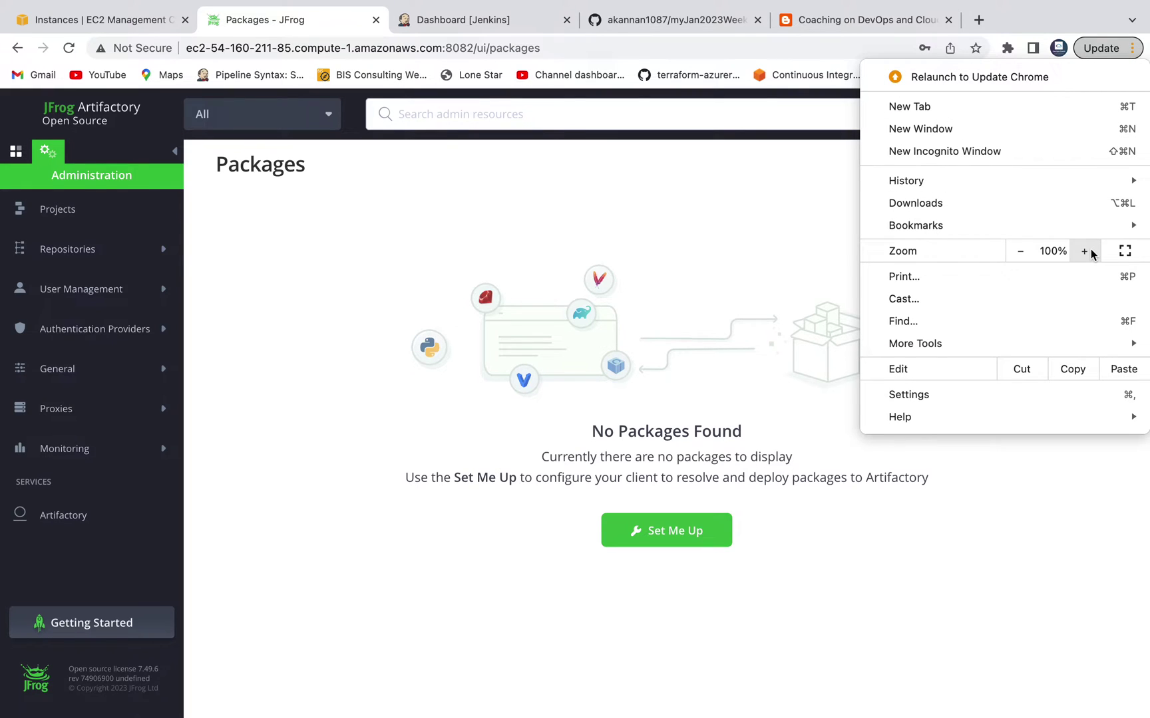
{"action": "left_click", "coordinate": [1091, 254]}
{"action": "left_click", "coordinate": [1086, 252]}
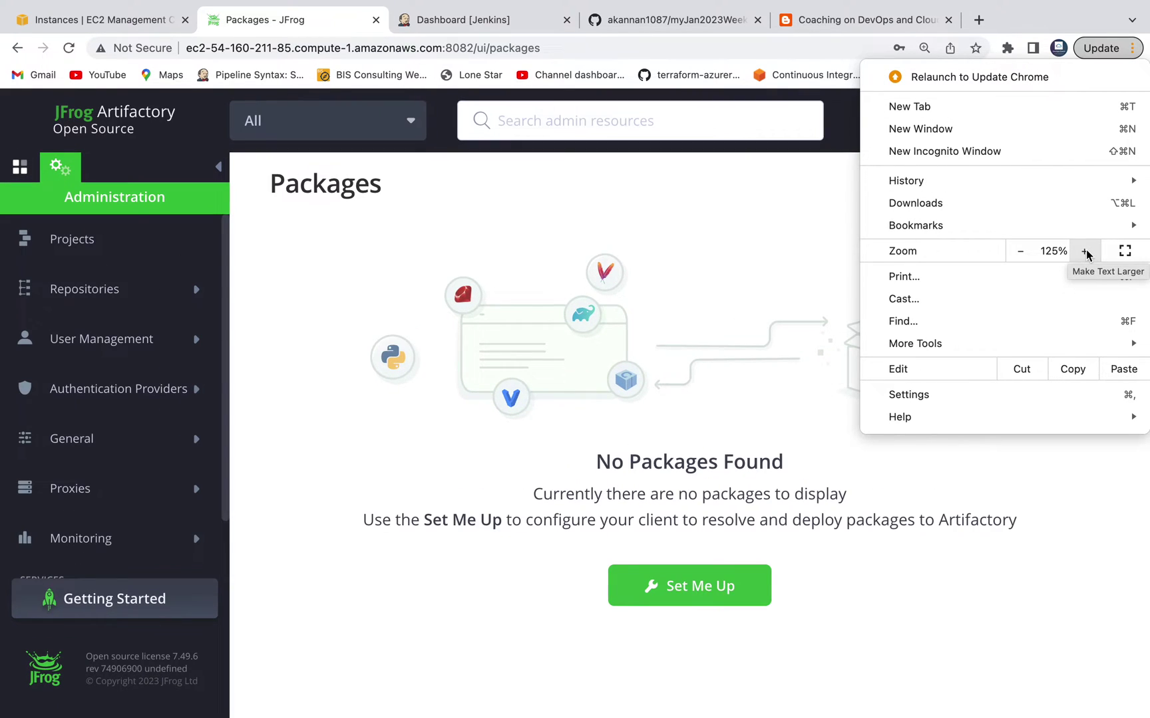
{"action": "left_click", "coordinate": [1070, 484]}
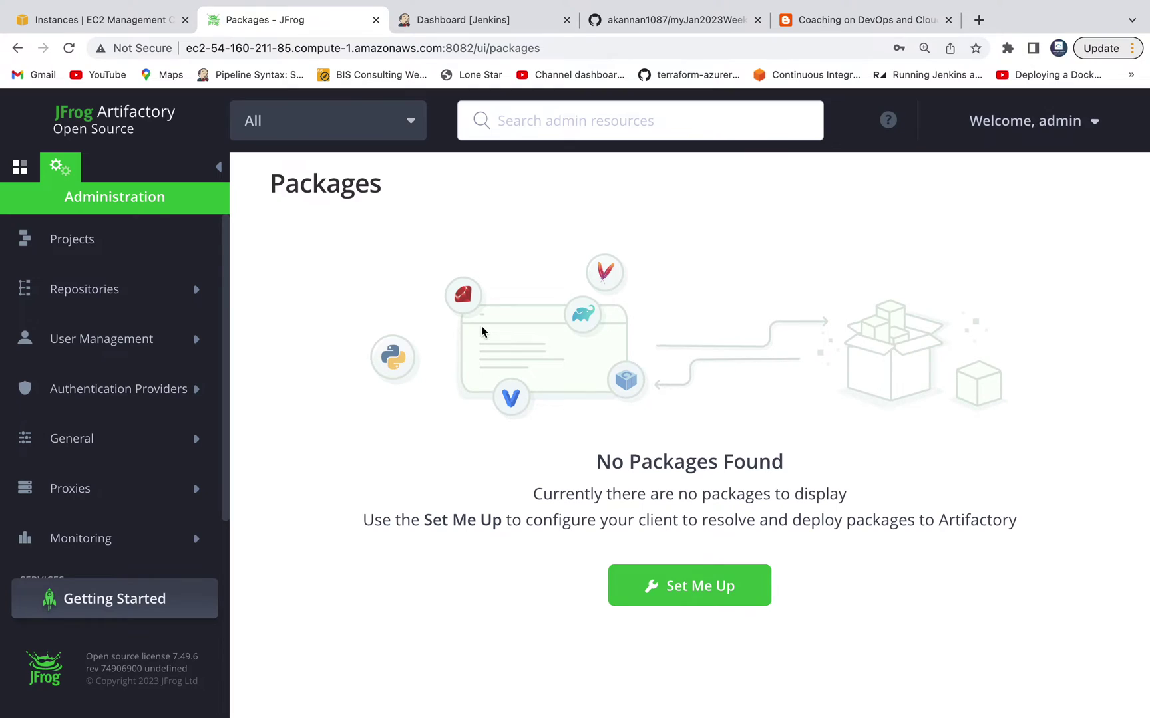
Step: Go to User Management > Users and start a New user
{"action": "left_click", "coordinate": [110, 345]}
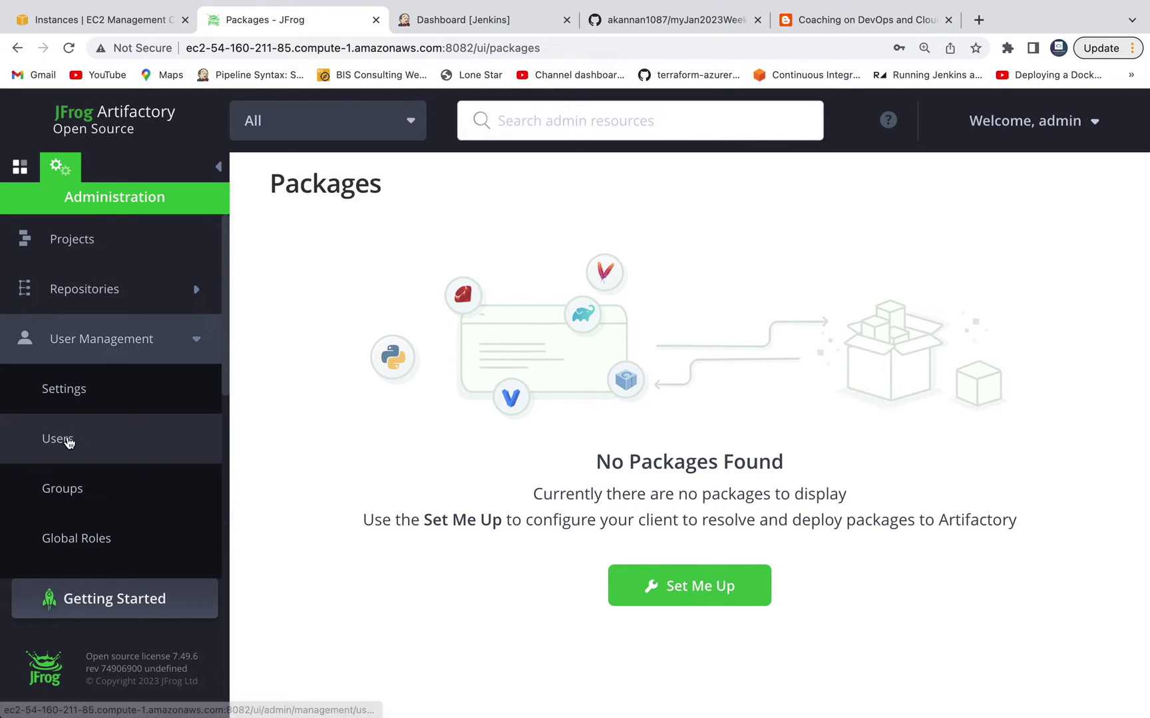
{"action": "left_click", "coordinate": [67, 441]}
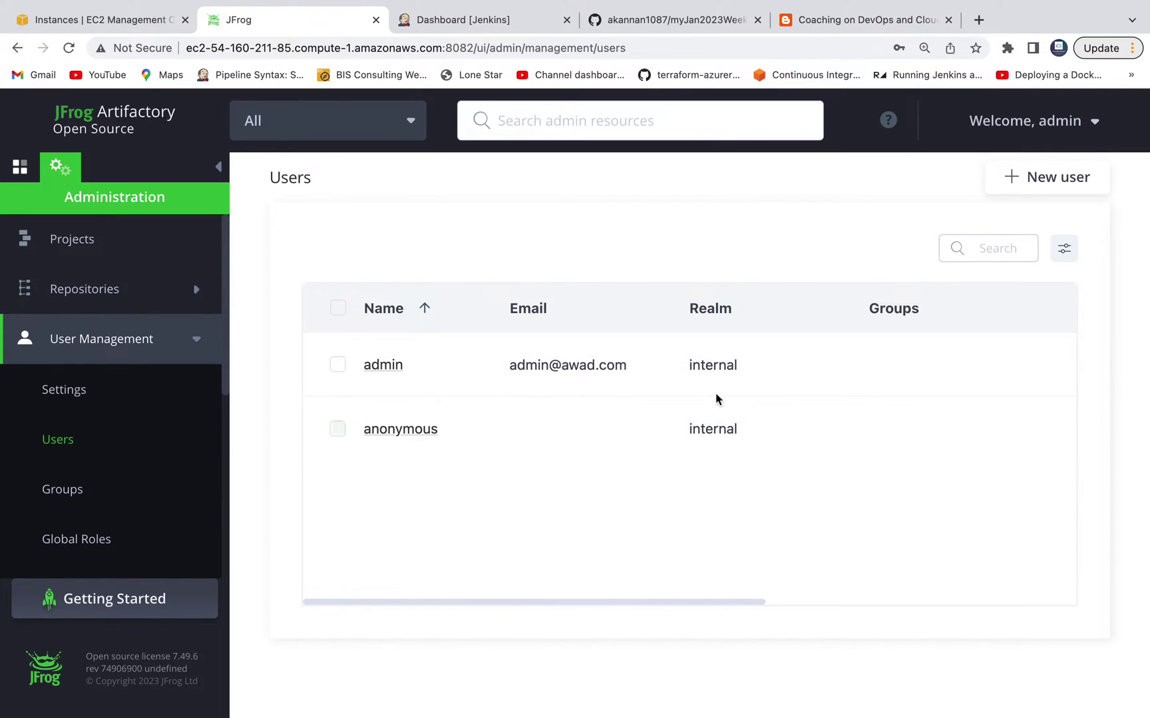
{"action": "left_click", "coordinate": [1072, 178]}
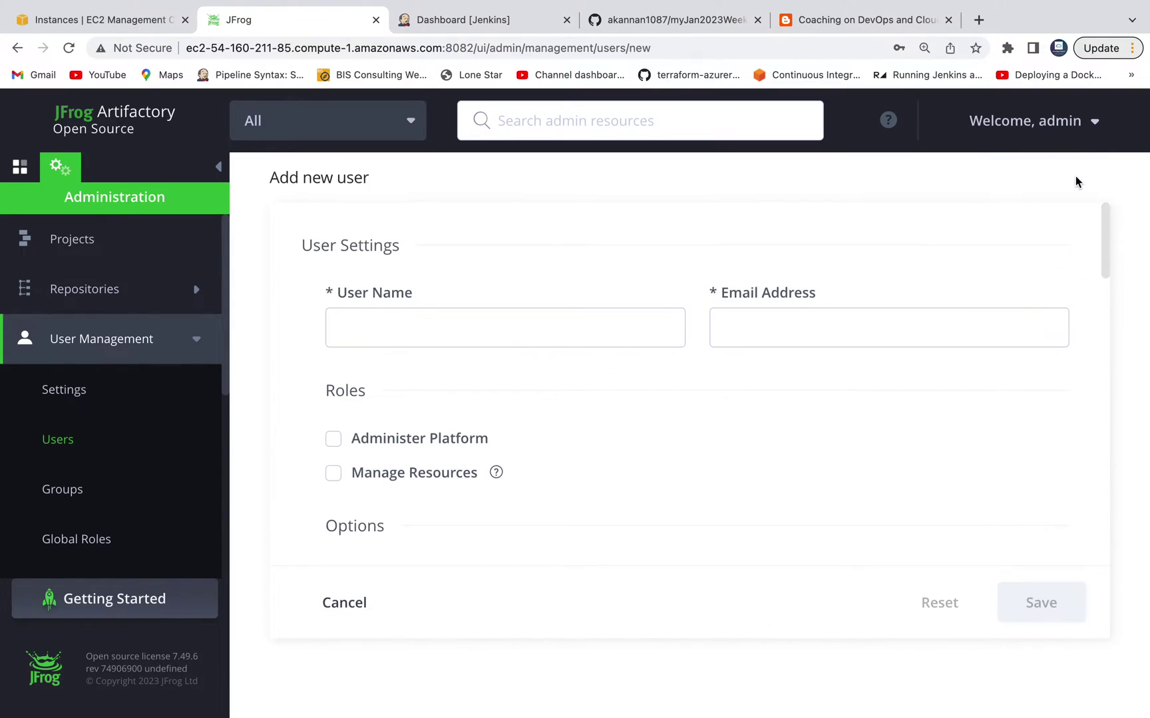
Step: Enter user name ciadmin, fill in the user's e-mail, and check Administer Platform
{"action": "scroll", "coordinate": [593, 397], "scroll_direction": "down", "scroll_amount": 1}
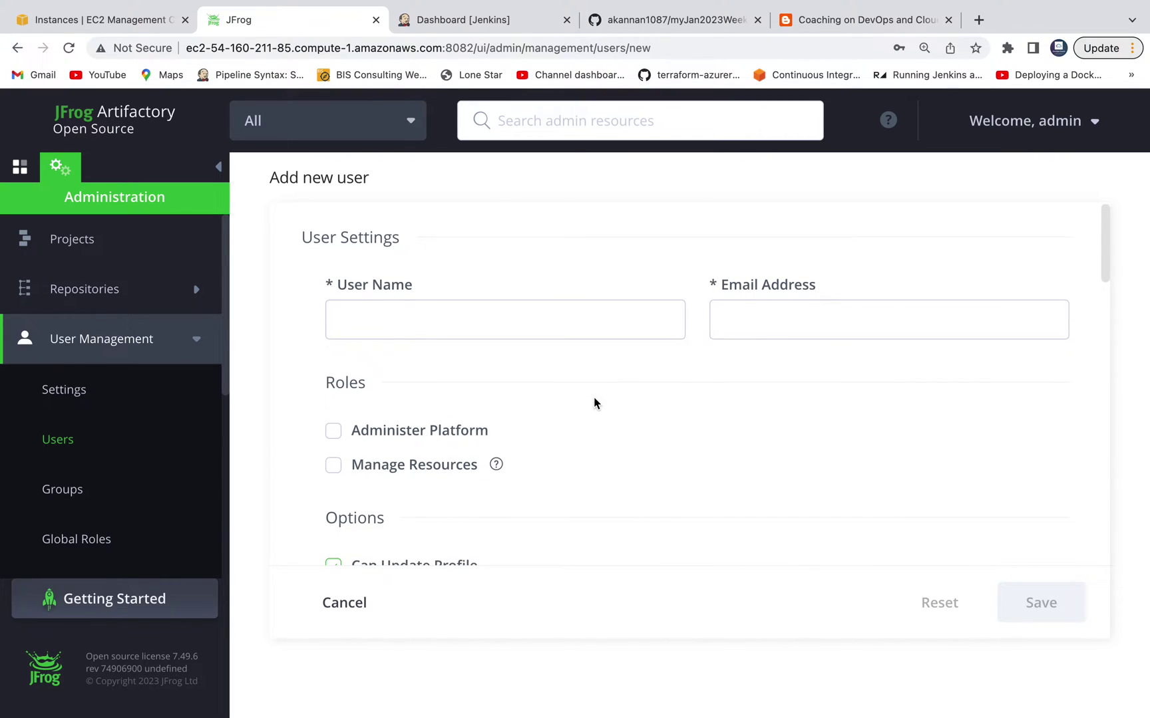
{"action": "left_click", "coordinate": [507, 326]}
{"action": "type", "text": "admi"}
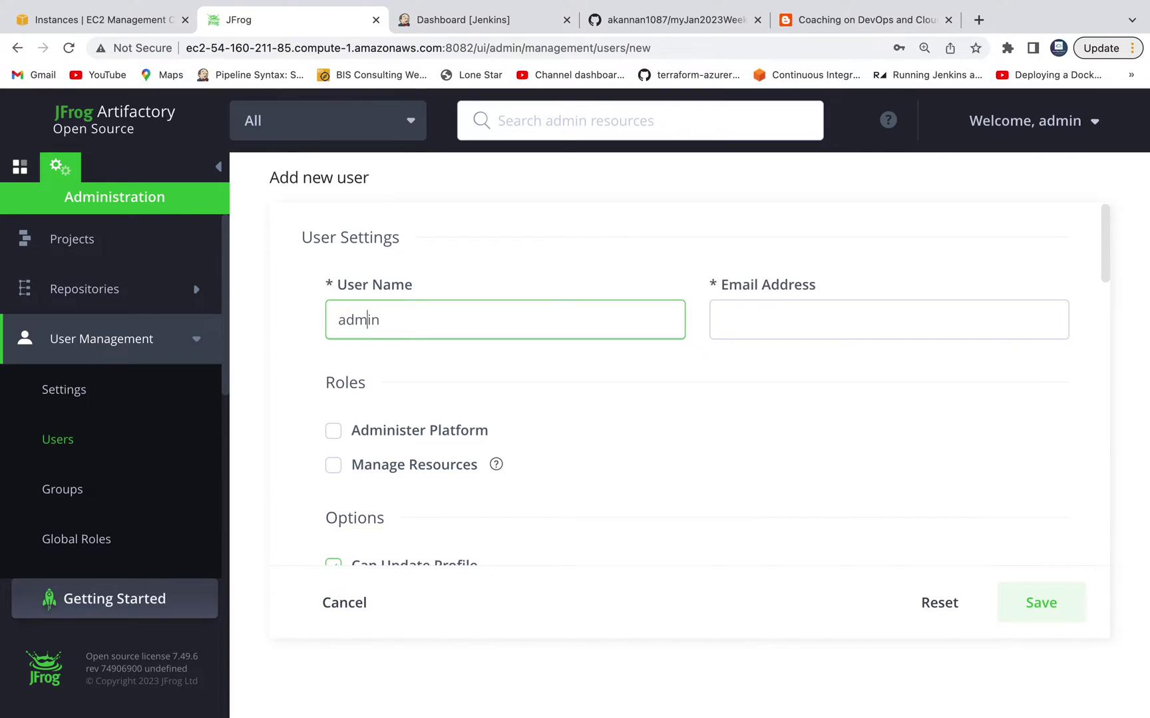
{"action": "type", "text": "n"}
{"action": "key", "text": "Home"}
{"action": "type", "text": "ci"}
{"action": "left_click", "coordinate": [822, 320]}
{"action": "type", "text": "cia"}
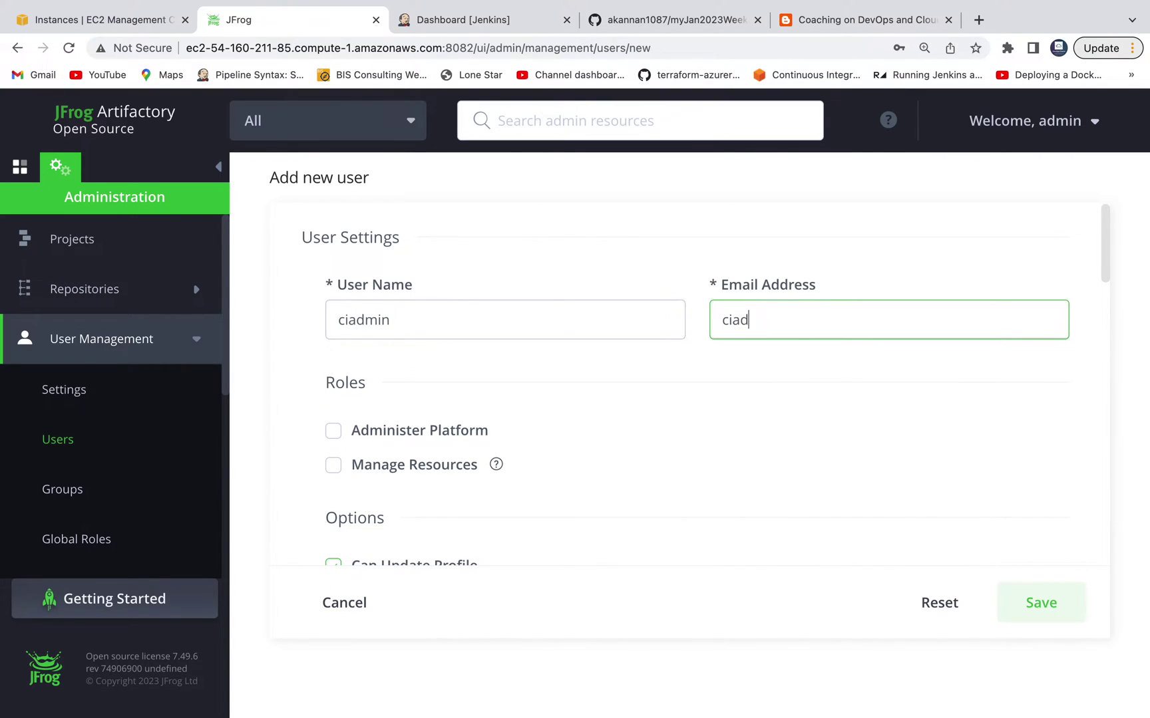
{"action": "type", "text": "dmin@blahblah.com"}
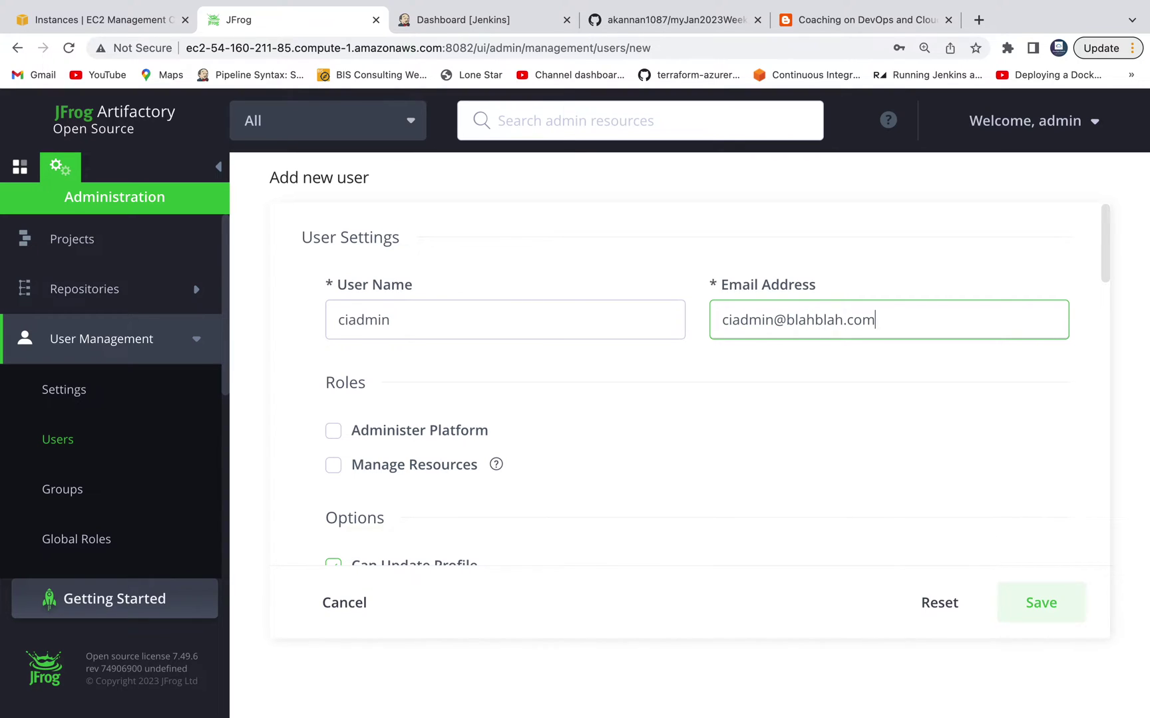
{"action": "left_click", "coordinate": [334, 432]}
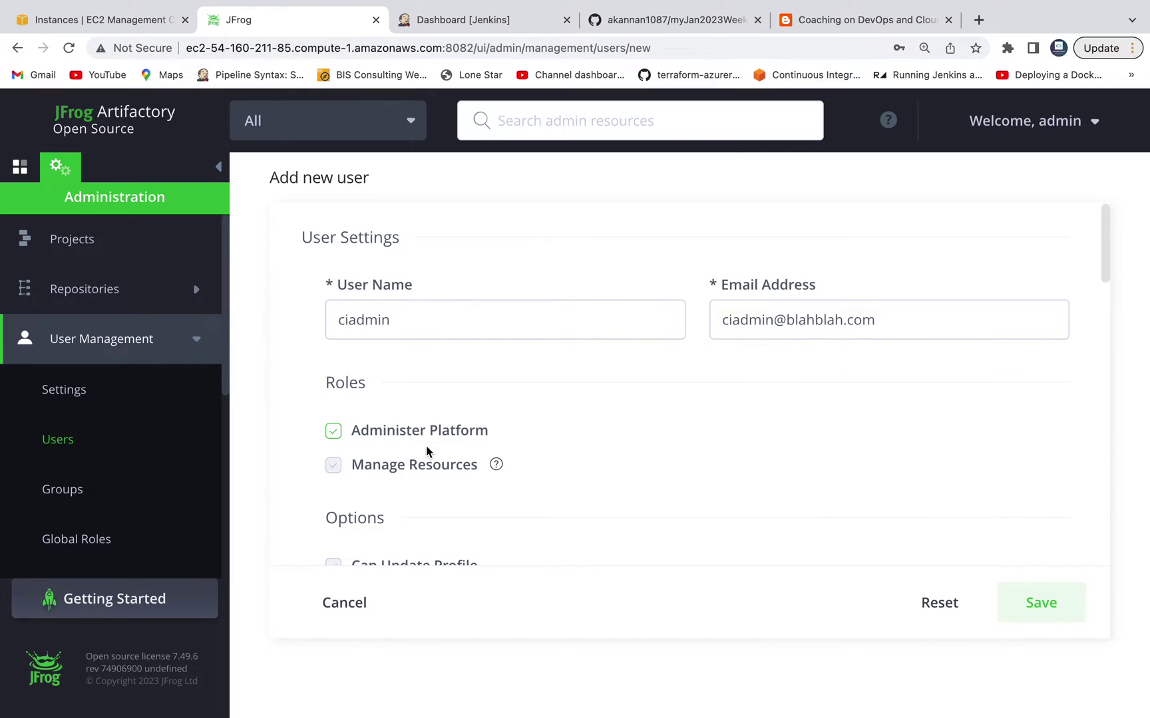
Step: Enter and retype the account password, save the user, and dismiss Chrome's password prompt
{"action": "scroll", "coordinate": [587, 439], "scroll_direction": "down", "scroll_amount": 2}
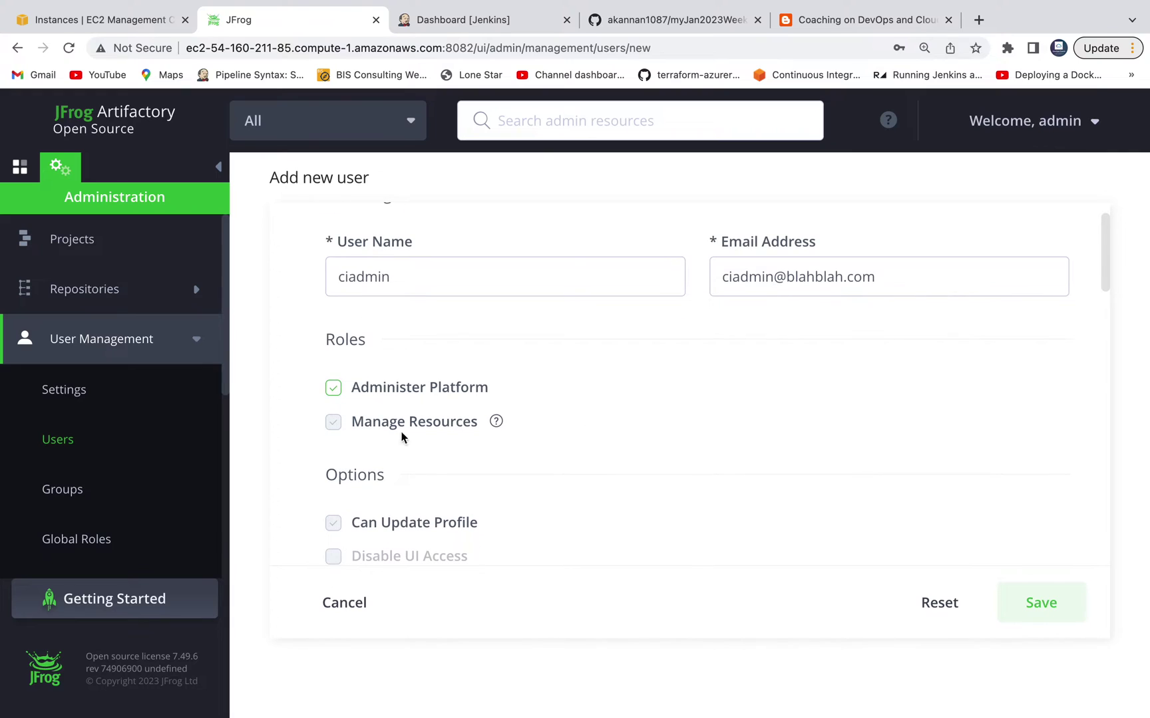
{"action": "scroll", "coordinate": [613, 455], "scroll_direction": "down", "scroll_amount": 5}
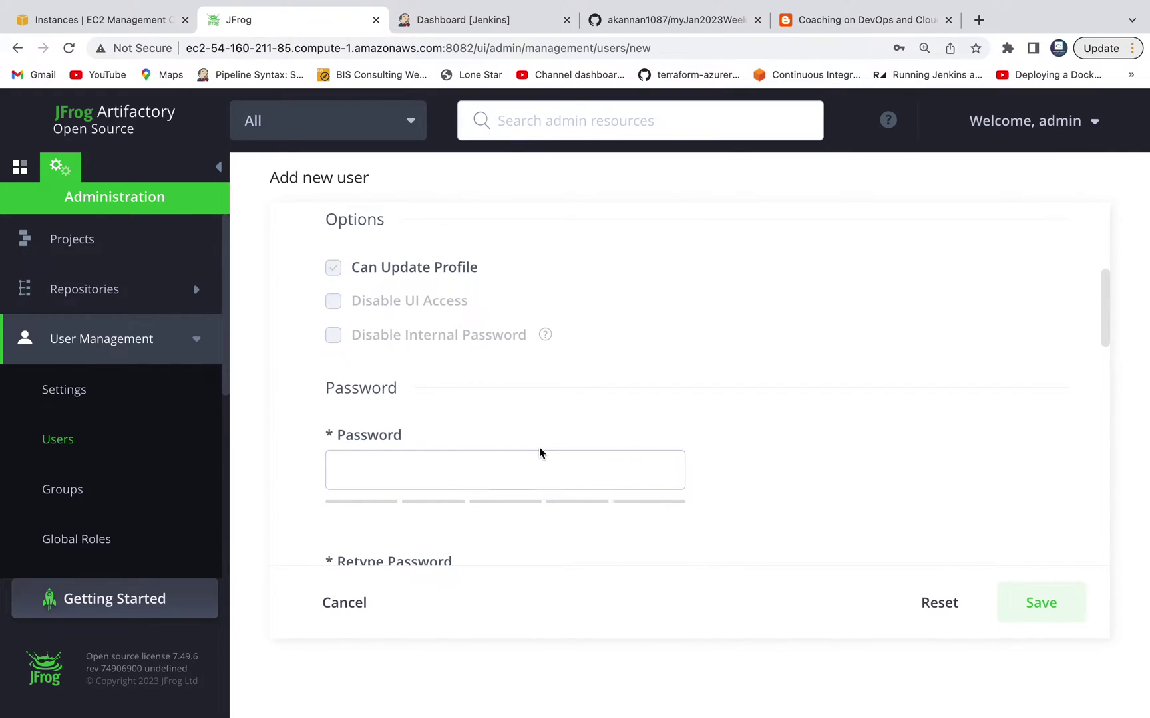
{"action": "scroll", "coordinate": [532, 446], "scroll_direction": "down", "scroll_amount": 3}
{"action": "left_click", "coordinate": [425, 343]}
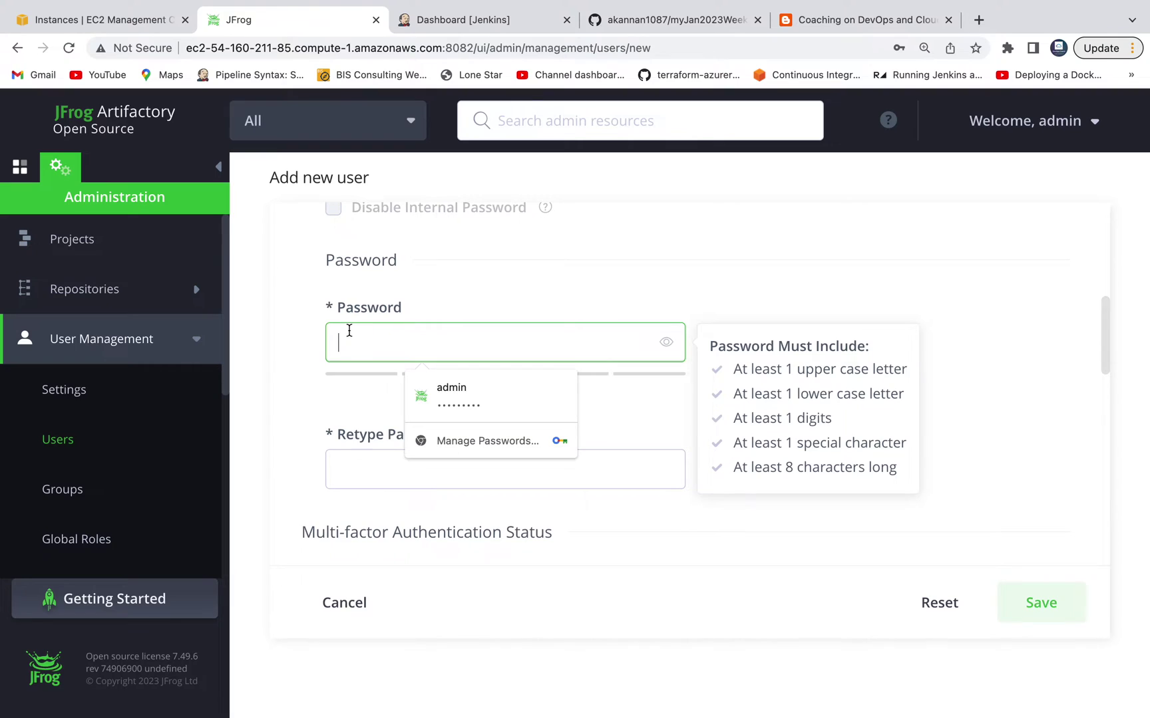
{"action": "key", "text": "Tab"}
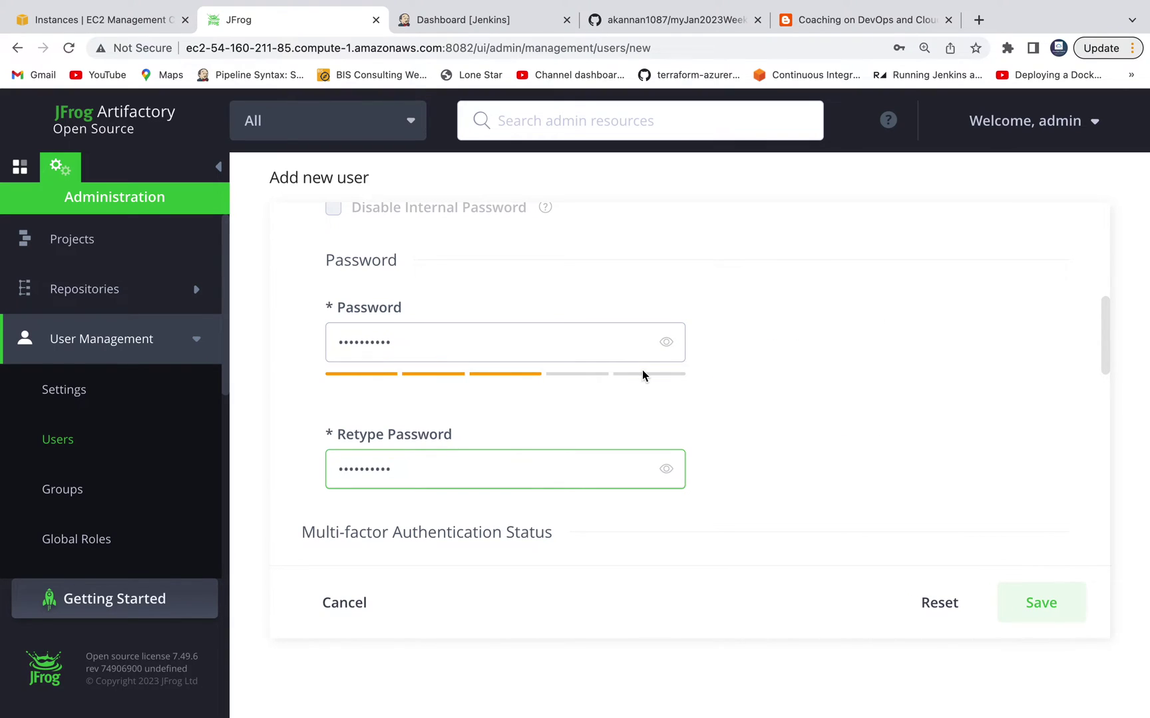
{"action": "scroll", "coordinate": [642, 370], "scroll_direction": "down", "scroll_amount": 5}
{"action": "scroll", "coordinate": [642, 371], "scroll_direction": "down", "scroll_amount": 10}
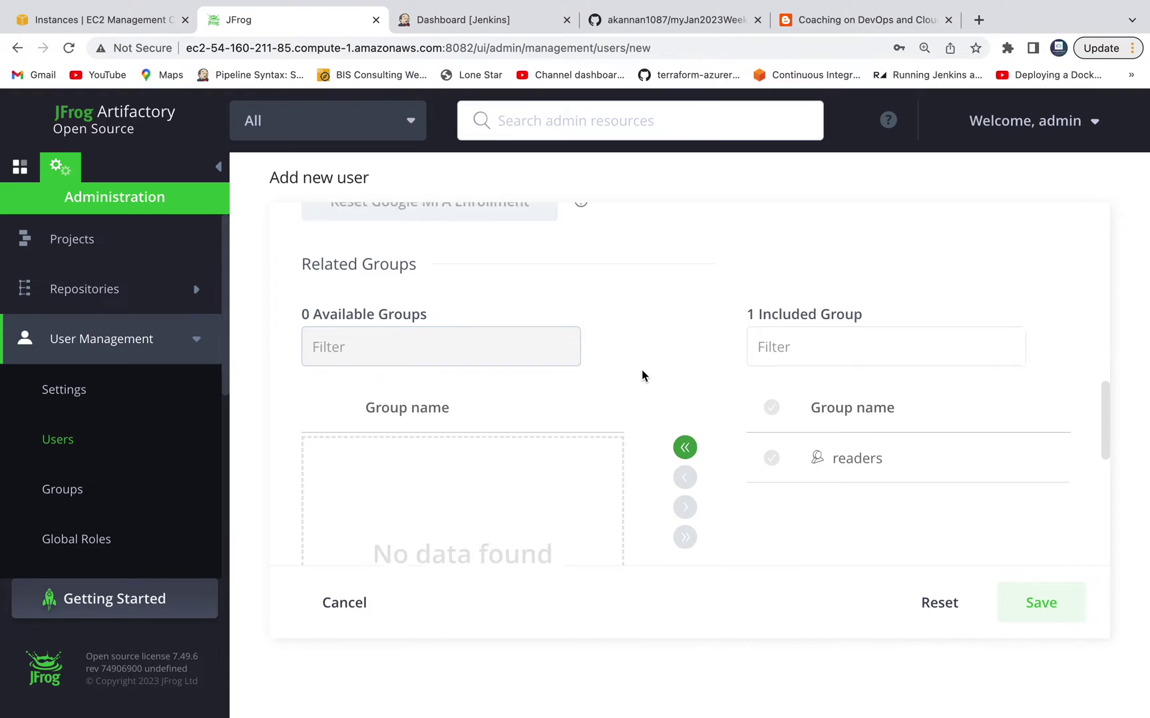
{"action": "scroll", "coordinate": [641, 376], "scroll_direction": "down", "scroll_amount": 3}
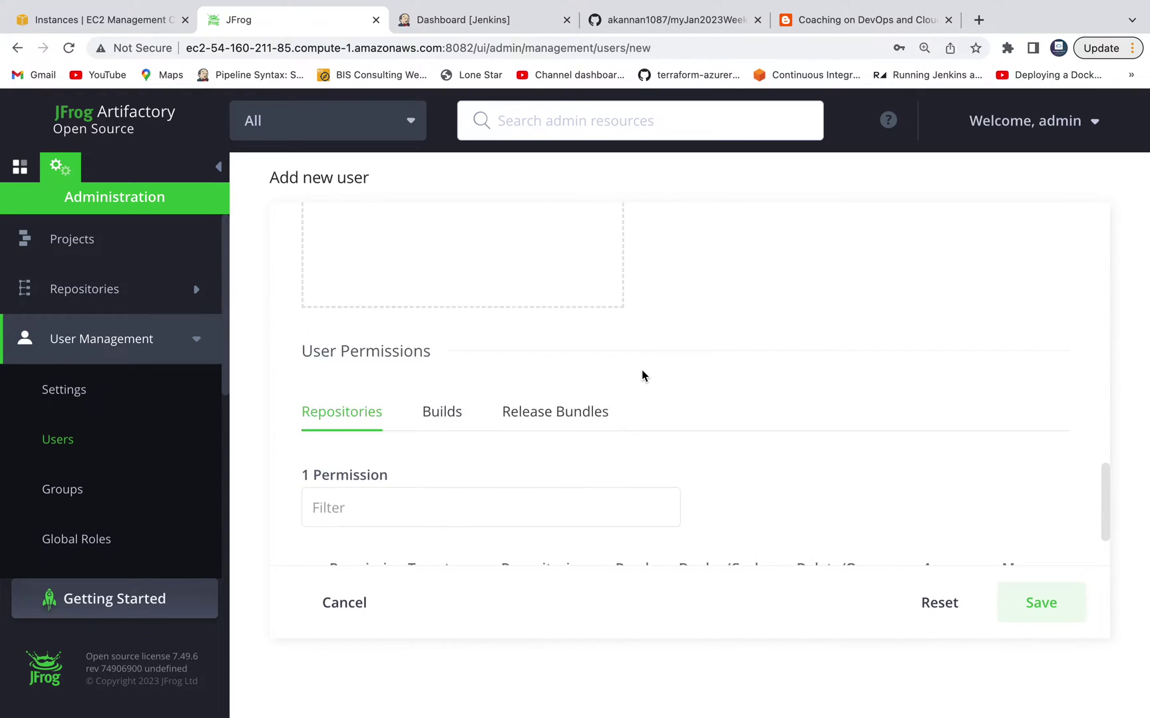
{"action": "scroll", "coordinate": [688, 341], "scroll_direction": "up", "scroll_amount": 6}
{"action": "scroll", "coordinate": [689, 341], "scroll_direction": "up", "scroll_amount": 1}
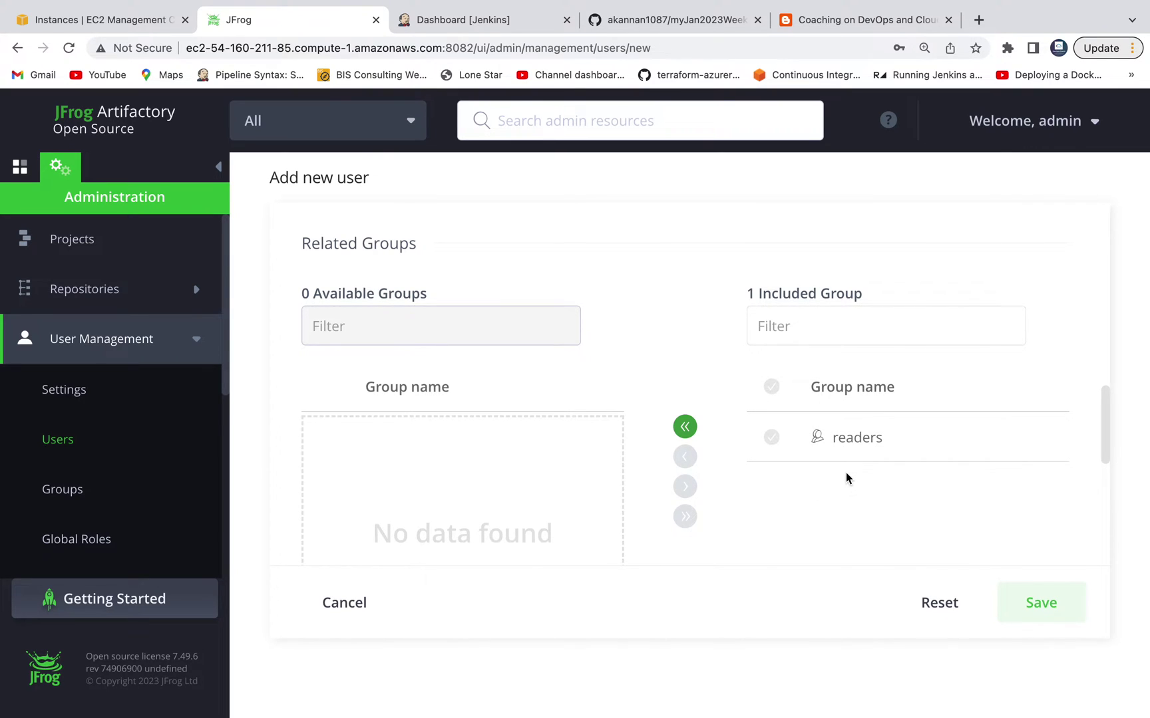
{"action": "scroll", "coordinate": [846, 476], "scroll_direction": "down", "scroll_amount": 7}
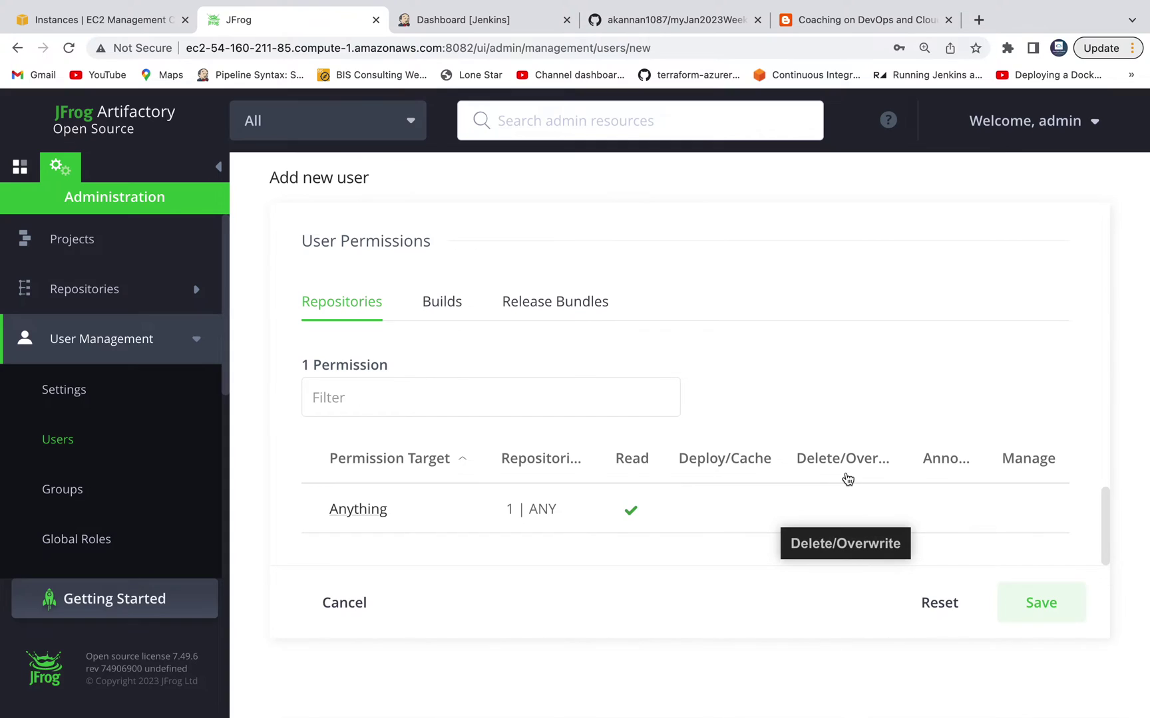
{"action": "left_click", "coordinate": [1041, 603]}
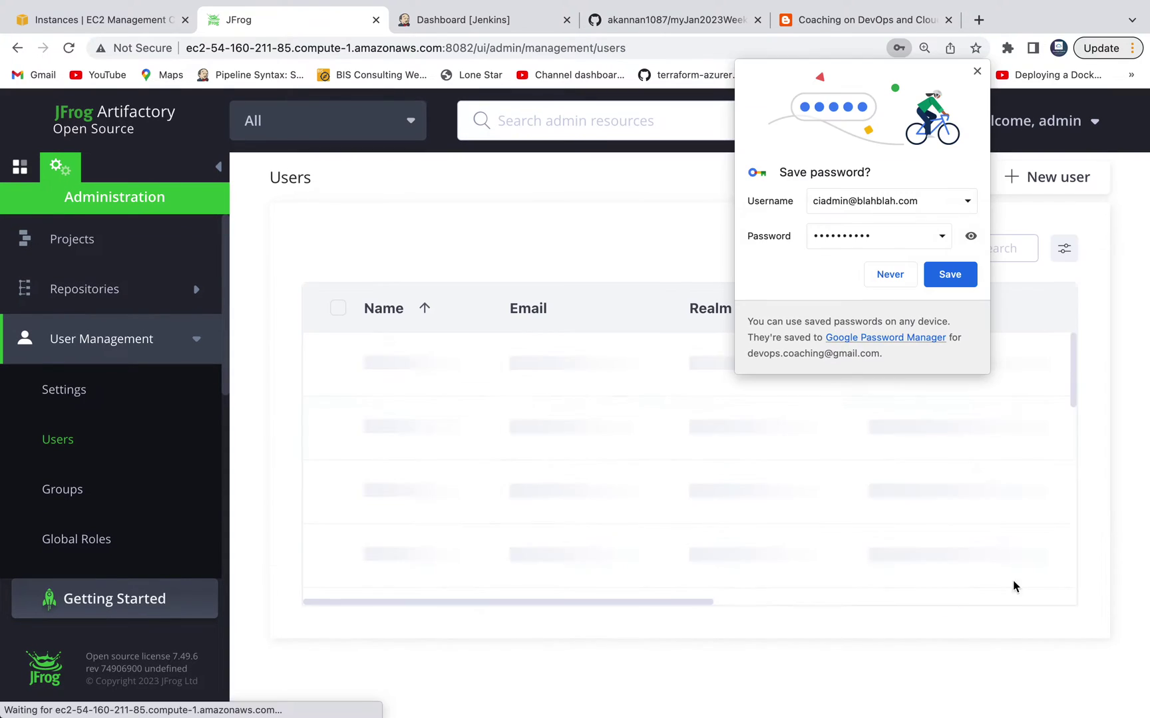
{"action": "left_click", "coordinate": [977, 72]}
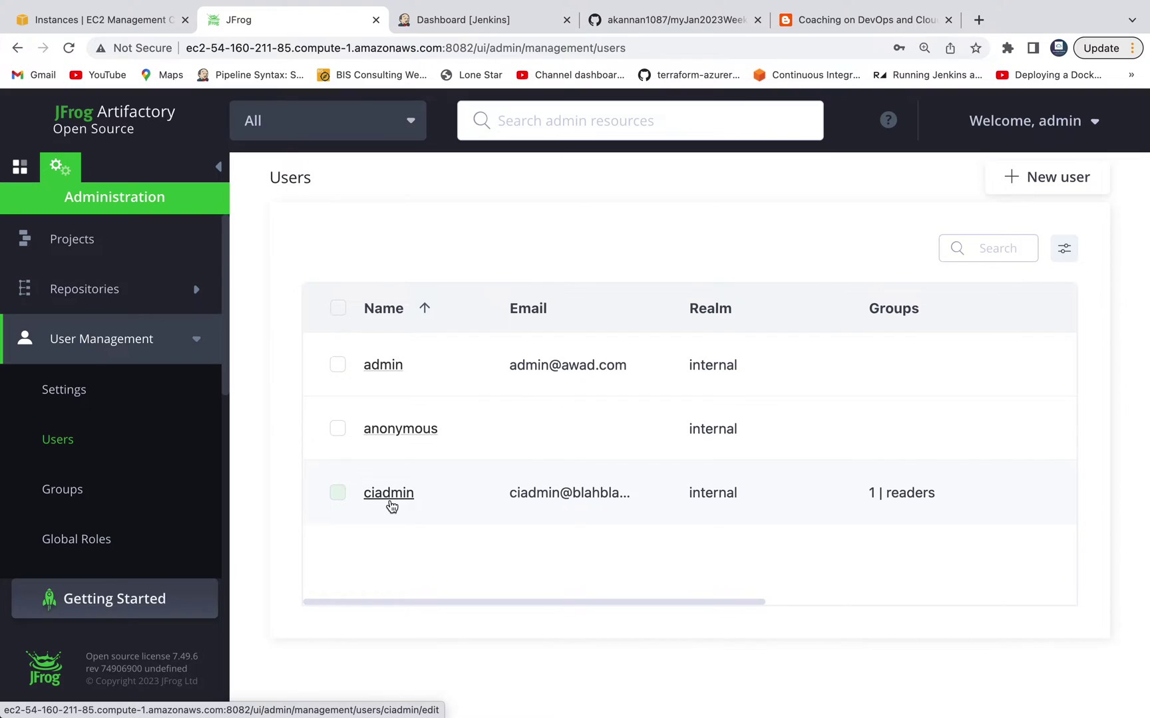
Step: Check the blog's Artifactory plugin installation step, then open Manage Jenkins
{"action": "left_click", "coordinate": [533, 19]}
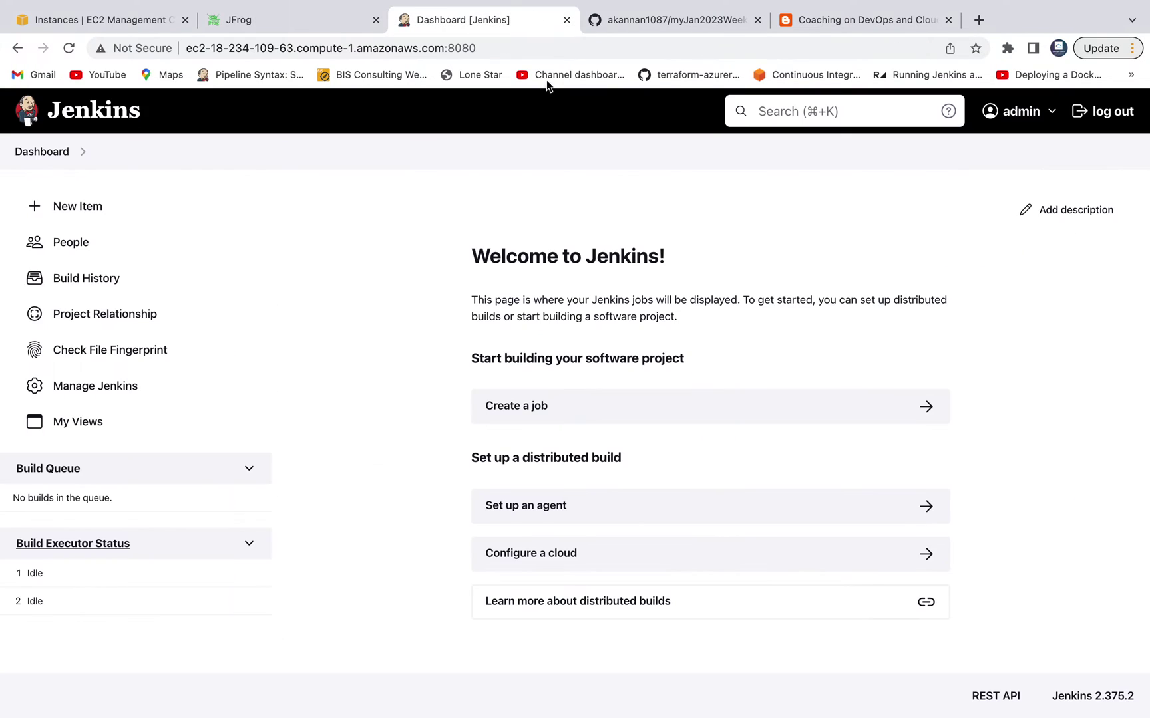
{"action": "left_click", "coordinate": [813, 24]}
{"action": "scroll", "coordinate": [527, 315], "scroll_direction": "down", "scroll_amount": 1}
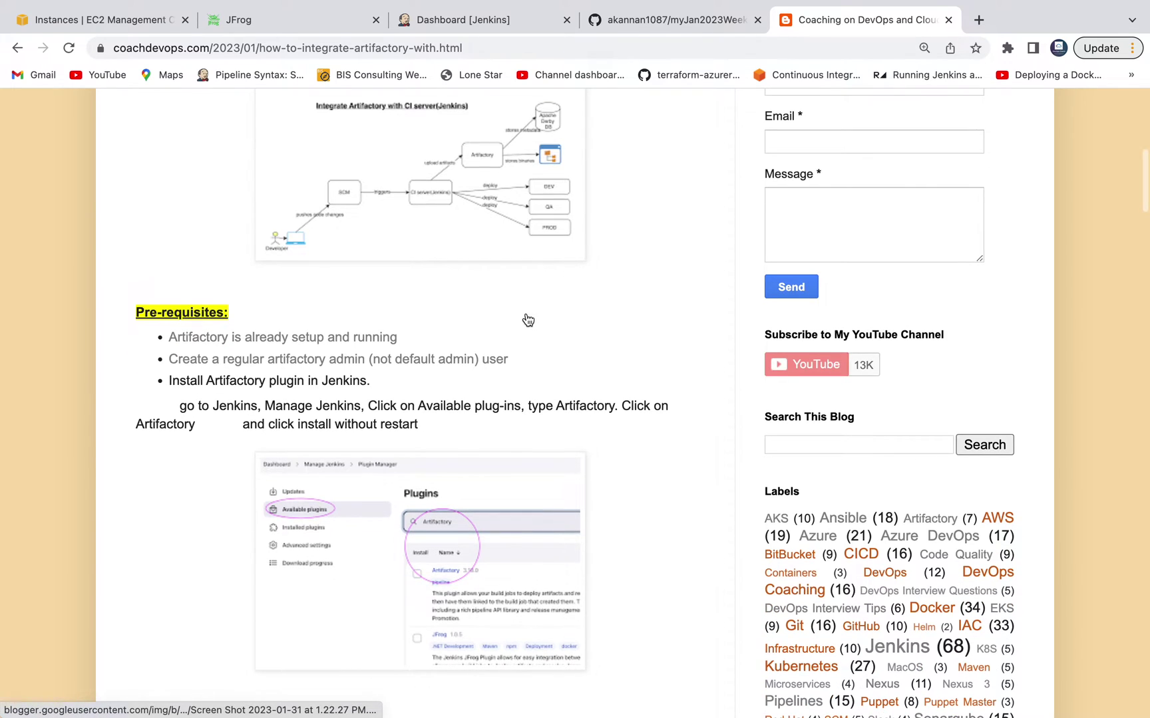
{"action": "scroll", "coordinate": [526, 318], "scroll_direction": "down", "scroll_amount": 2}
{"action": "left_click_drag", "start_coordinate": [200, 290], "coordinate": [318, 295]}
{"action": "left_click", "coordinate": [491, 22]}
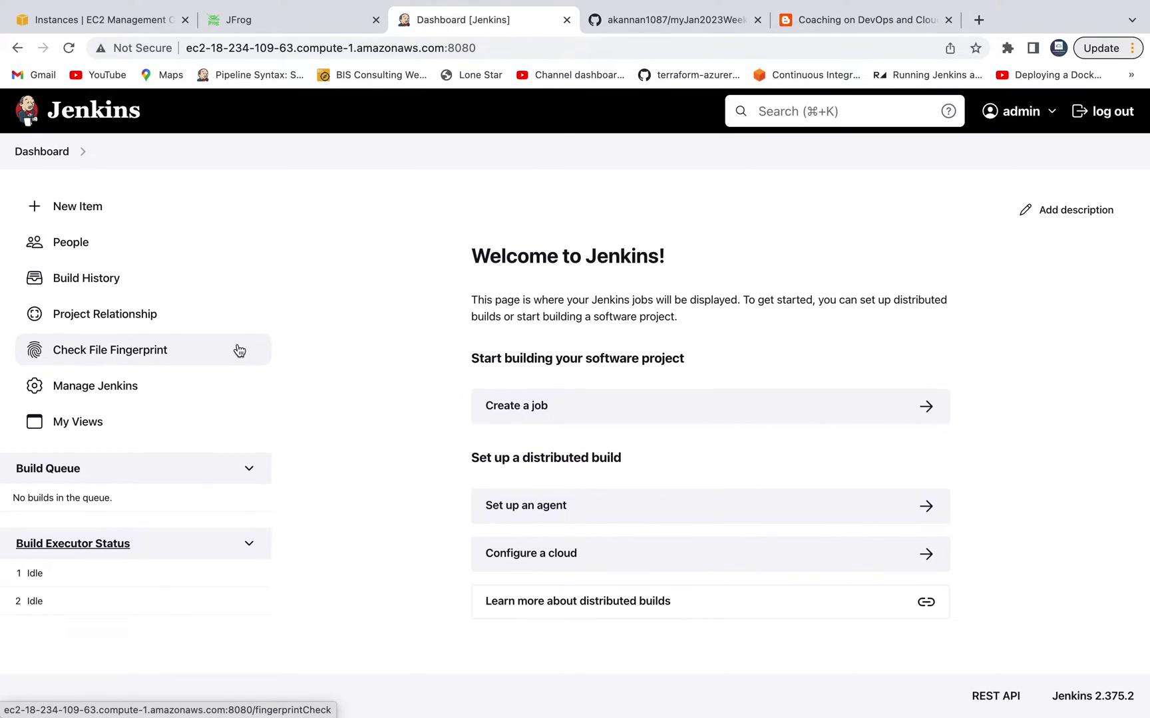
{"action": "left_click", "coordinate": [104, 394]}
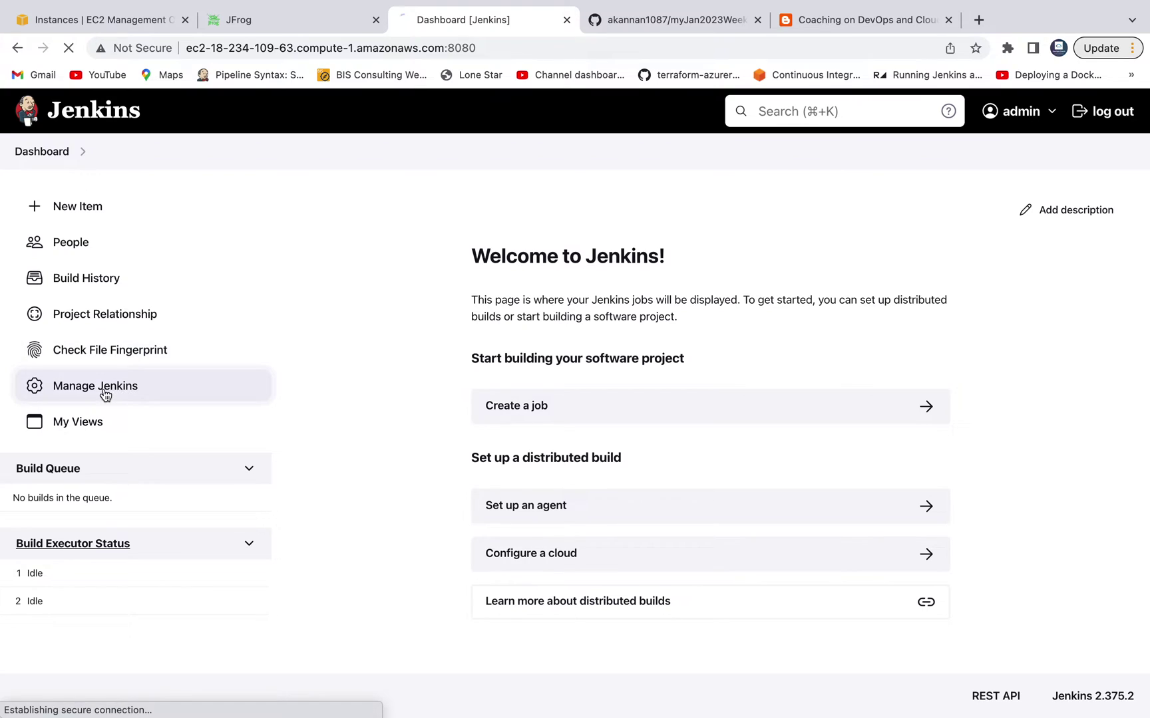
Step: At 125% zoom, find 'artifactory' in Available plugins and install it without restart
{"action": "left_click", "coordinate": [1132, 48]}
{"action": "left_click", "coordinate": [1084, 251]}
{"action": "left_click", "coordinate": [1084, 251]}
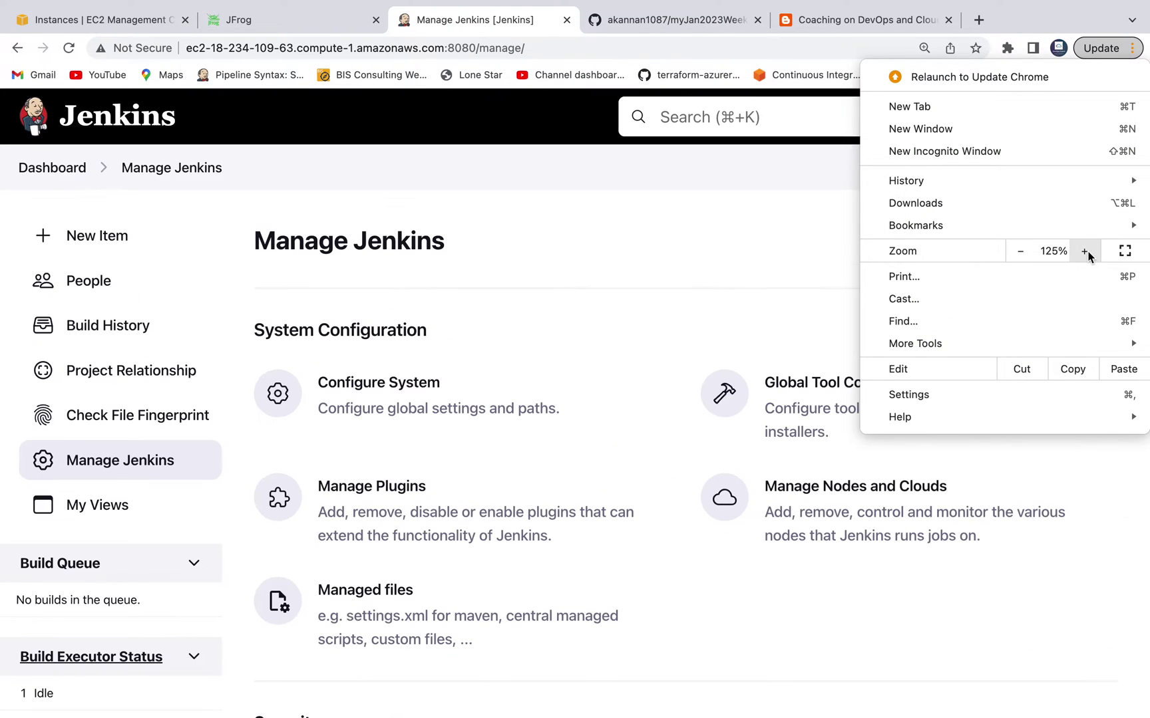
{"action": "left_click", "coordinate": [675, 219]}
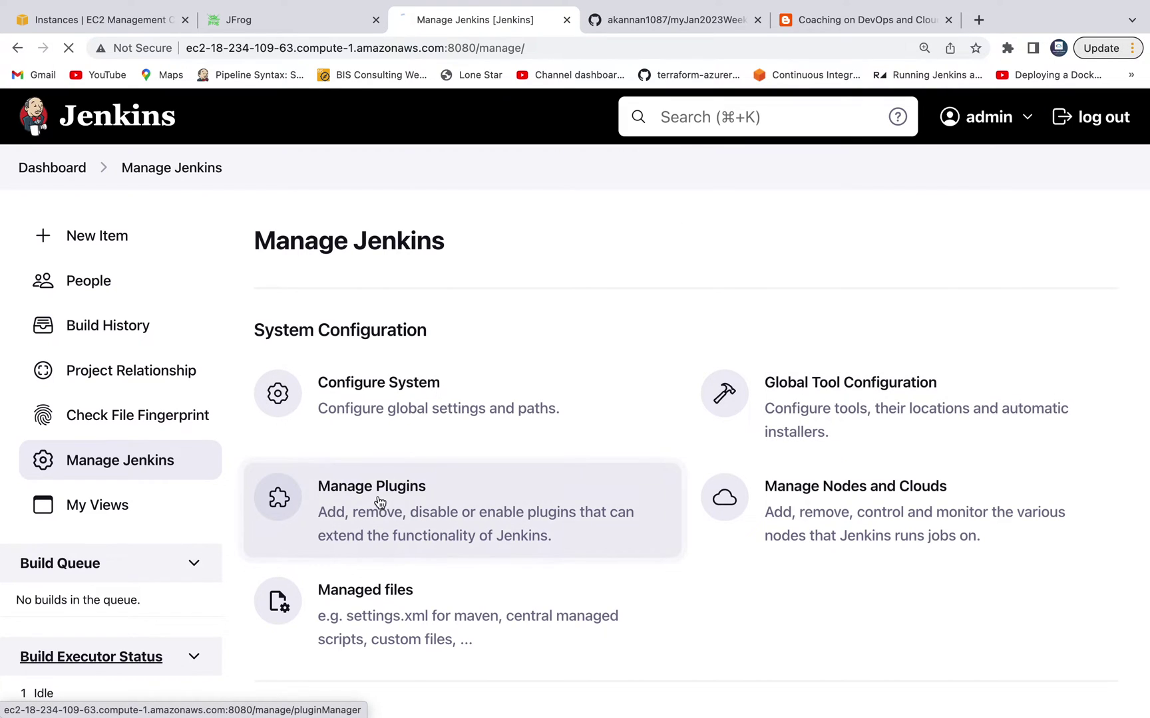
{"action": "left_click", "coordinate": [477, 507]}
{"action": "left_click", "coordinate": [133, 283]}
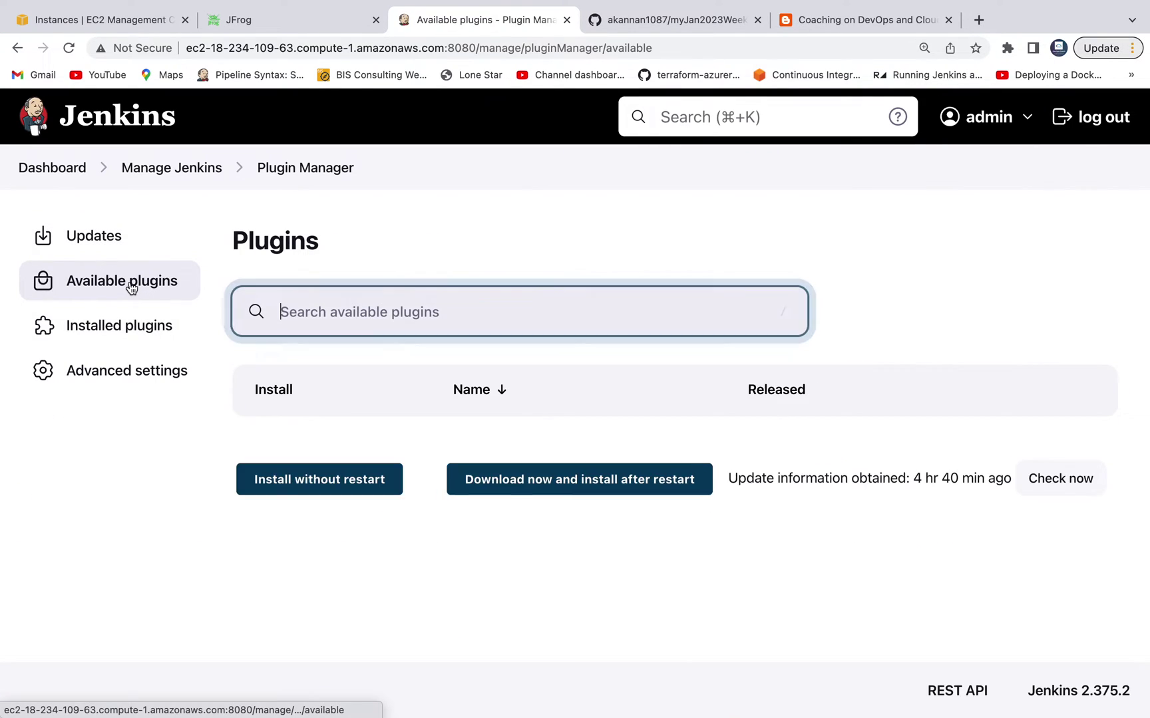
{"action": "type", "text": "art"}
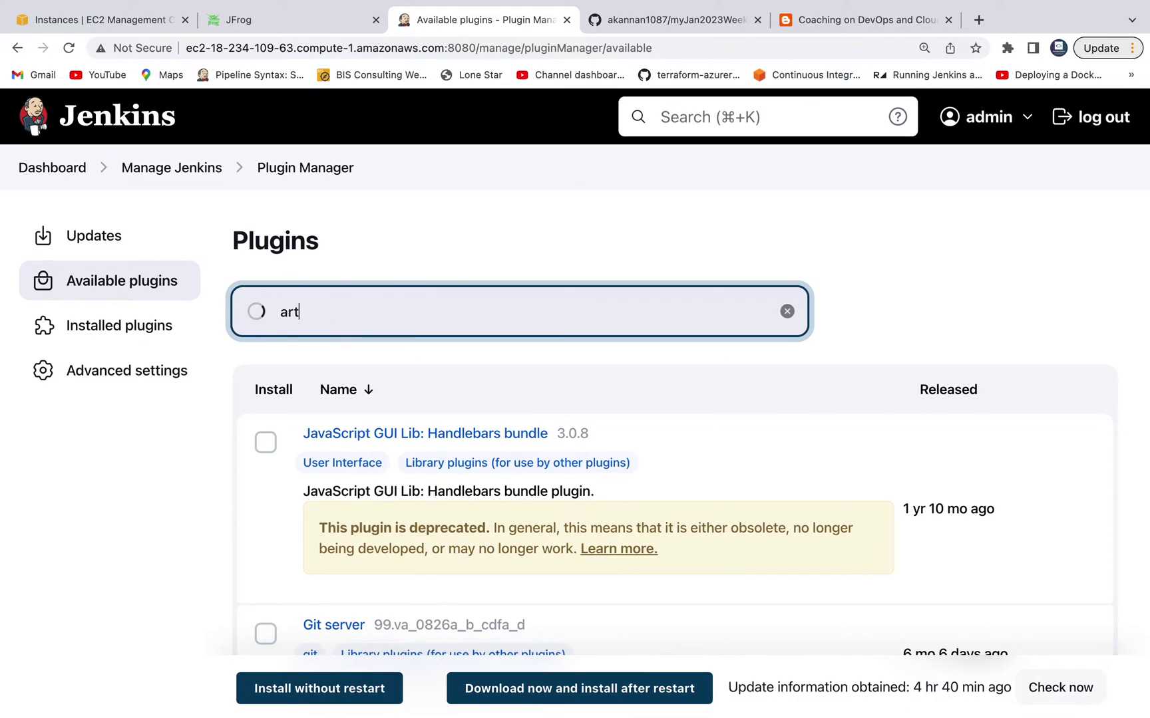
{"action": "type", "text": "ifactory"}
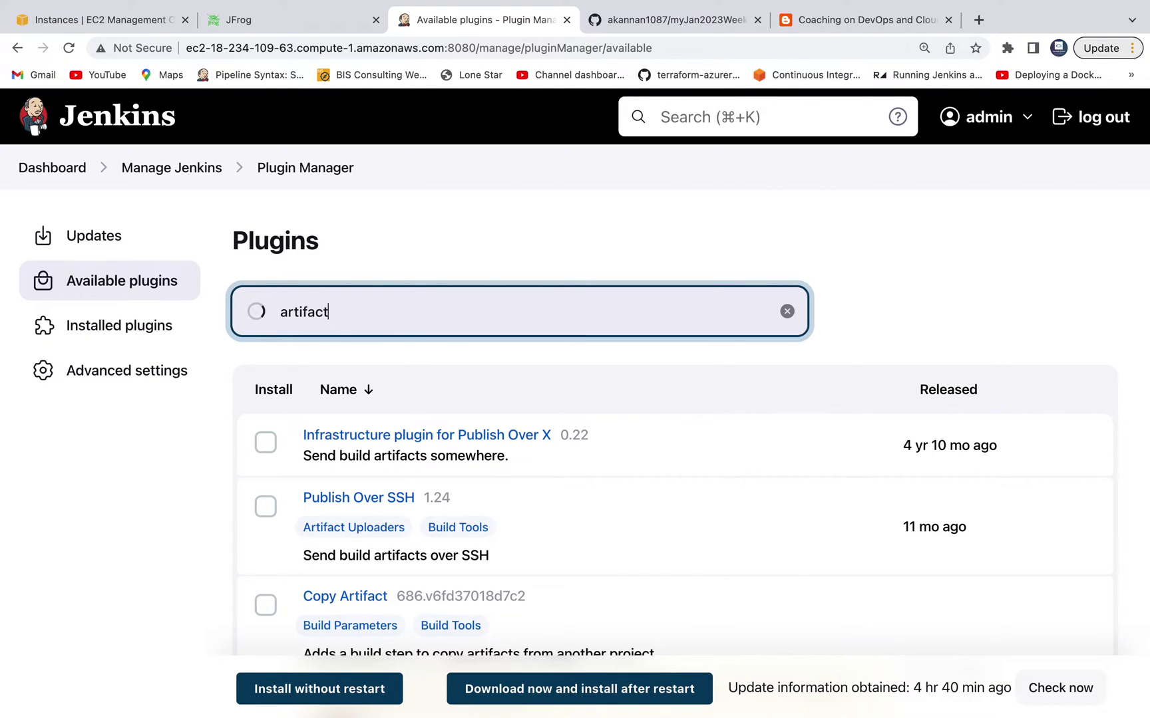
{"action": "left_click", "coordinate": [267, 444]}
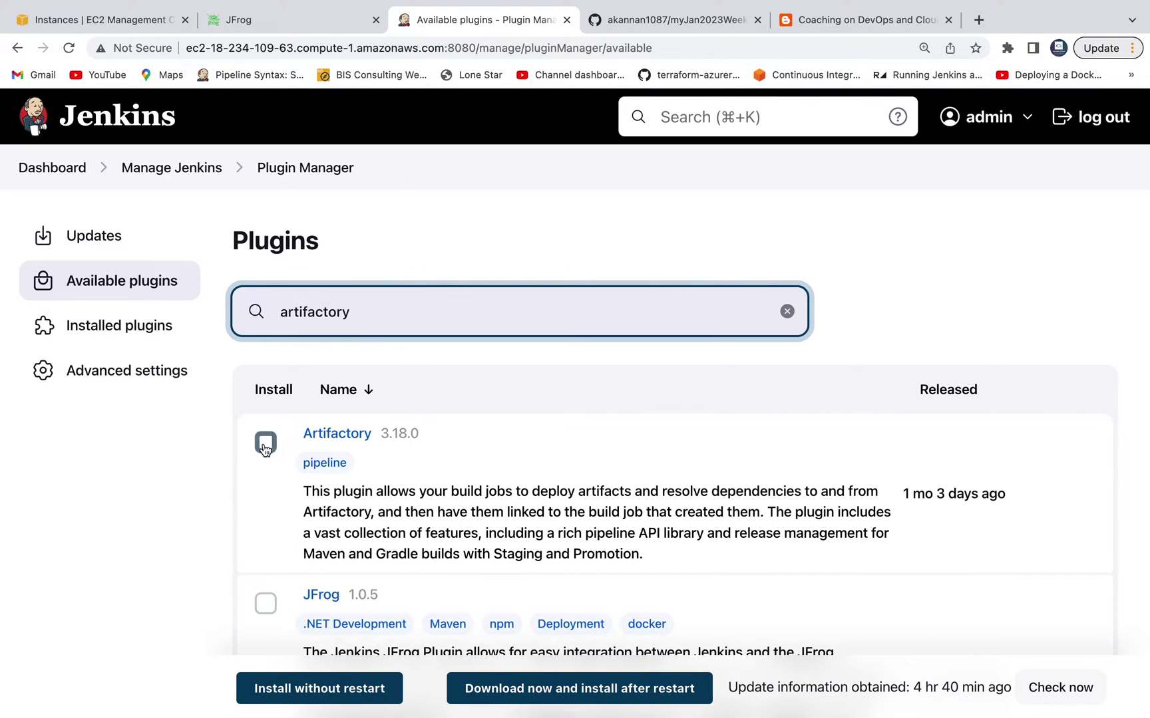
{"action": "scroll", "coordinate": [464, 429], "scroll_direction": "down", "scroll_amount": 2}
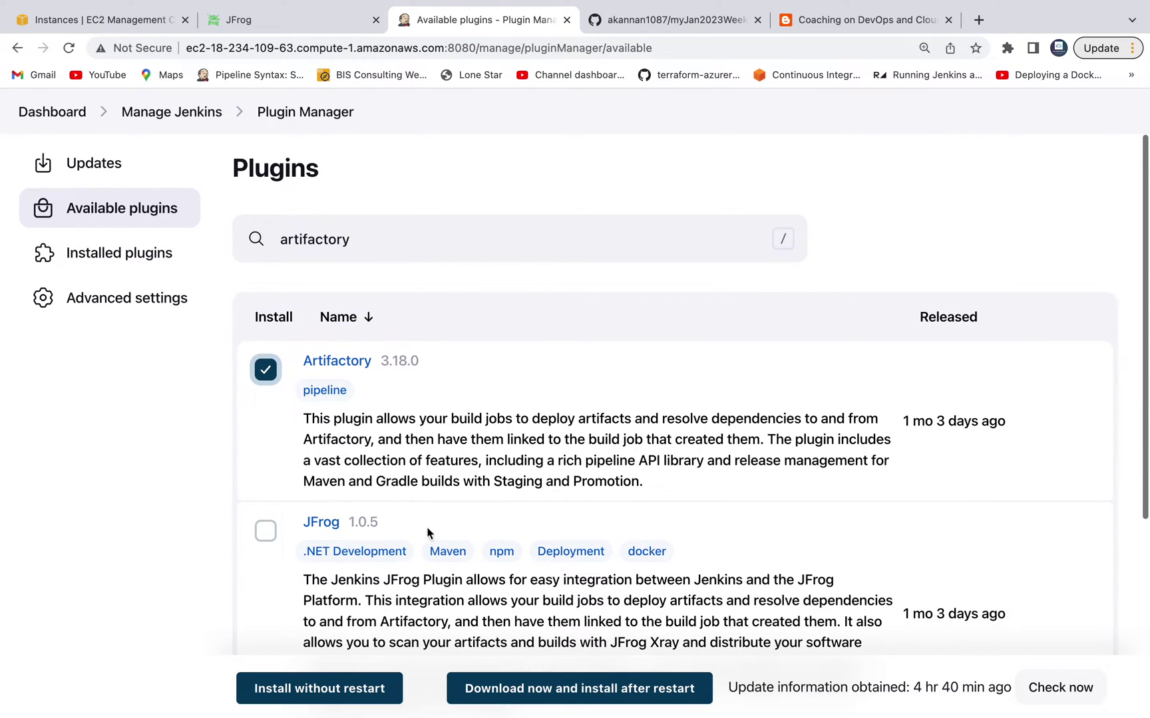
{"action": "left_click", "coordinate": [351, 692]}
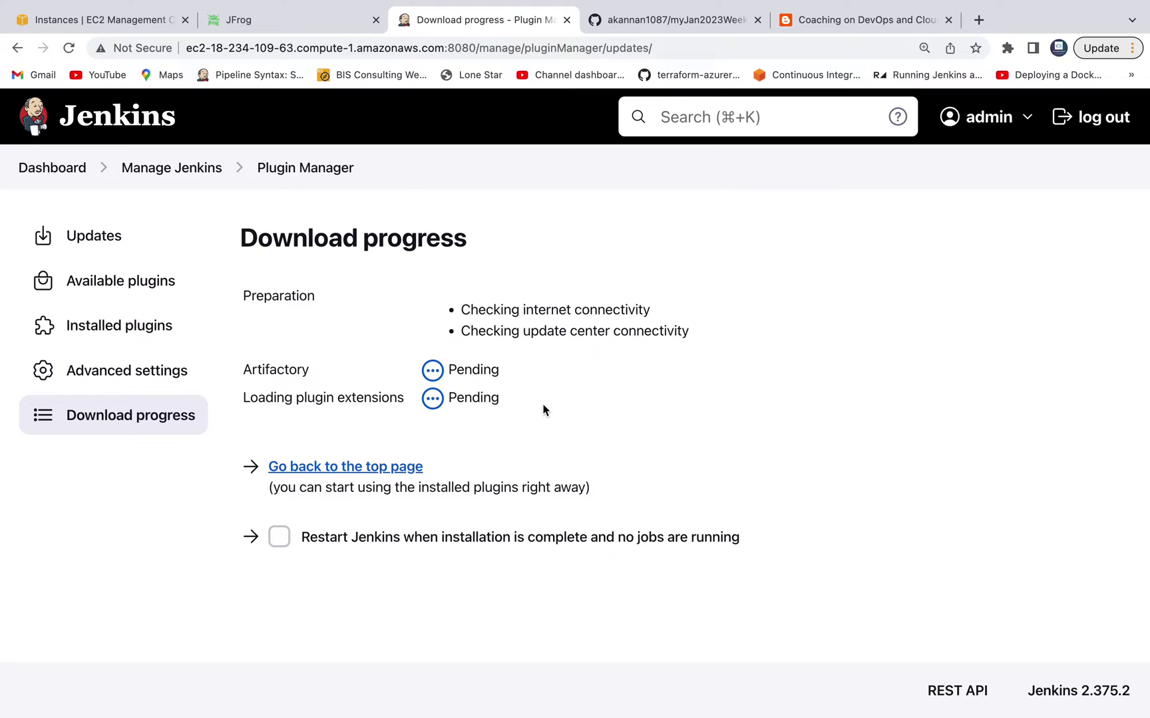
Step: Zoom back to 110% and return to the Jenkins dashboard after installation succeeds
{"action": "left_click", "coordinate": [1112, 48]}
{"action": "left_click", "coordinate": [1020, 251]}
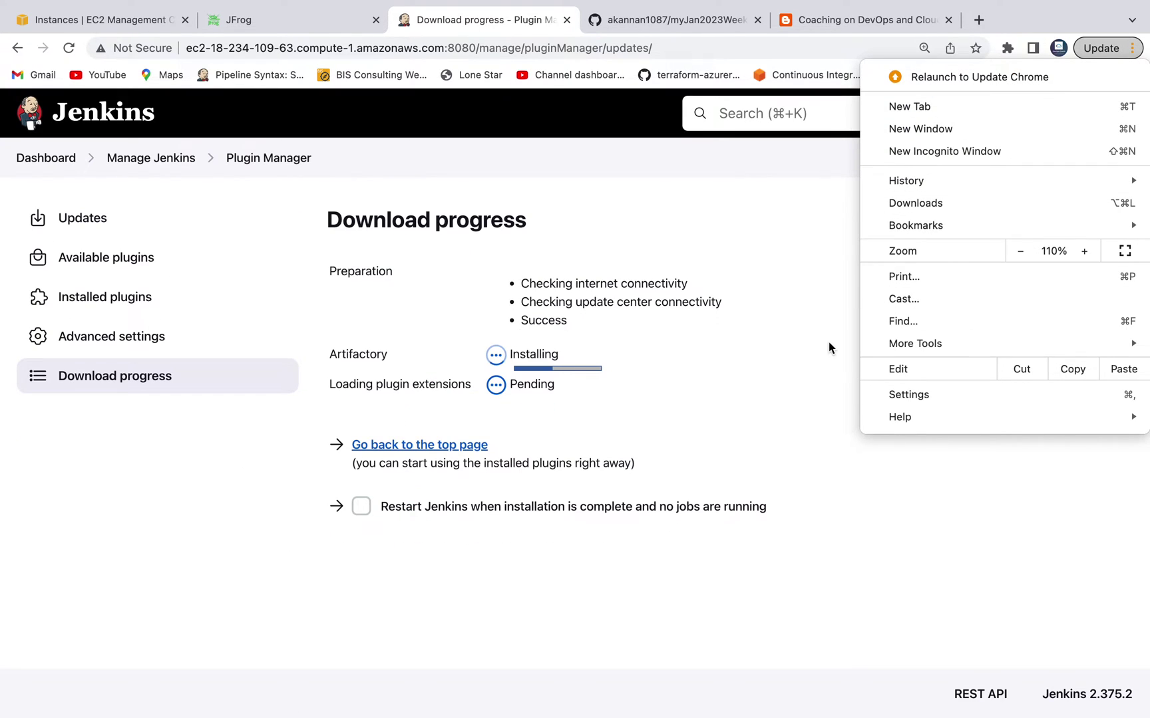
{"action": "left_click", "coordinate": [805, 365]}
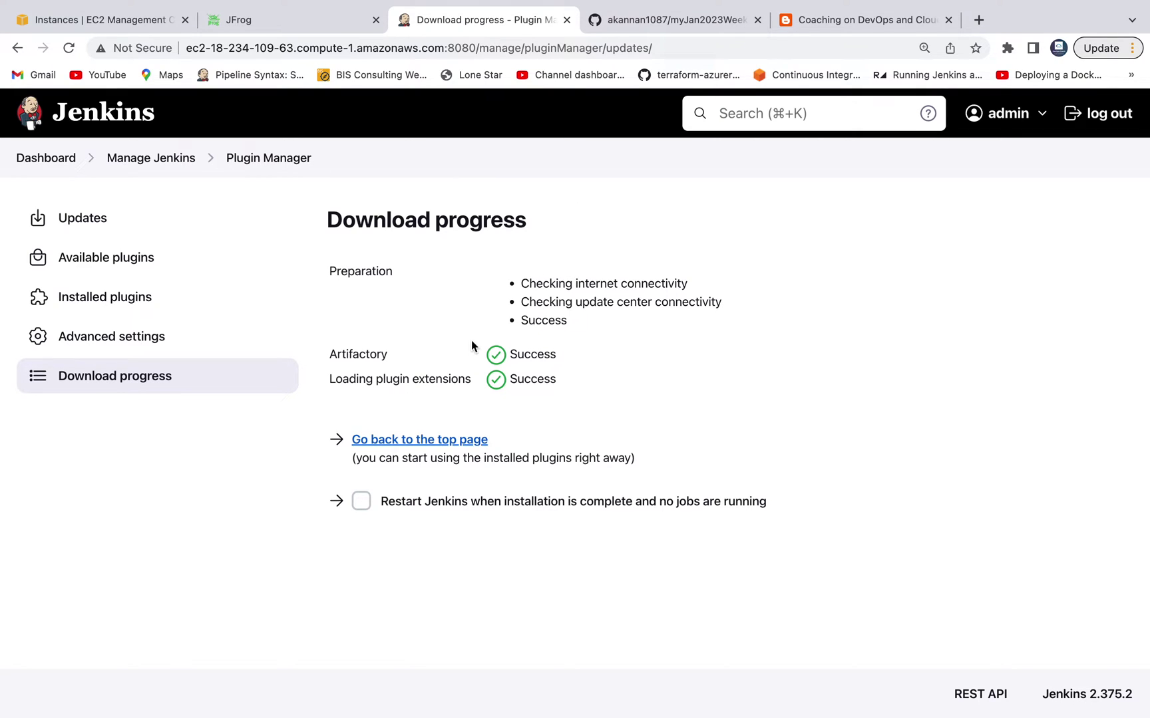
{"action": "left_click", "coordinate": [48, 160]}
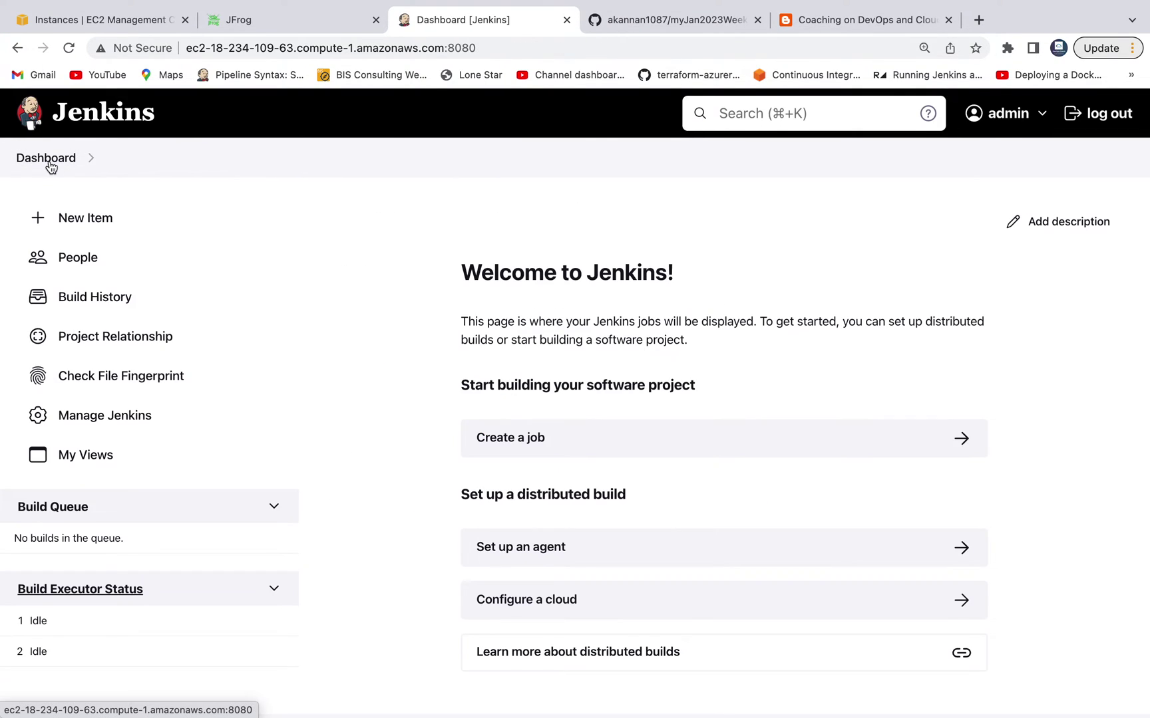
{"action": "left_click", "coordinate": [825, 20]}
Step: Locate the blog's 'Configure Maven in Jenkins' step, then go to Manage Jenkins
{"action": "scroll", "coordinate": [551, 381], "scroll_direction": "down", "scroll_amount": 5}
{"action": "left_click_drag", "start_coordinate": [165, 315], "coordinate": [321, 329]}
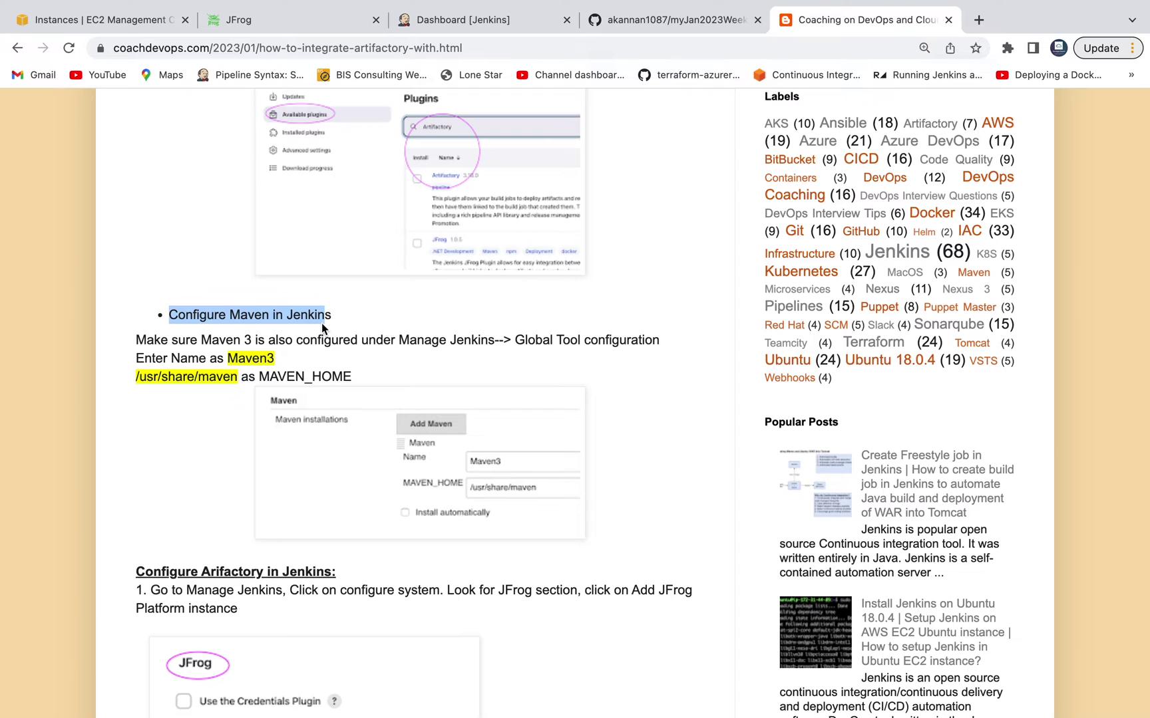
{"action": "double_click", "coordinate": [250, 317]}
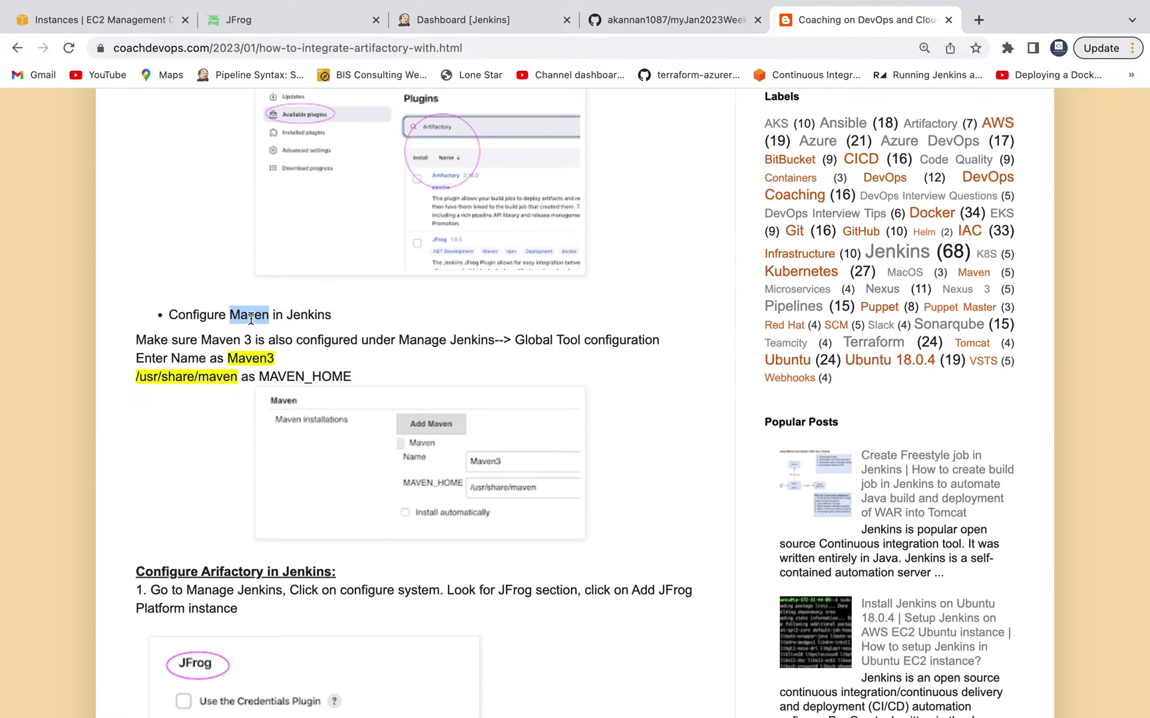
{"action": "left_click", "coordinate": [488, 19]}
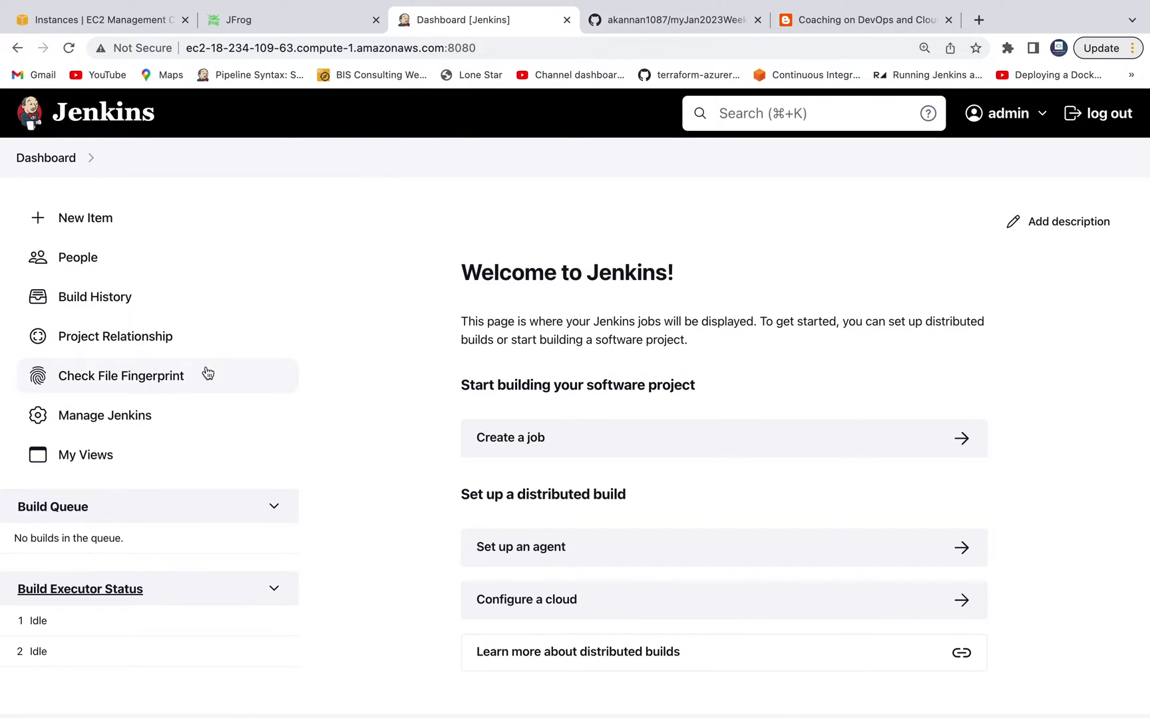
{"action": "left_click", "coordinate": [137, 418]}
Step: In Global Tool Configuration, add Maven installation Maven3 auto-installing 3.8.7 and save
{"action": "left_click", "coordinate": [695, 350]}
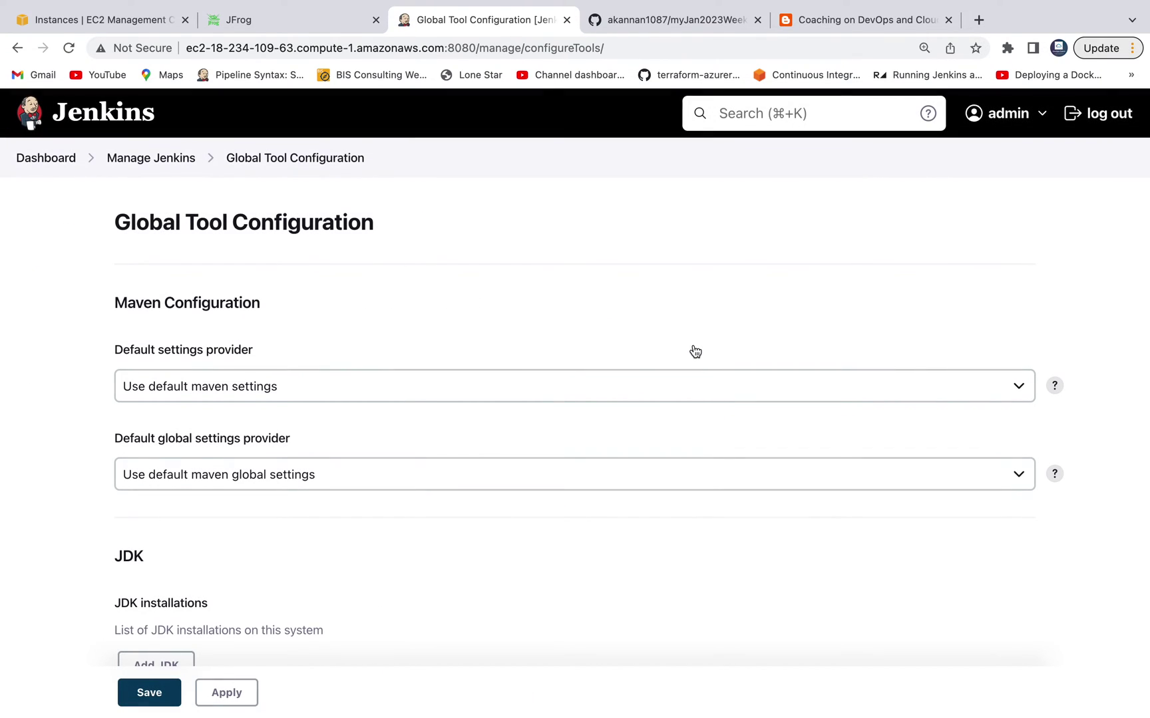
{"action": "scroll", "coordinate": [695, 351], "scroll_direction": "down", "scroll_amount": 20}
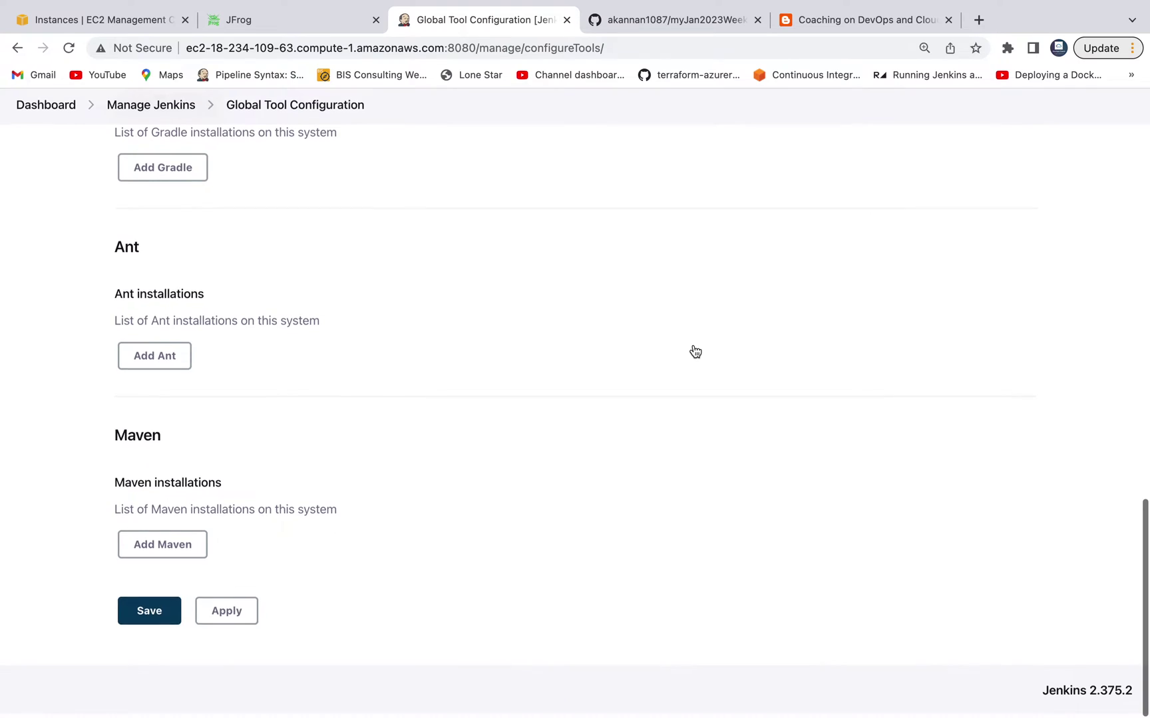
{"action": "left_click", "coordinate": [180, 547]}
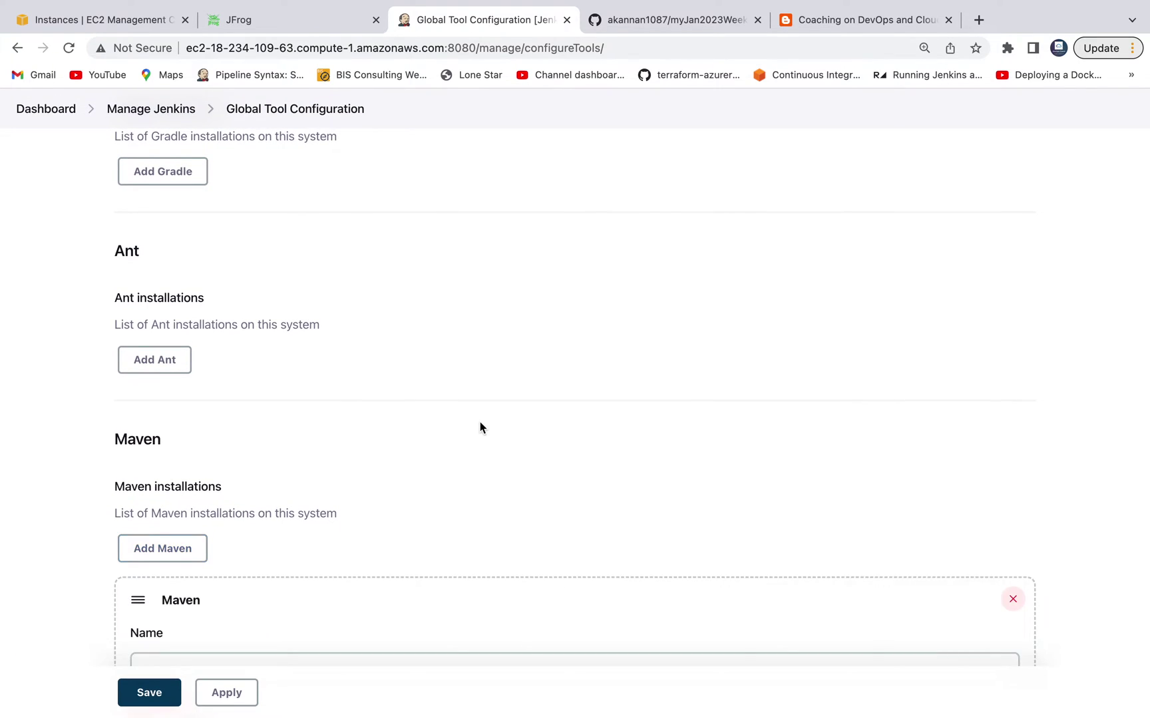
{"action": "left_click", "coordinate": [357, 464]}
{"action": "type", "text": "Ma"}
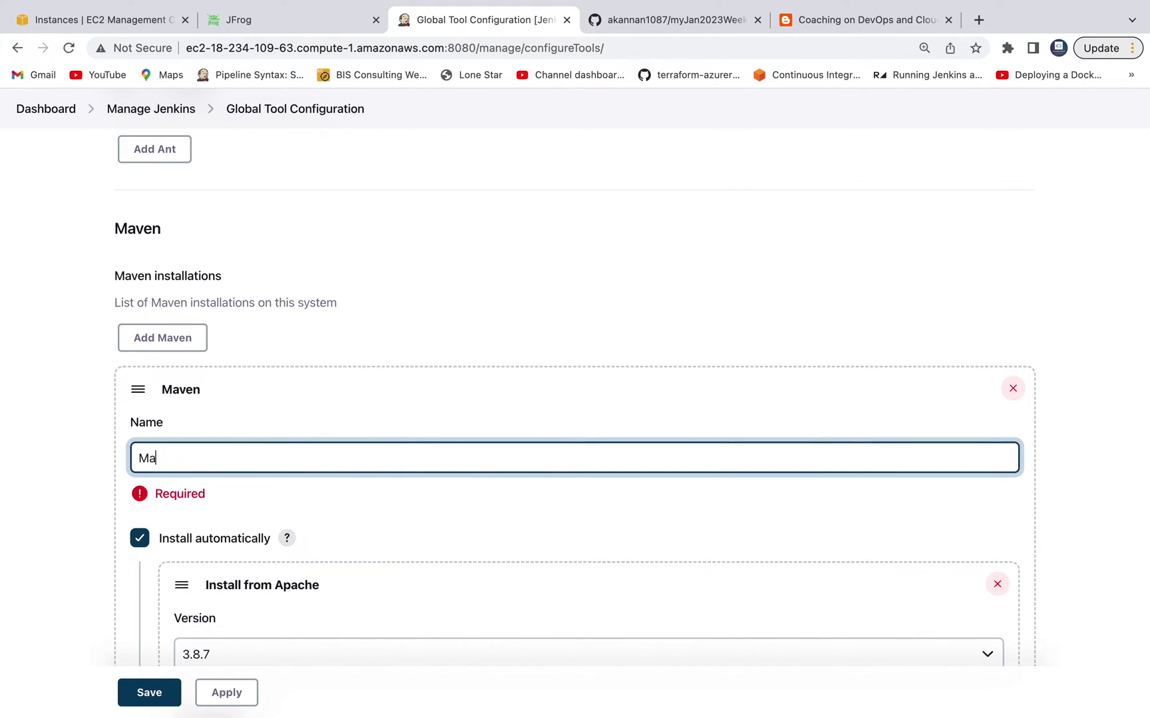
{"action": "type", "text": "ven3"}
{"action": "scroll", "coordinate": [399, 466], "scroll_direction": "down", "scroll_amount": 5}
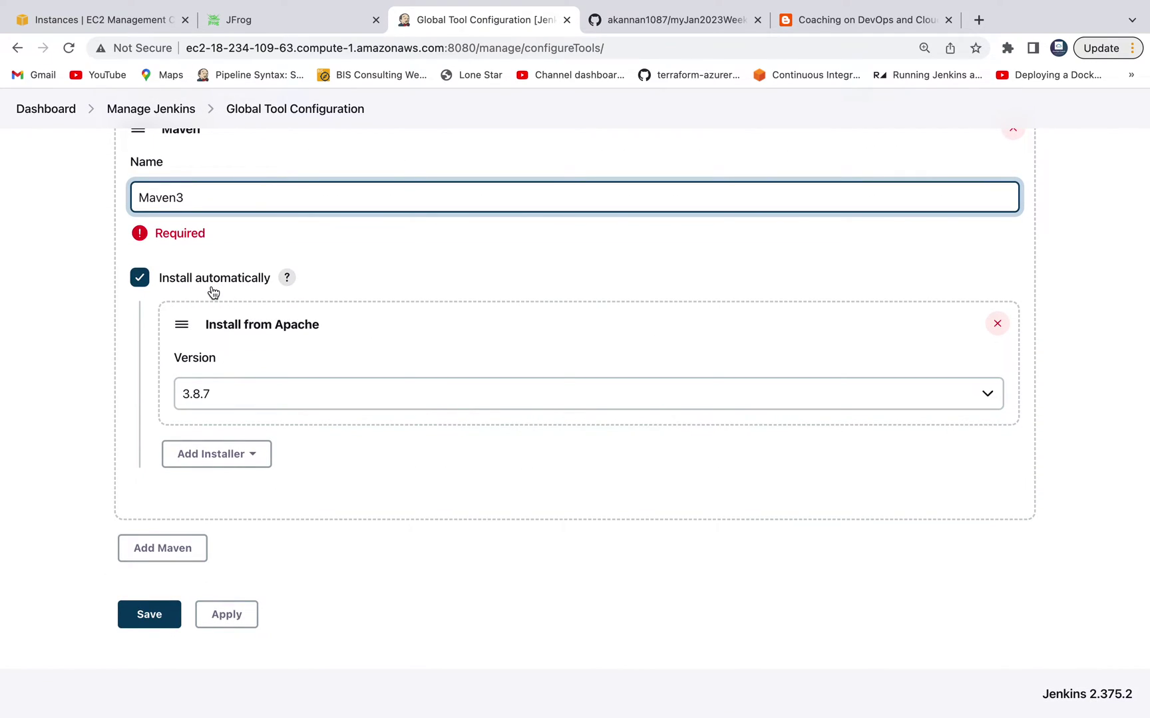
{"action": "left_click", "coordinate": [140, 278]}
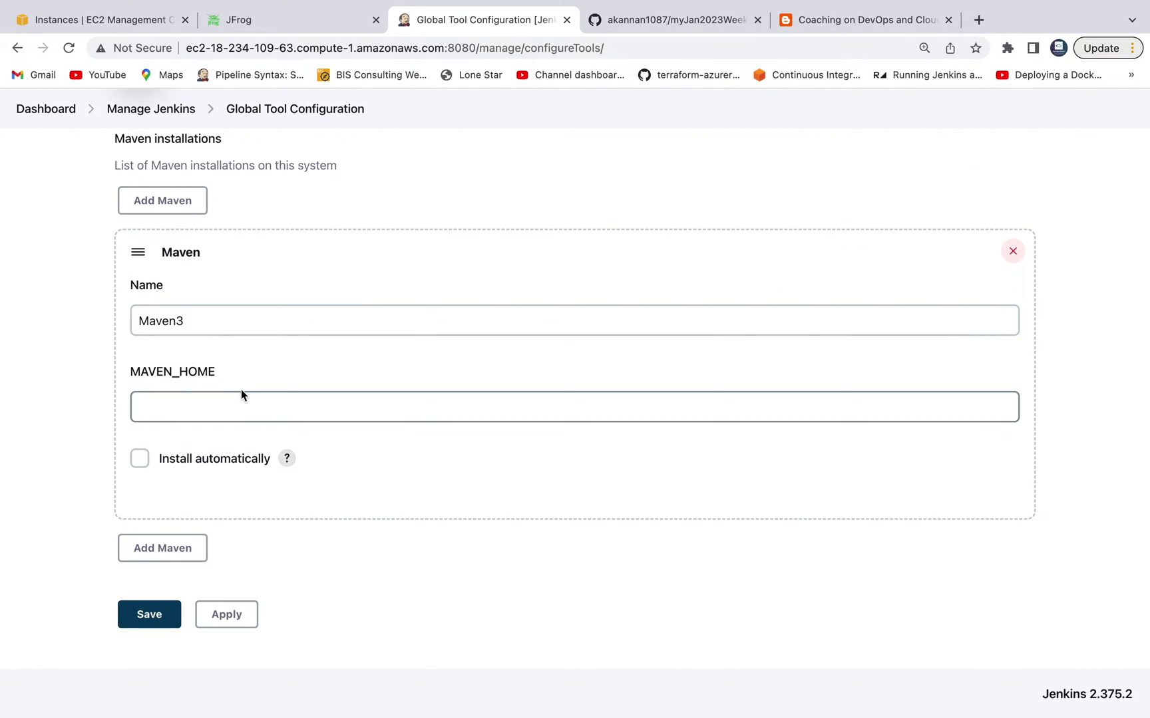
{"action": "left_click", "coordinate": [140, 459]}
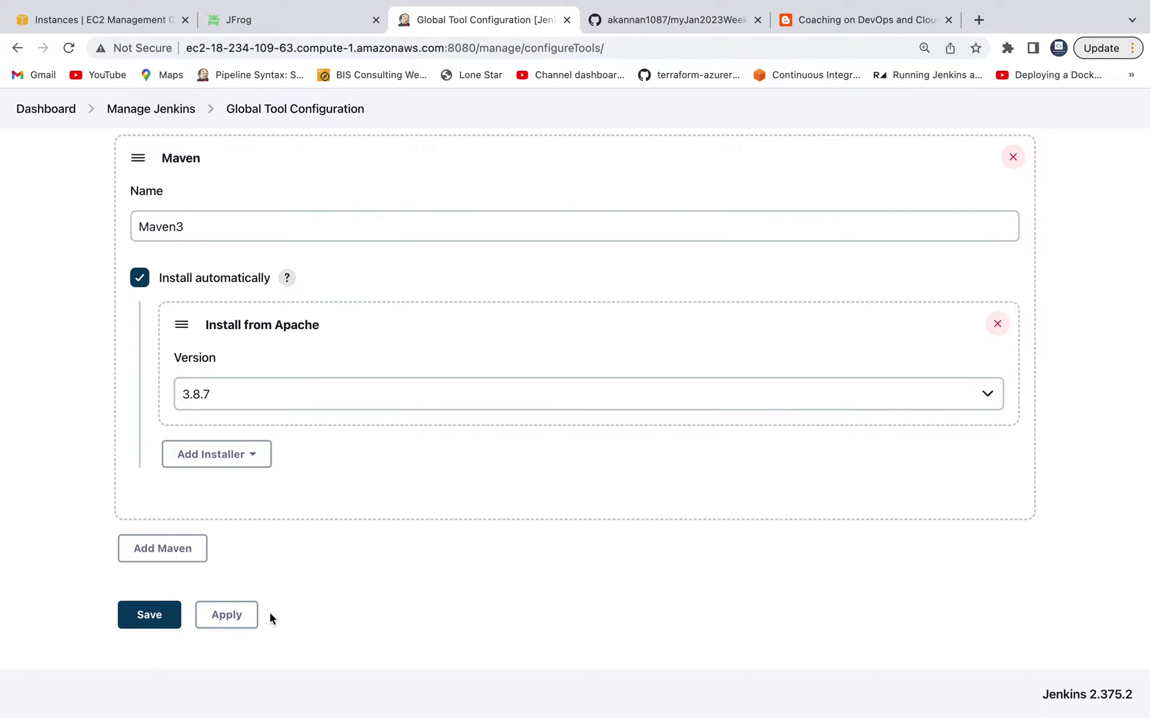
{"action": "left_click", "coordinate": [163, 622]}
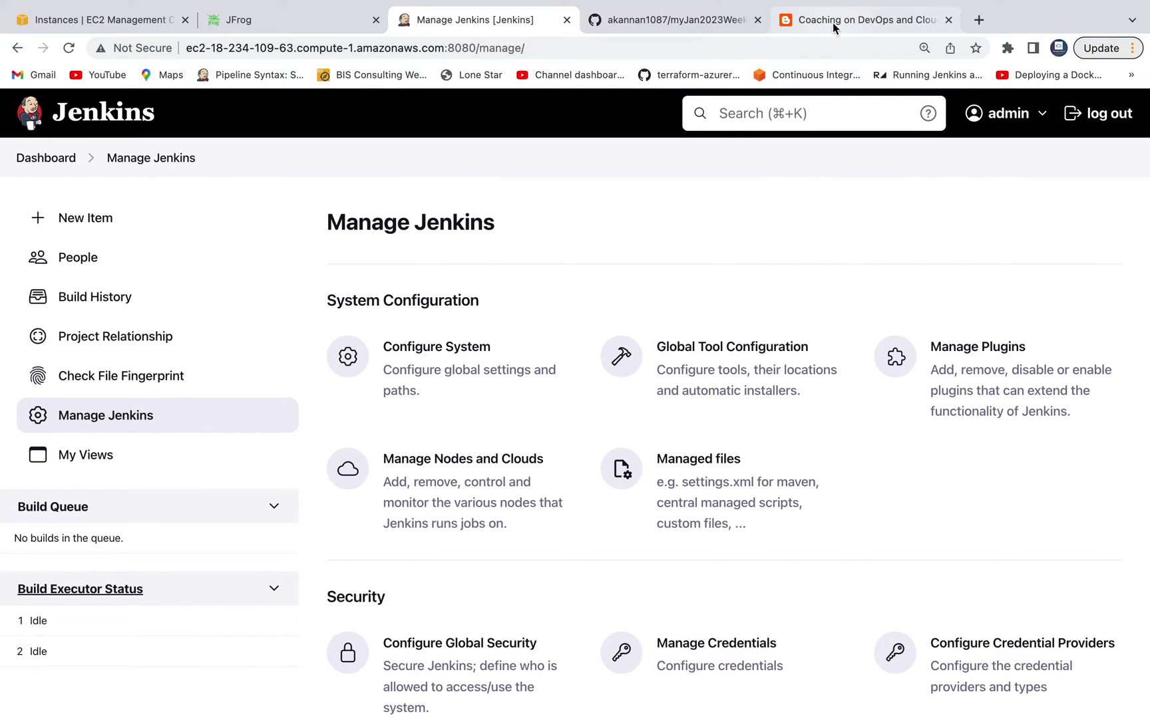
{"action": "left_click", "coordinate": [832, 21]}
Step: Read the blog's 'Configure Arifactory in Jenkins' section, then return to Manage Jenkins
{"action": "scroll", "coordinate": [557, 377], "scroll_direction": "down", "scroll_amount": 5}
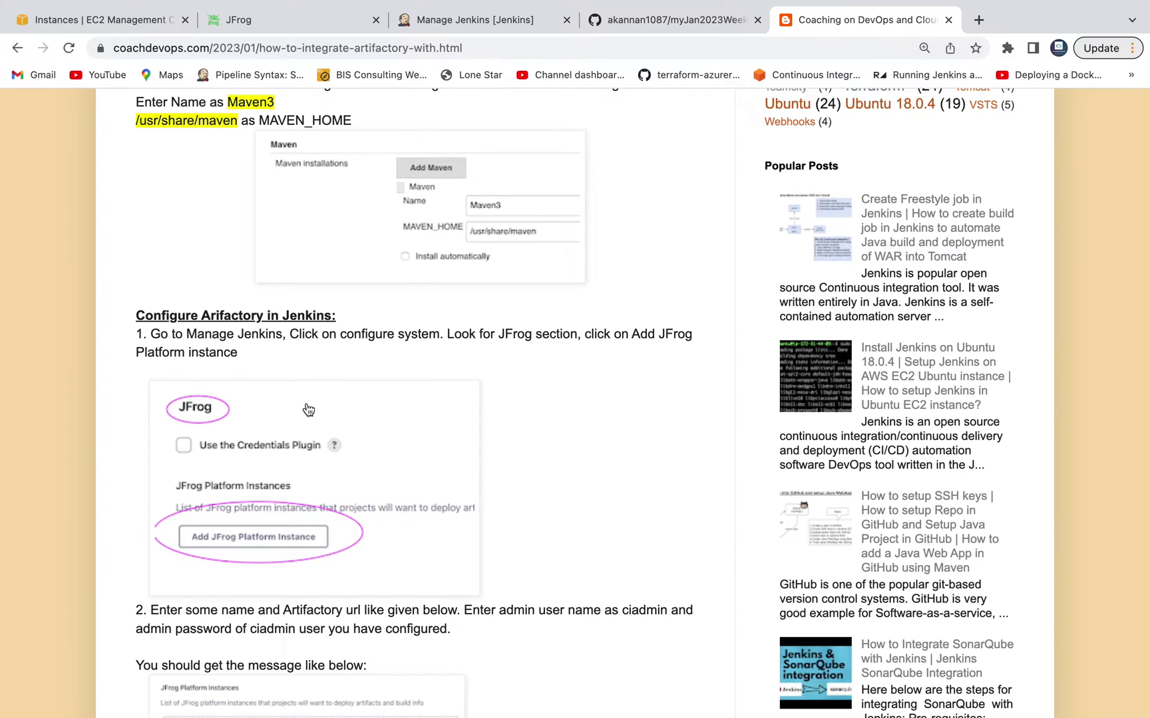
{"action": "double_click", "coordinate": [225, 317]}
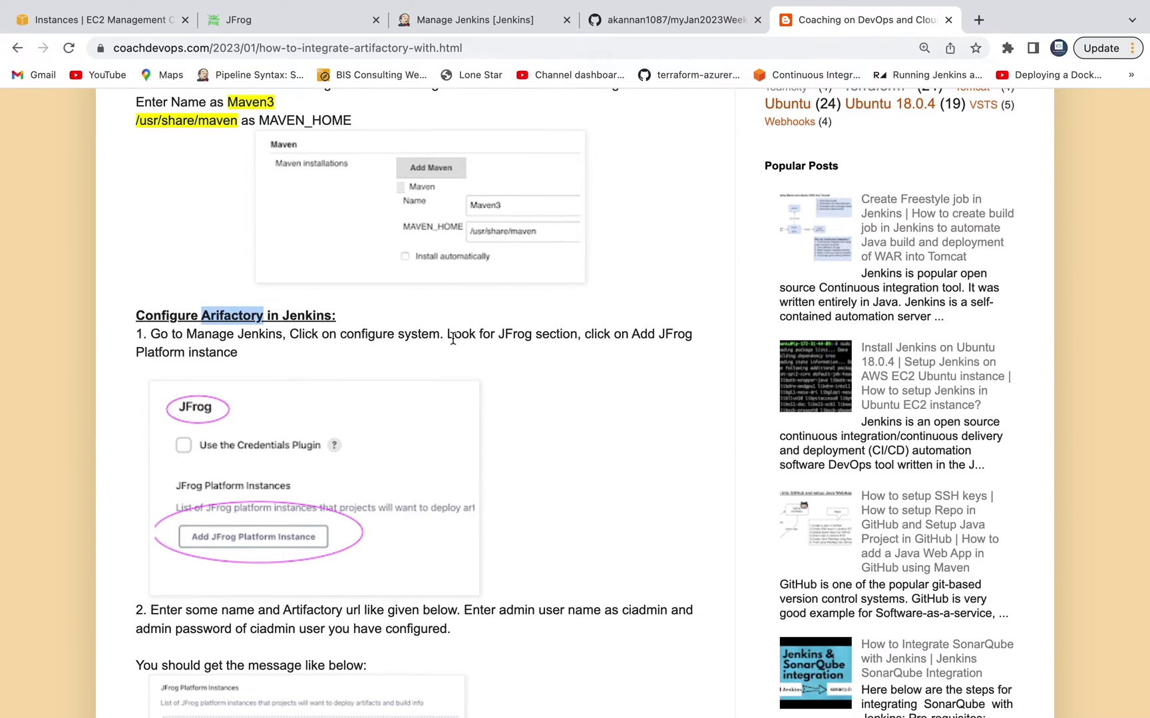
{"action": "scroll", "coordinate": [539, 427], "scroll_direction": "down", "scroll_amount": 3}
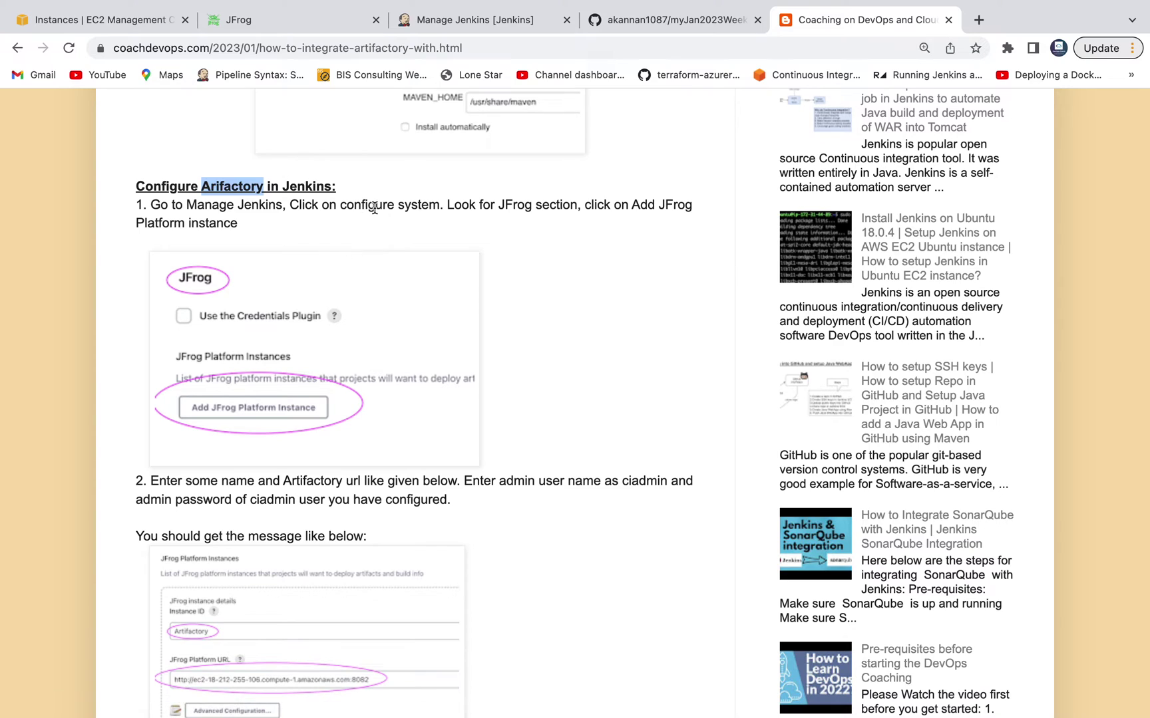
{"action": "left_click", "coordinate": [491, 23]}
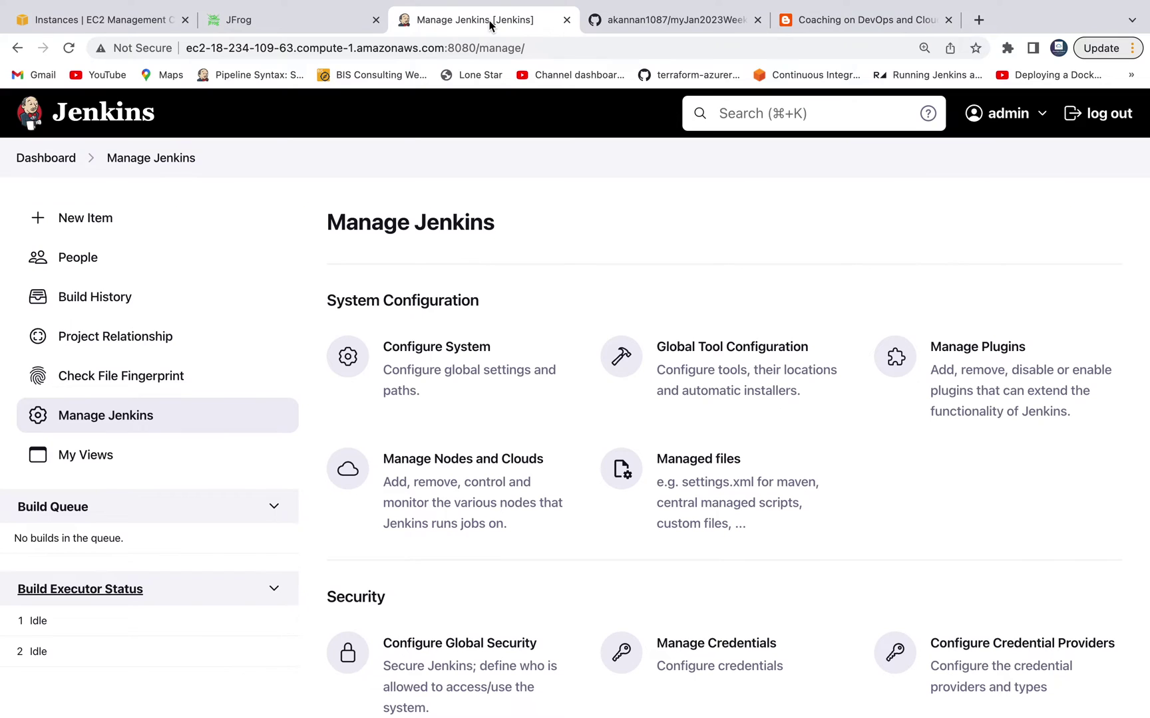
Step: In Configure System, add a JFrog Platform Instance with Instance ID Artifactory and view the URL help
{"action": "left_click", "coordinate": [437, 356]}
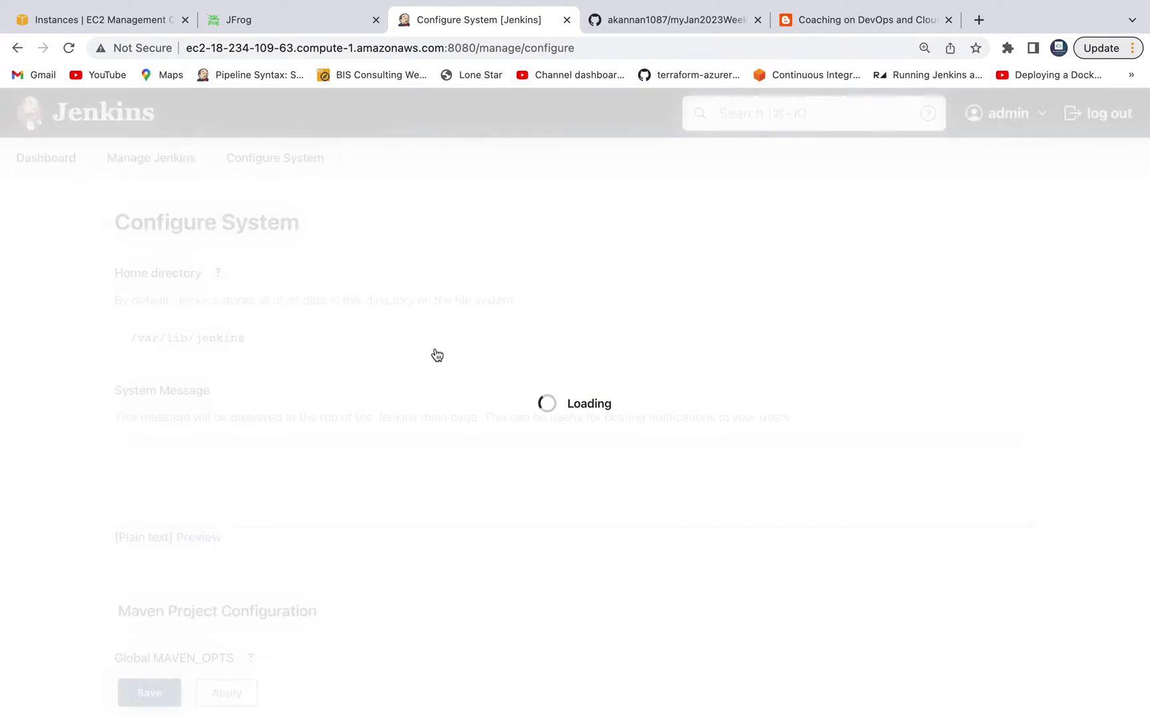
{"action": "scroll", "coordinate": [452, 439], "scroll_direction": "down", "scroll_amount": 15}
{"action": "scroll", "coordinate": [453, 445], "scroll_direction": "down", "scroll_amount": 10}
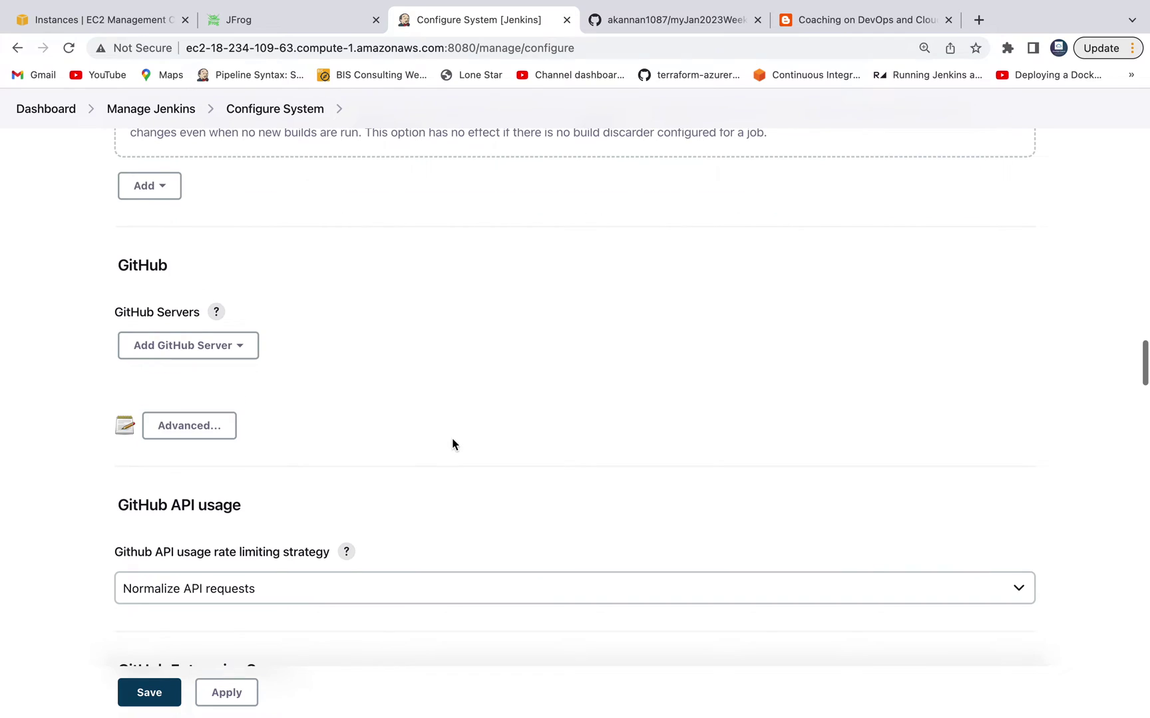
{"action": "scroll", "coordinate": [452, 445], "scroll_direction": "down", "scroll_amount": 3}
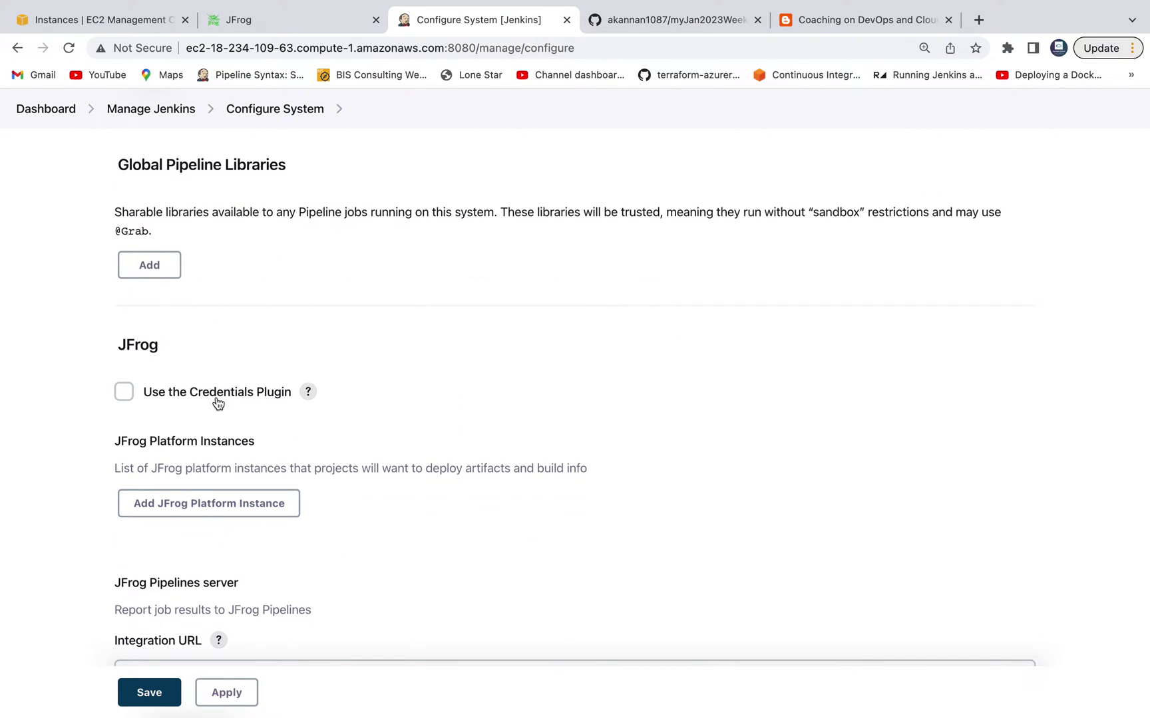
{"action": "scroll", "coordinate": [353, 444], "scroll_direction": "down", "scroll_amount": 3}
{"action": "left_click", "coordinate": [257, 417]}
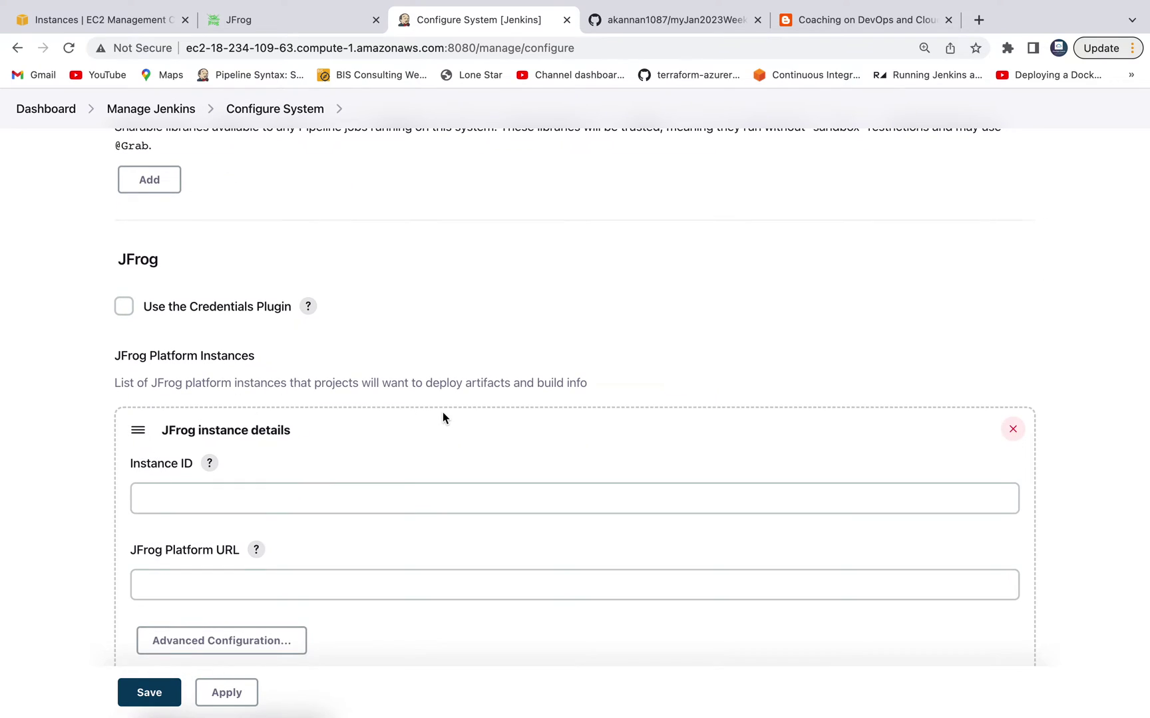
{"action": "scroll", "coordinate": [426, 399], "scroll_direction": "down", "scroll_amount": 4}
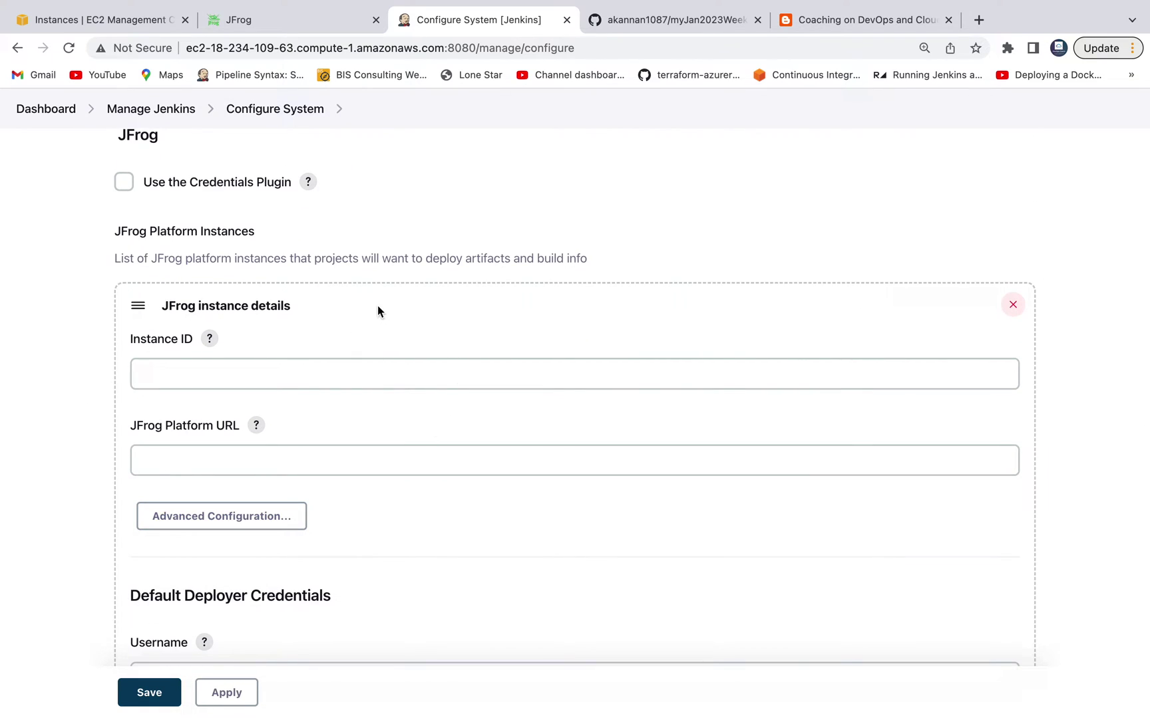
{"action": "left_click", "coordinate": [332, 372]}
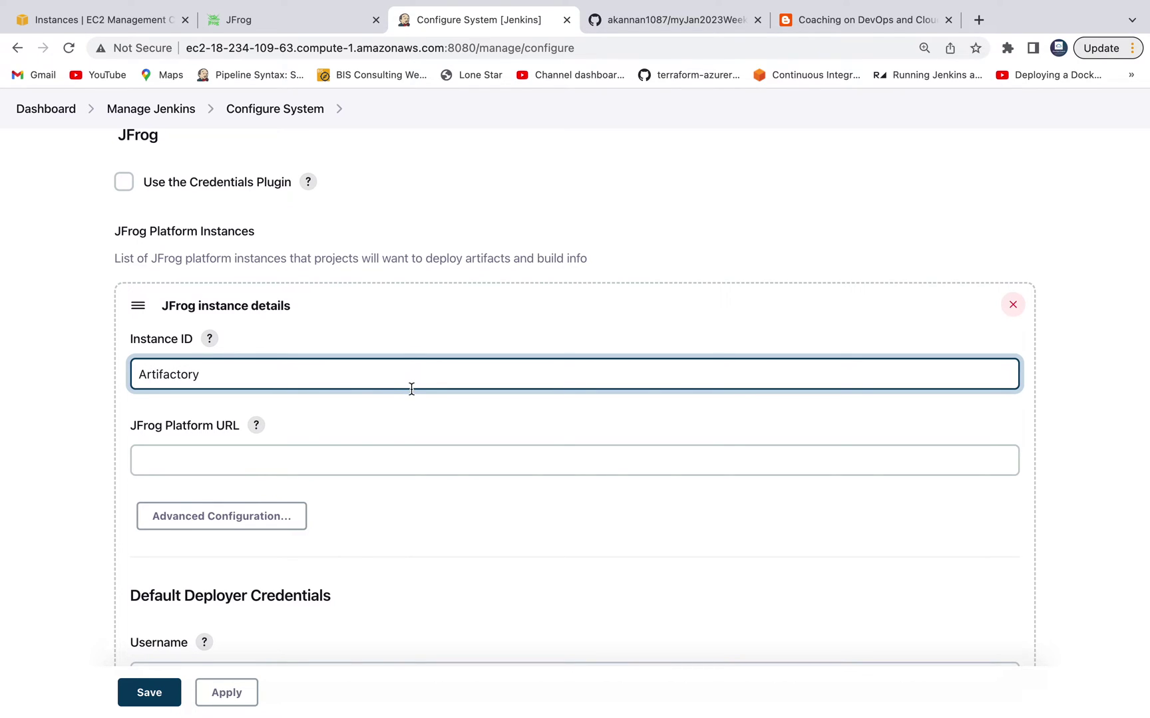
{"action": "left_click", "coordinate": [232, 469]}
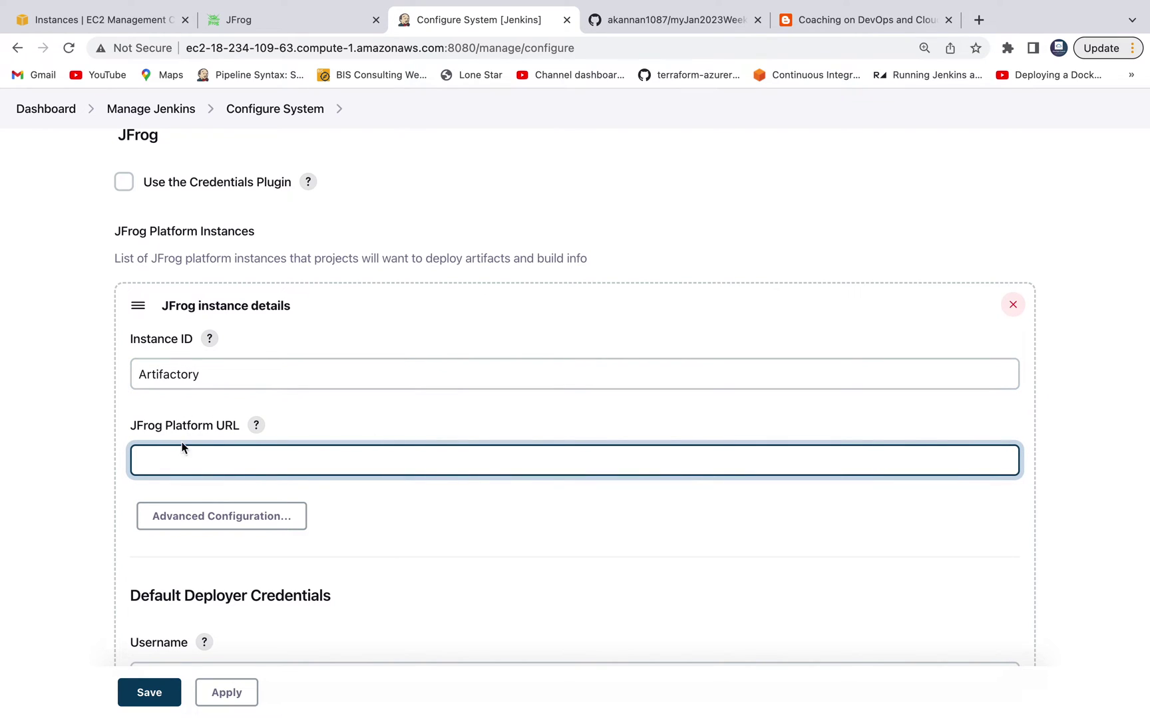
{"action": "left_click", "coordinate": [257, 426]}
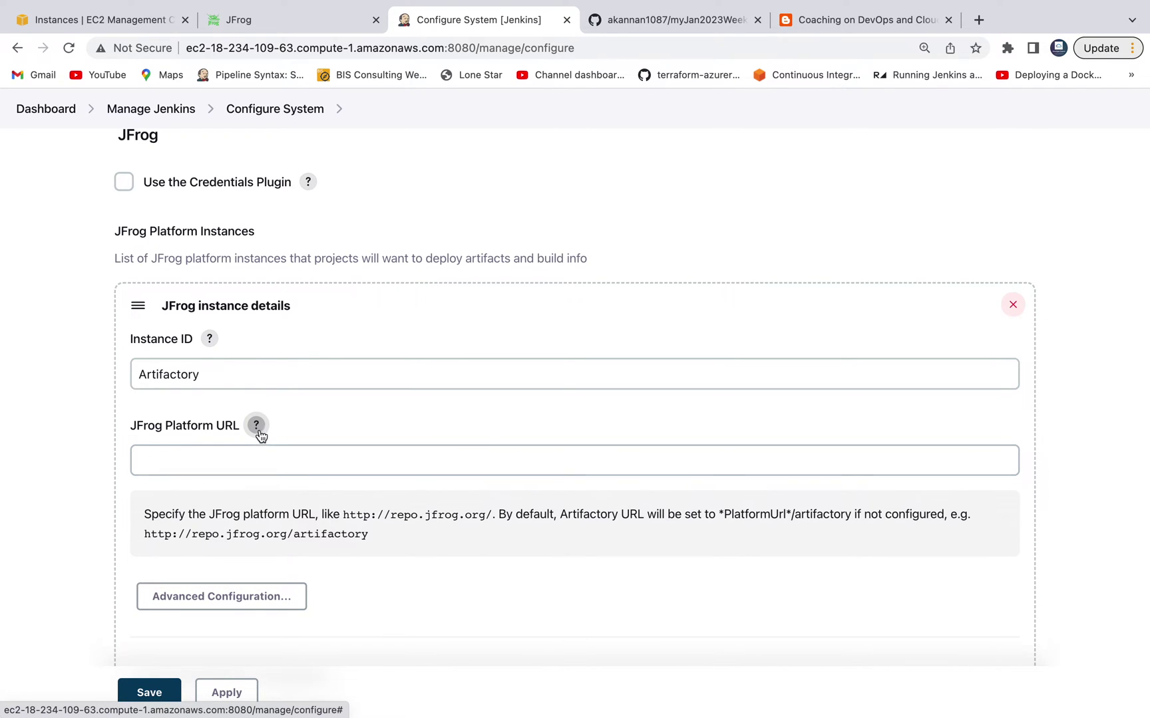
Step: Set the JFrog platform URL to the Artifactory server address, trimmed to end at :8082/
{"action": "left_click", "coordinate": [331, 24]}
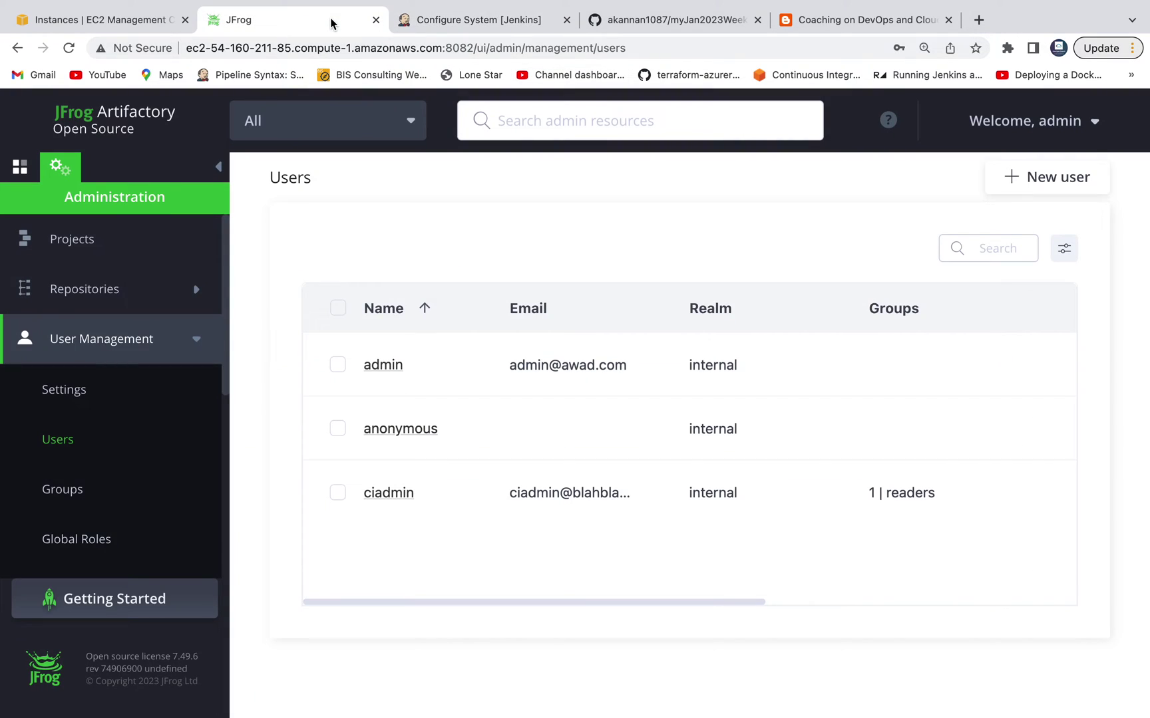
{"action": "left_click", "coordinate": [359, 48]}
{"action": "key", "text": "super+c"}
{"action": "left_click", "coordinate": [658, 19]}
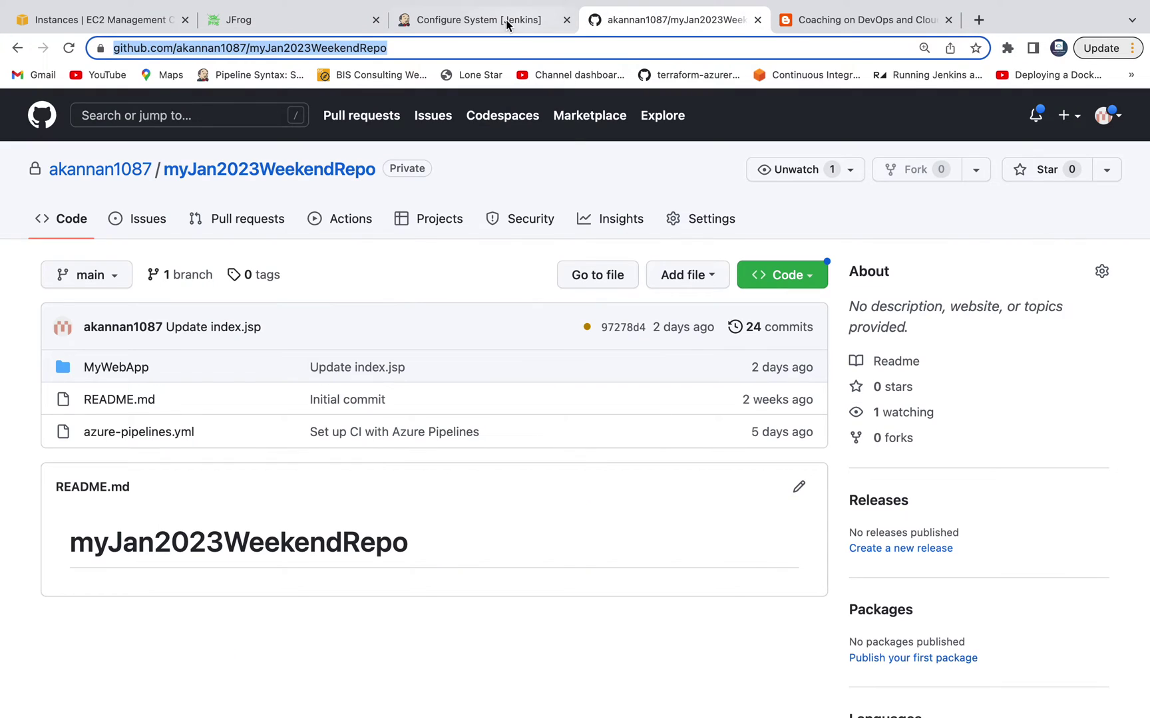
{"action": "left_click", "coordinate": [513, 19]}
{"action": "left_click", "coordinate": [329, 449]}
{"action": "key", "text": "super+v"}
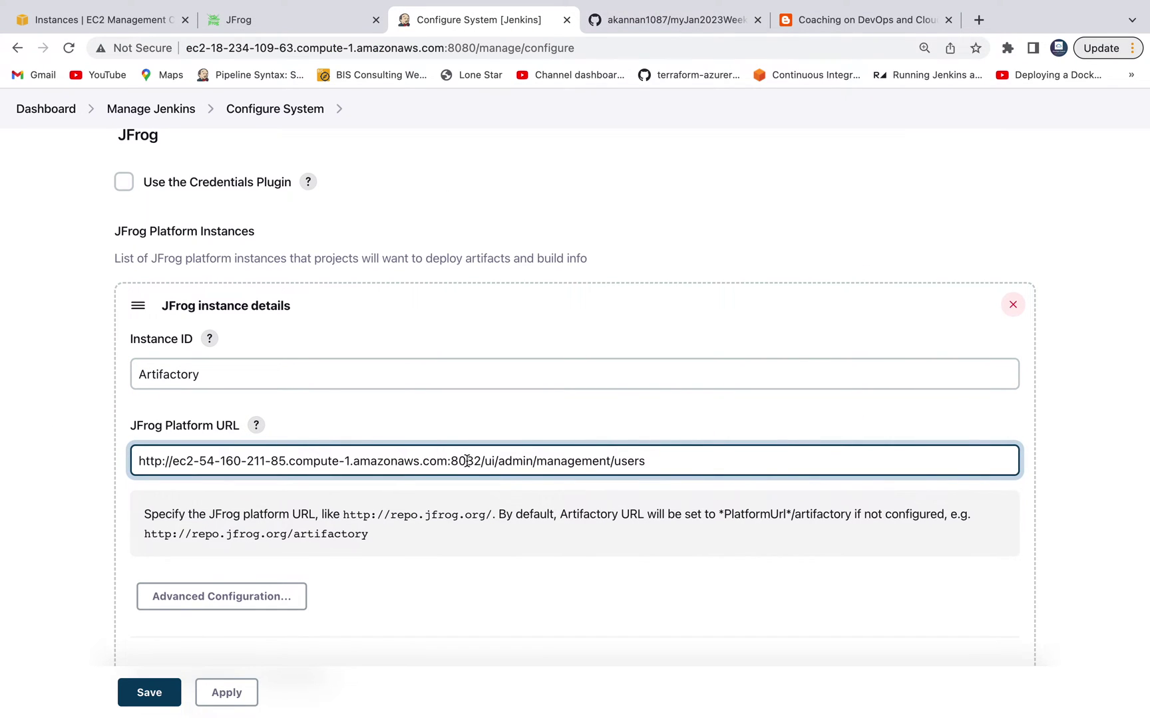
{"action": "left_click_drag", "start_coordinate": [483, 464], "coordinate": [655, 464]}
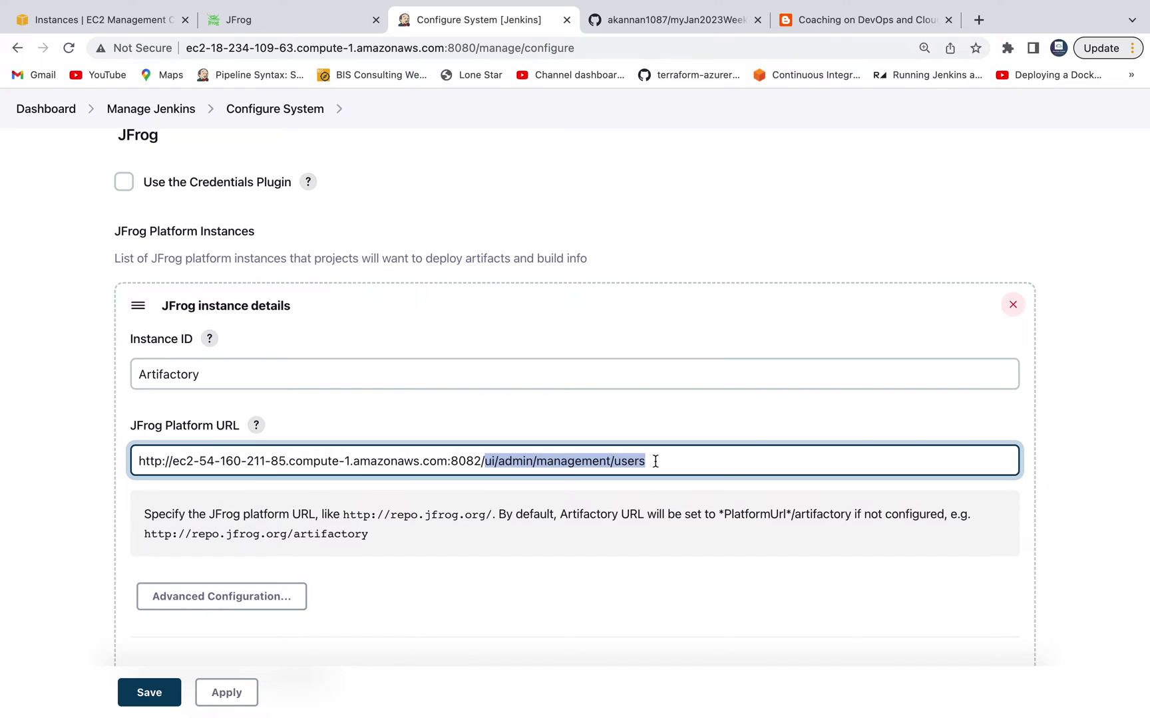
{"action": "key", "text": "BackSpace"}
{"action": "left_click", "coordinate": [1106, 500]}
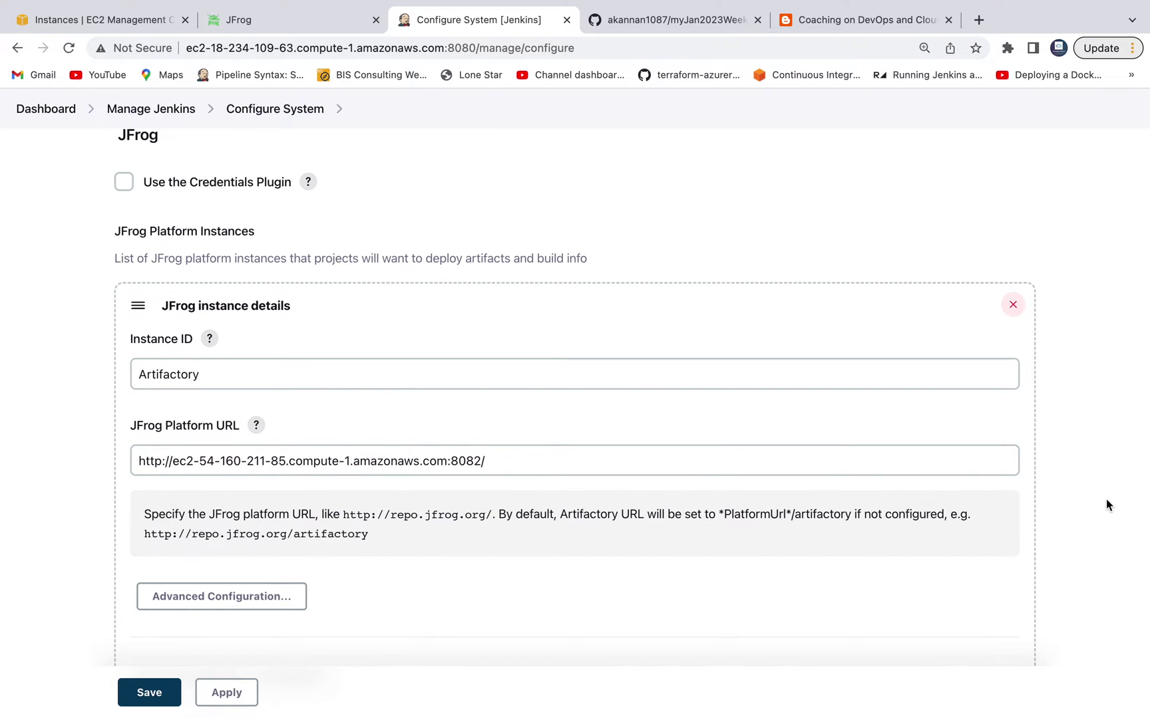
{"action": "scroll", "coordinate": [1106, 500], "scroll_direction": "down", "scroll_amount": 2}
{"action": "scroll", "coordinate": [1106, 500], "scroll_direction": "down", "scroll_amount": 3}
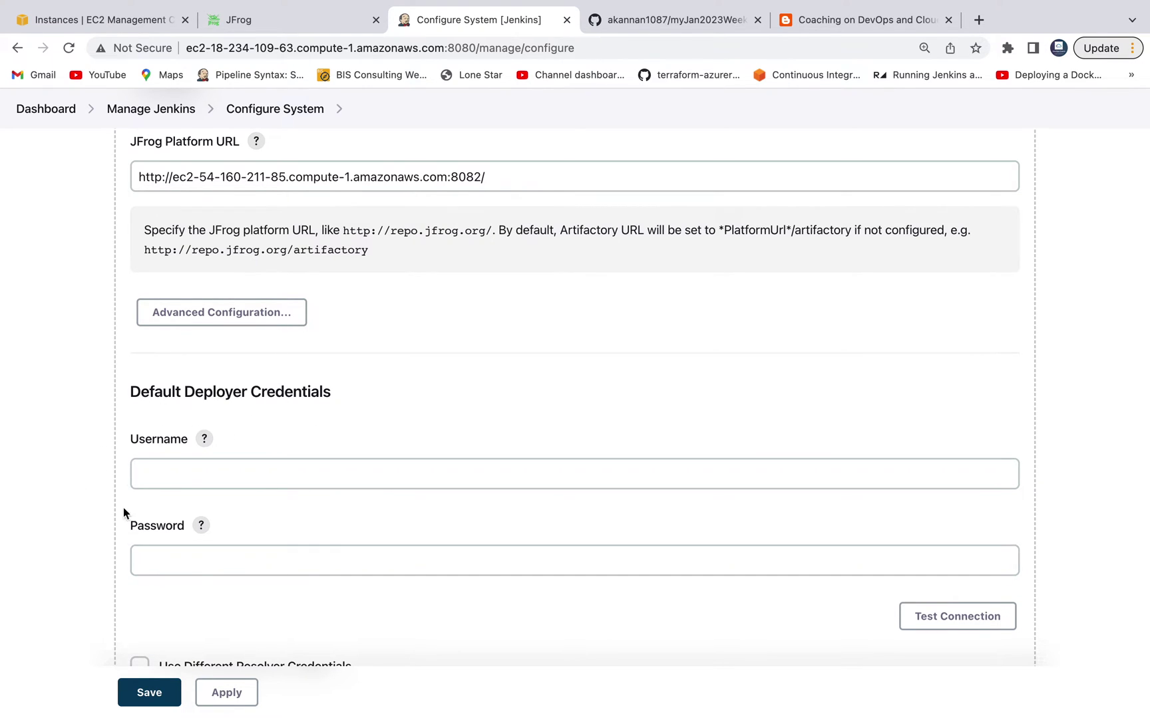
Step: Enter default deployer username ciadmin and the deployer password
{"action": "left_click", "coordinate": [309, 31]}
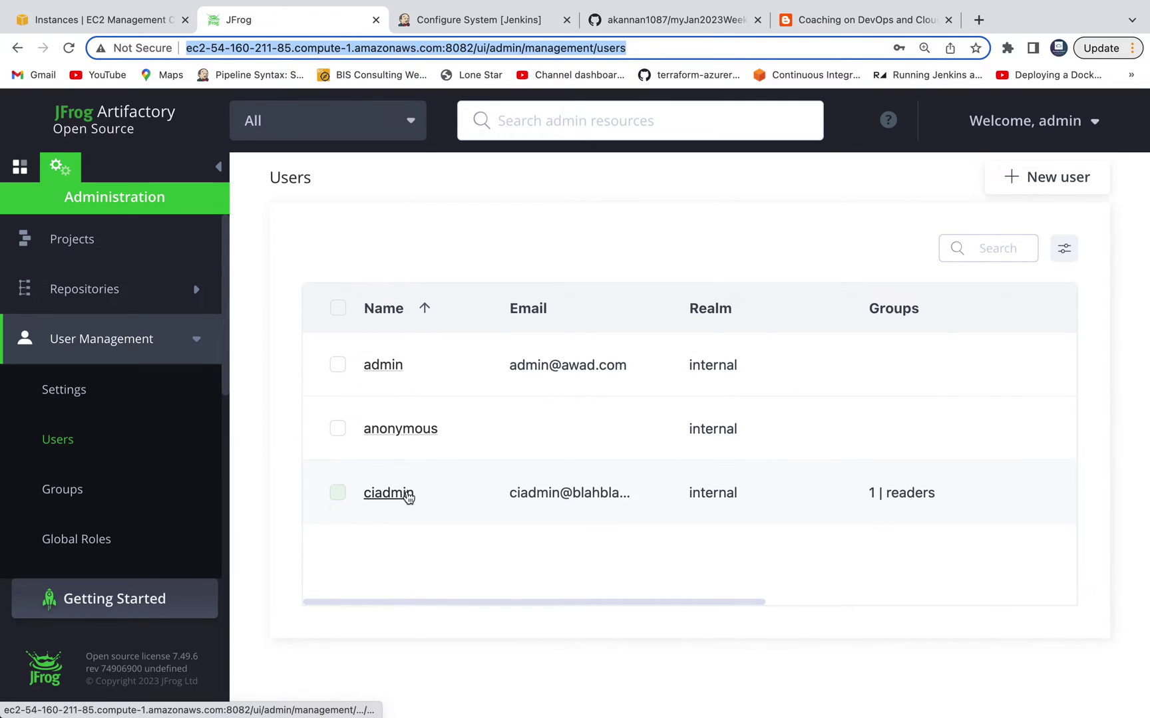
{"action": "left_click", "coordinate": [550, 18]}
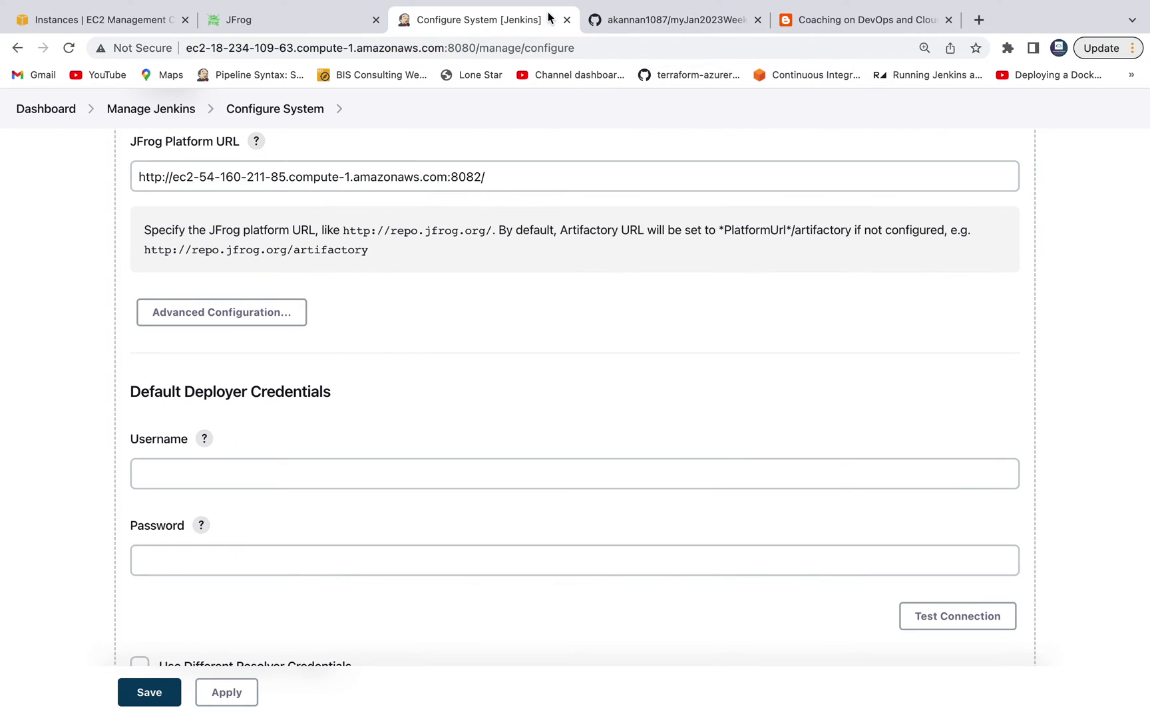
{"action": "left_click", "coordinate": [291, 465]}
{"action": "type", "text": "ciadmin"}
{"action": "key", "text": "Tab"}
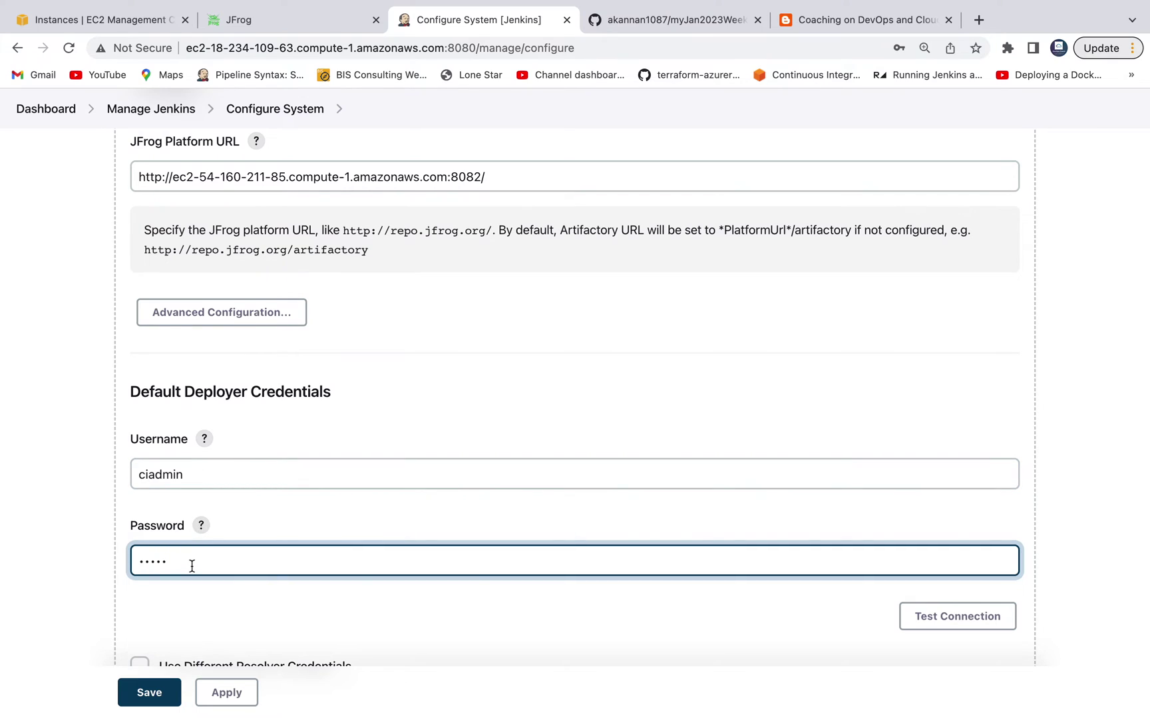
{"action": "type", "text": "••"}
{"action": "left_click", "coordinate": [346, 620]}
Step: Test the Artifactory connection, then apply and save the system configuration
{"action": "scroll", "coordinate": [346, 621], "scroll_direction": "down", "scroll_amount": 2}
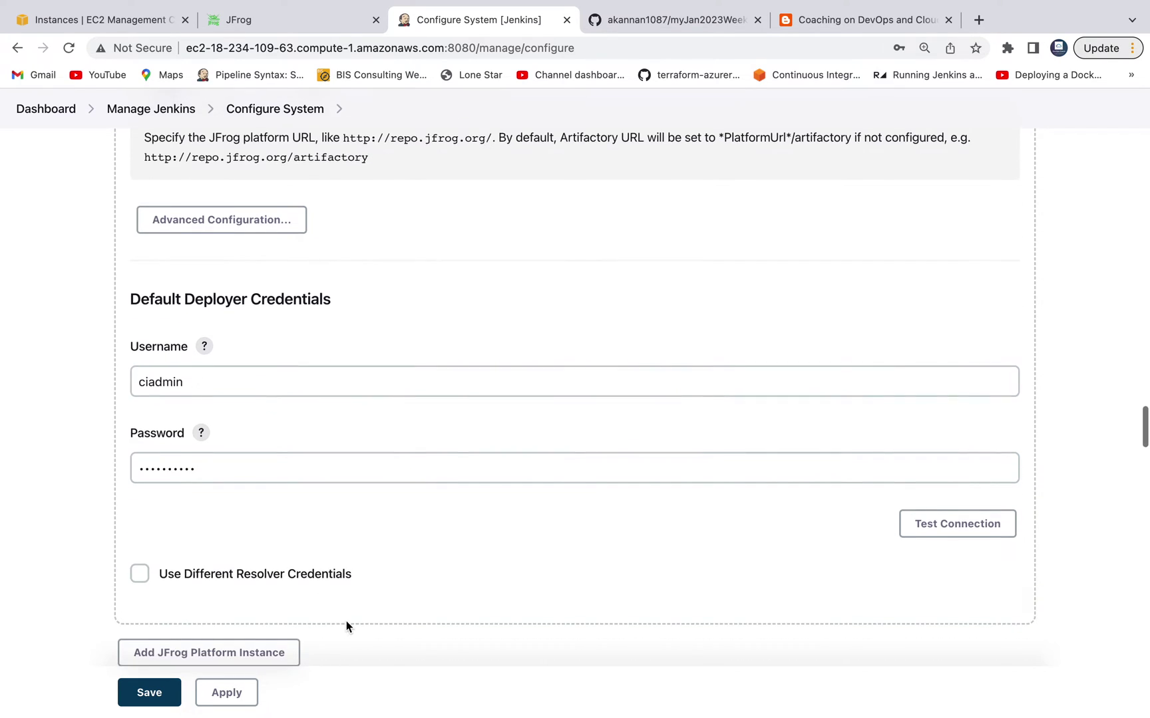
{"action": "left_click", "coordinate": [938, 531]}
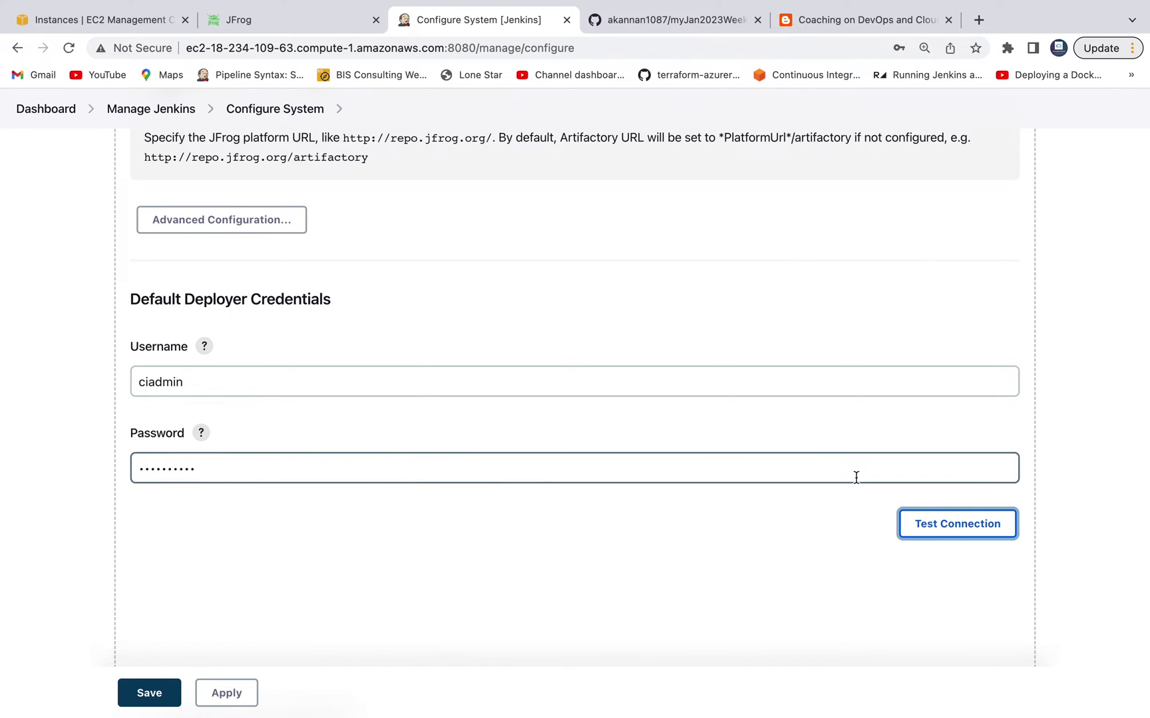
{"action": "left_click", "coordinate": [214, 695]}
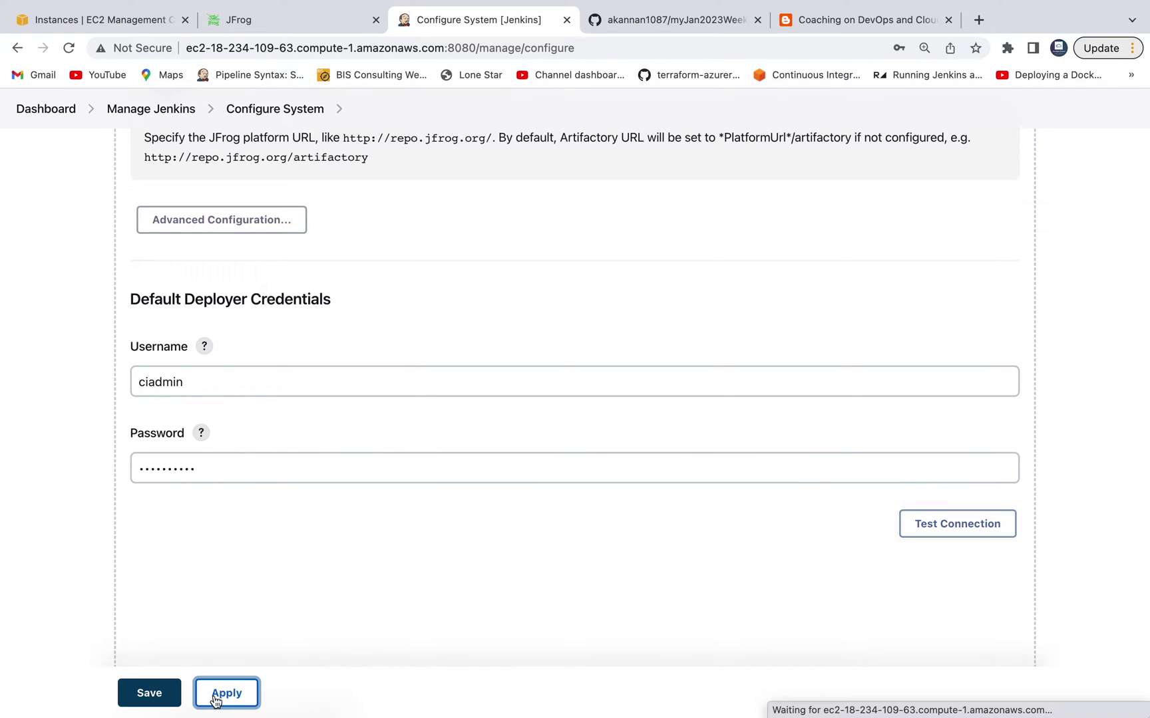
{"action": "left_click", "coordinate": [160, 705]}
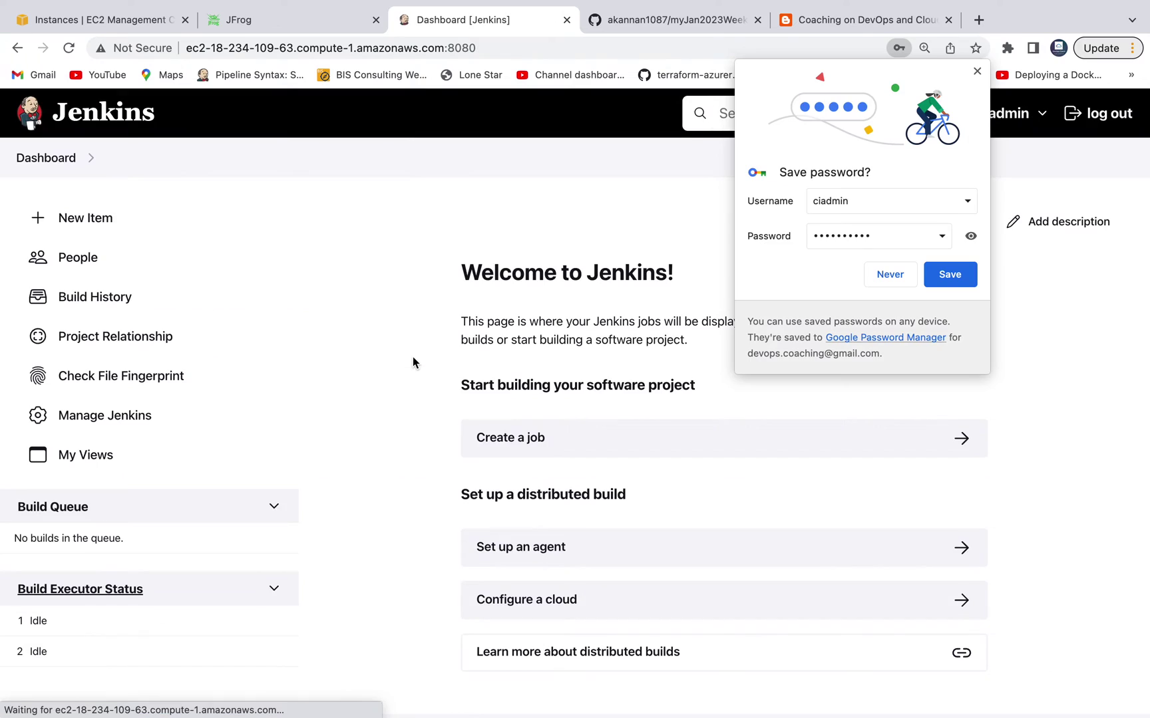
Step: Dismiss the browser's save-password prompt and start creating a new job from the dashboard
{"action": "left_click", "coordinate": [976, 69]}
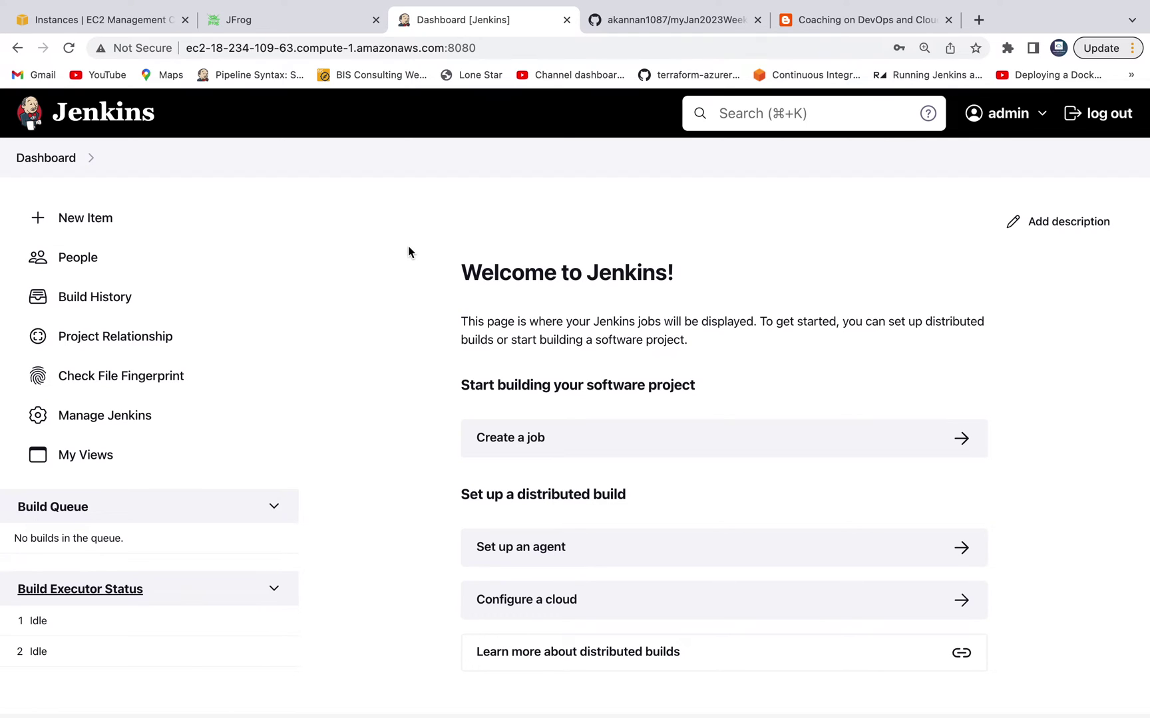
{"action": "scroll", "coordinate": [651, 315], "scroll_direction": "down", "scroll_amount": 1}
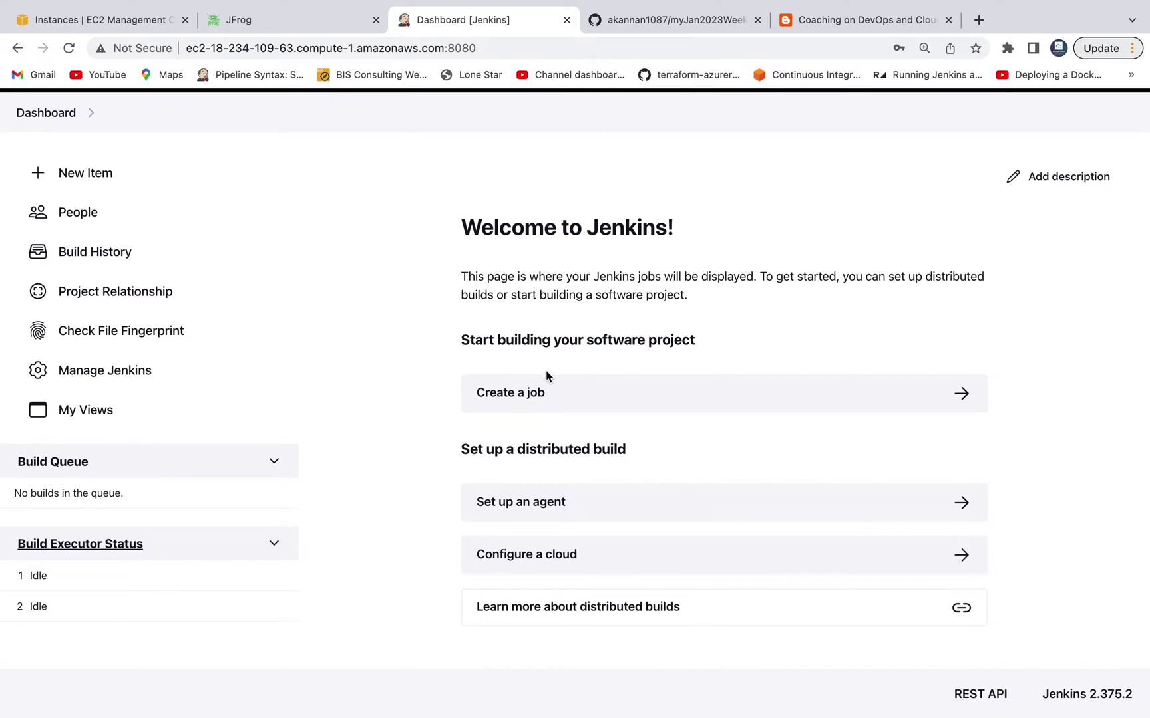
{"action": "left_click", "coordinate": [529, 399]}
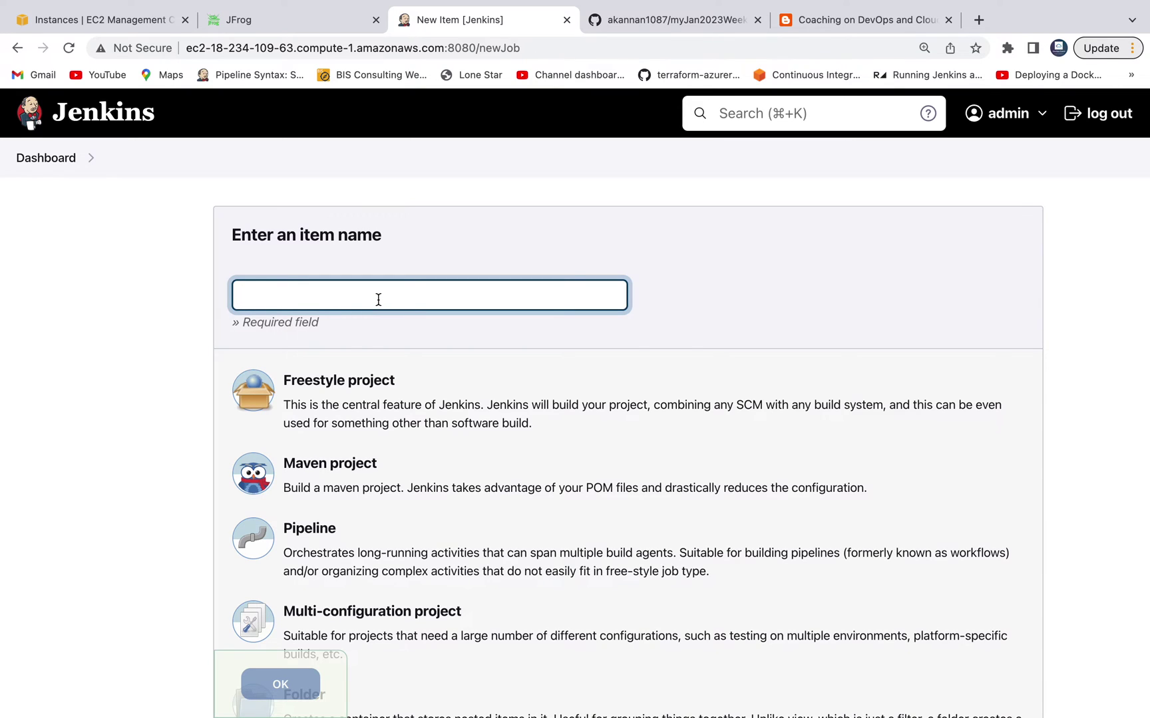
Step: Create freestyle project myFirstAutomateJob and jump to its Source Code Management settings
{"action": "type", "text": "my"}
{"action": "left_click", "coordinate": [353, 336]}
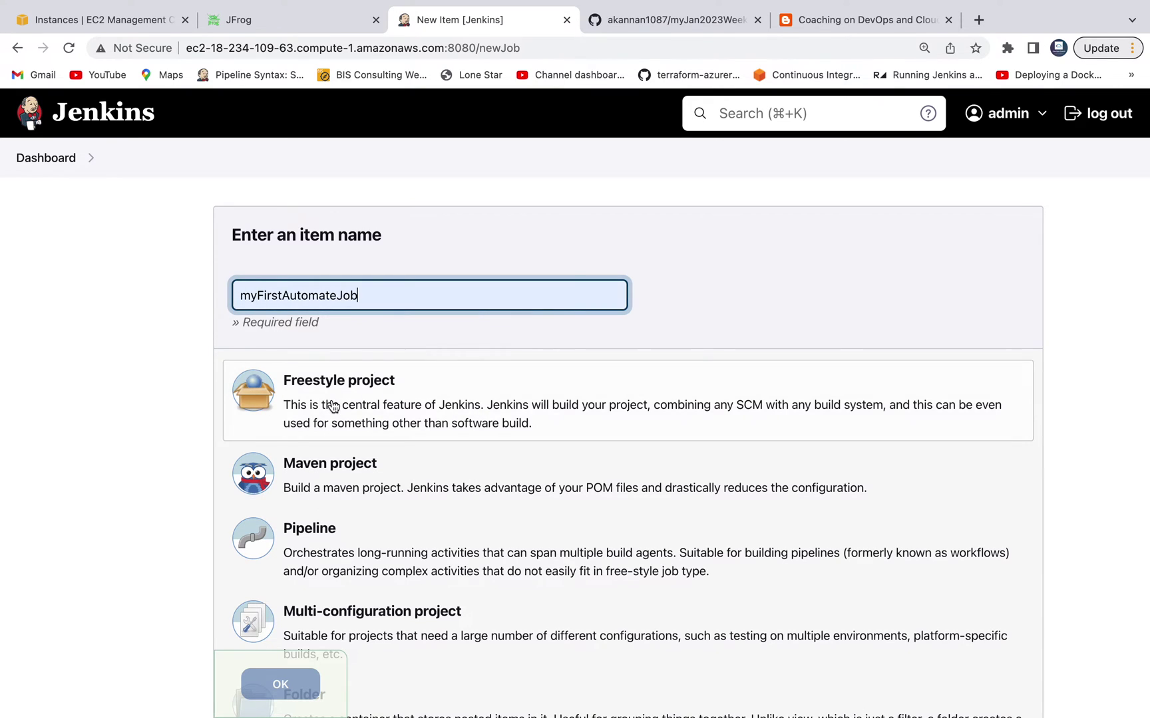
{"action": "left_click", "coordinate": [332, 406]}
{"action": "left_click", "coordinate": [293, 686]}
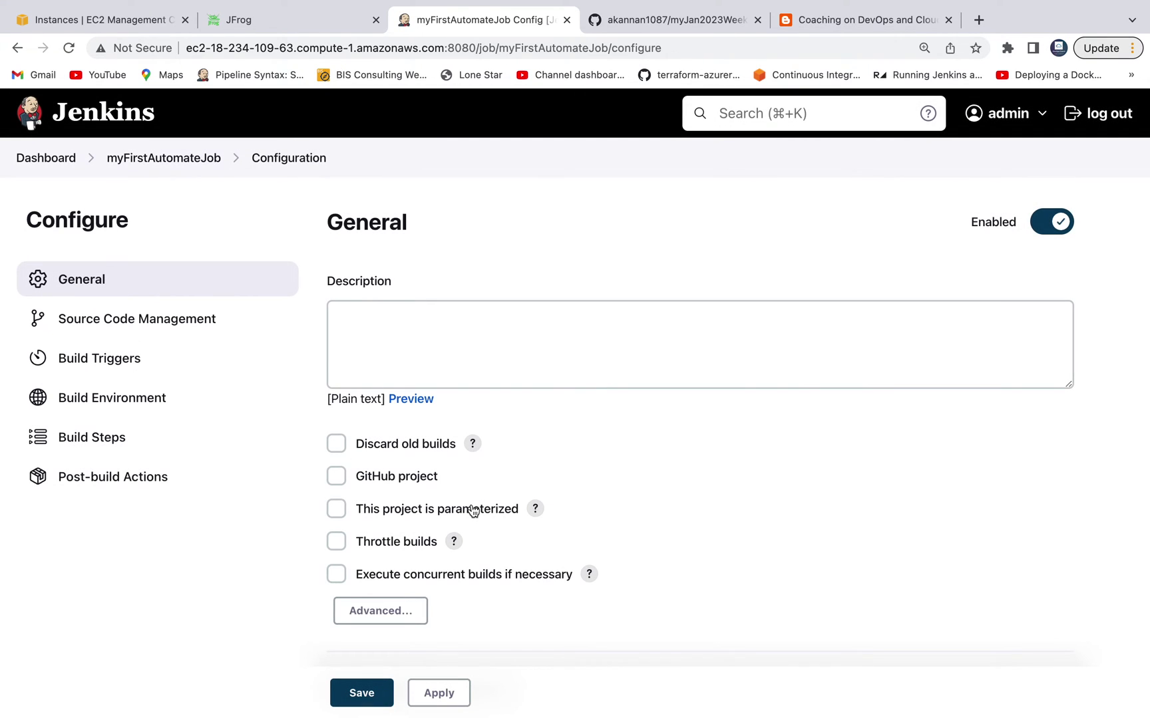
{"action": "scroll", "coordinate": [469, 510], "scroll_direction": "down", "scroll_amount": 3}
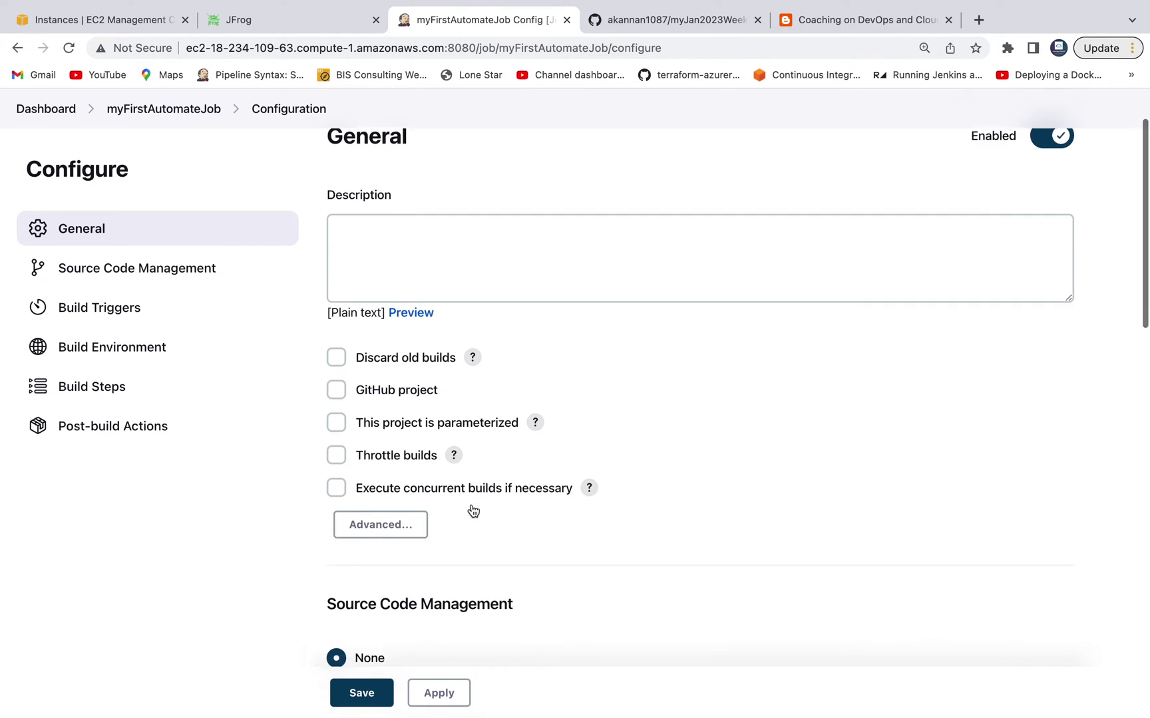
{"action": "left_click", "coordinate": [193, 279]}
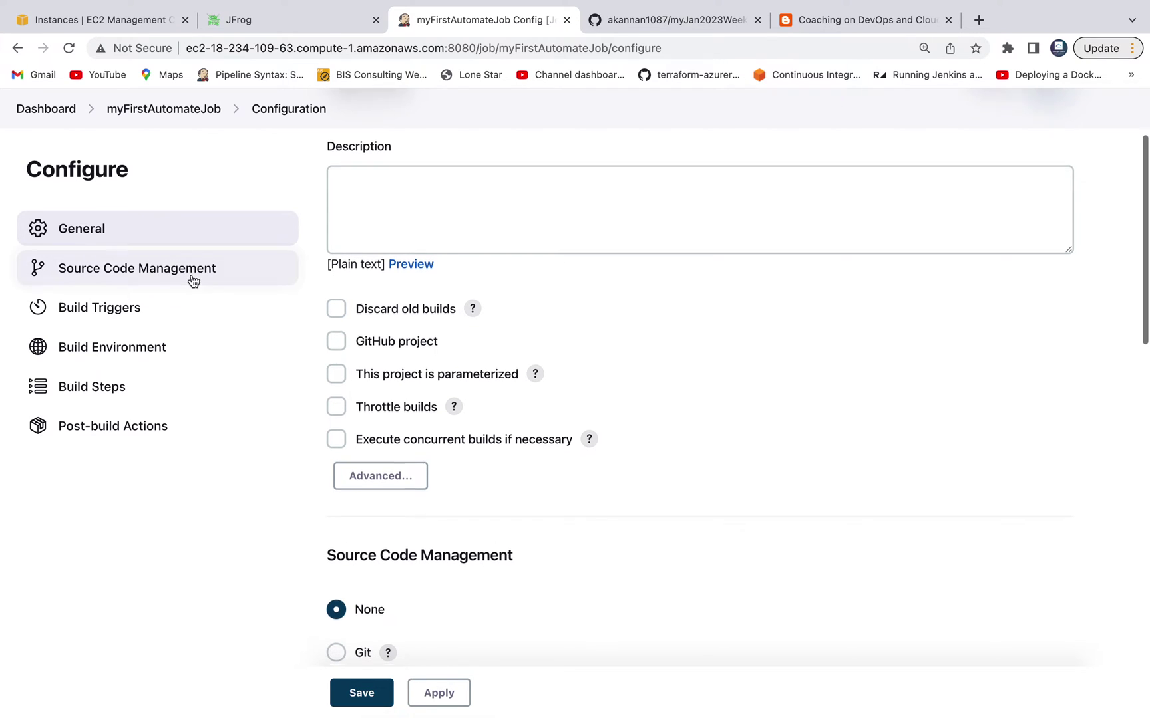
Step: Use Git as source control with the myJan2023WeekendRepo repository URL copied from GitHub
{"action": "left_click", "coordinate": [336, 258]}
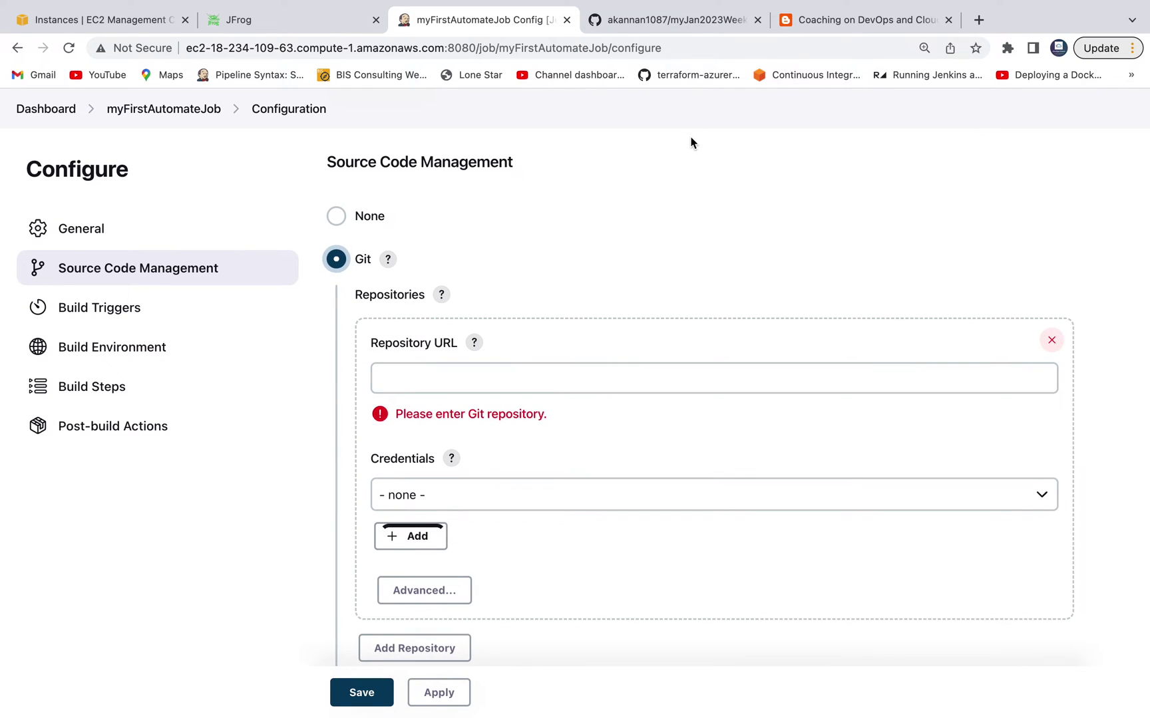
{"action": "left_click", "coordinate": [679, 21]}
{"action": "left_click", "coordinate": [555, 50]}
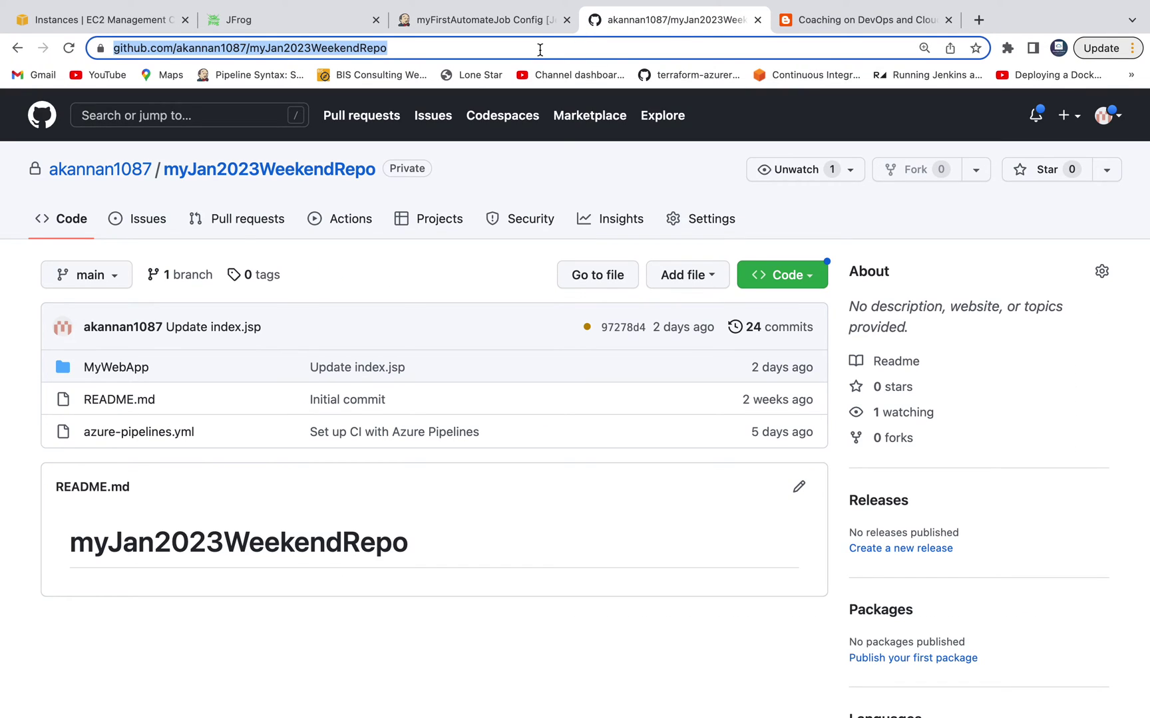
{"action": "key", "text": "ctrl+c"}
{"action": "left_click", "coordinate": [472, 21]}
{"action": "left_click", "coordinate": [531, 378]}
{"action": "key", "text": "ctrl+v"}
{"action": "scroll", "coordinate": [662, 330], "scroll_direction": "down", "scroll_amount": 3}
{"action": "left_click", "coordinate": [1005, 300]}
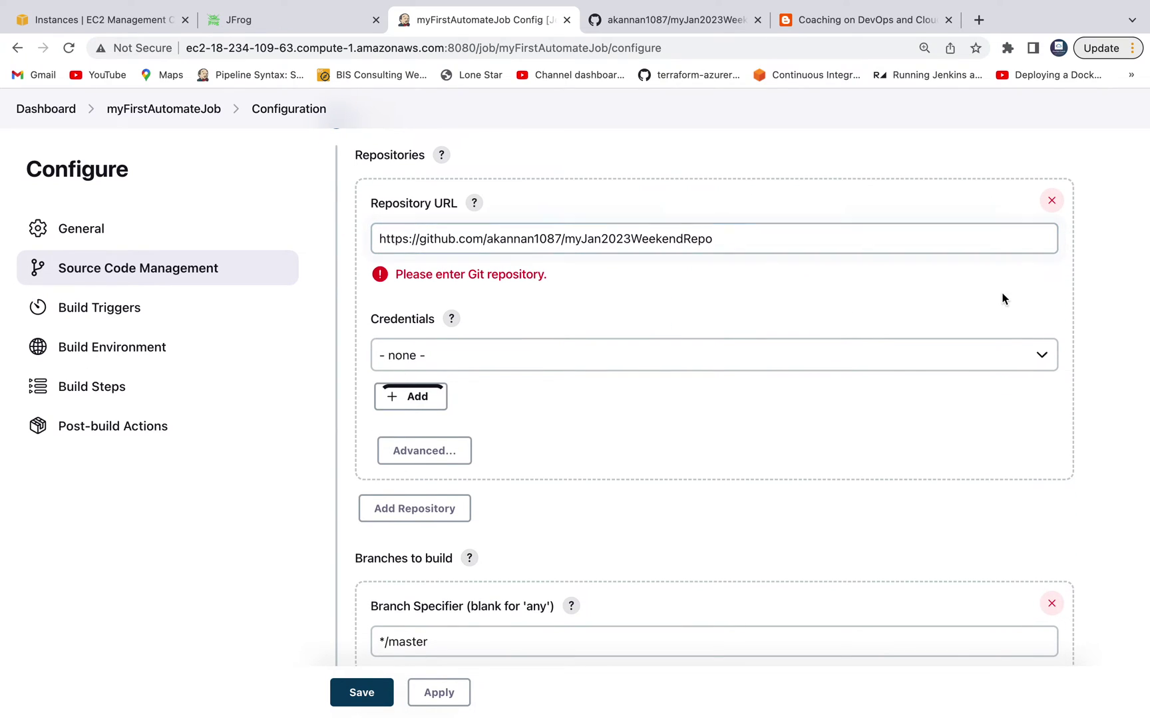
Step: Select the 'updated gh creds' credentials and change the branch specifier from */master to */main
{"action": "left_click", "coordinate": [949, 460]}
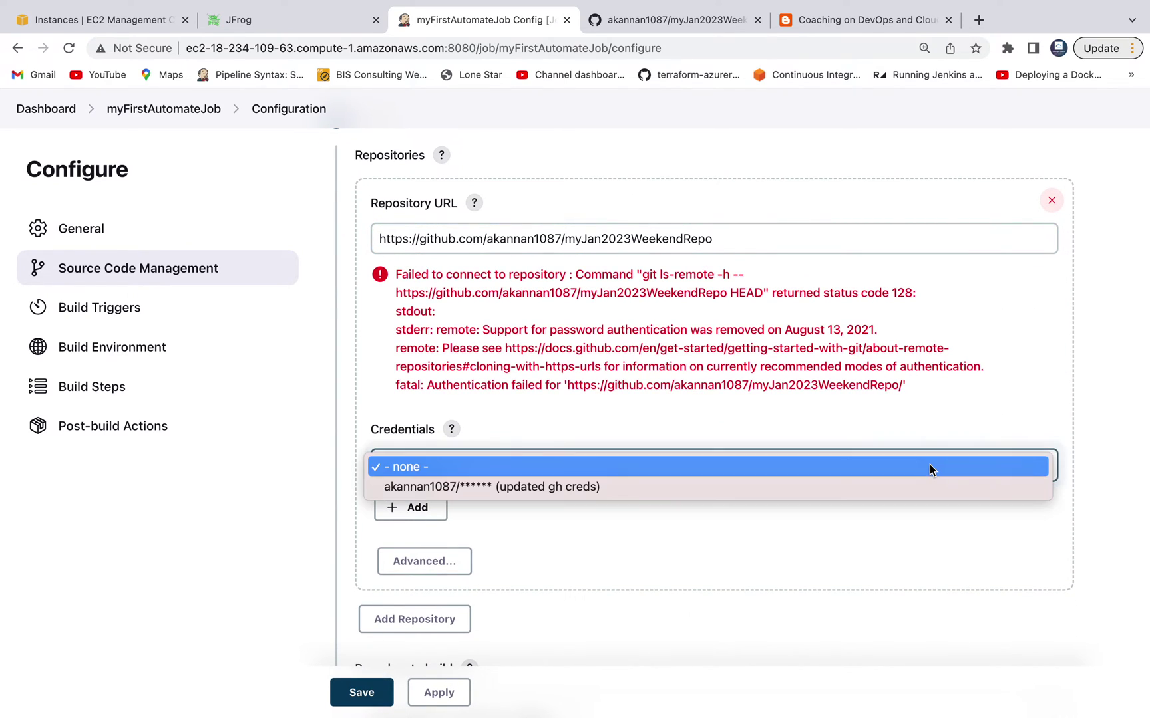
{"action": "left_click", "coordinate": [700, 485]}
{"action": "scroll", "coordinate": [748, 556], "scroll_direction": "down", "scroll_amount": 8}
{"action": "left_click", "coordinate": [407, 389]}
{"action": "double_click", "coordinate": [408, 389]}
{"action": "type", "text": "main"}
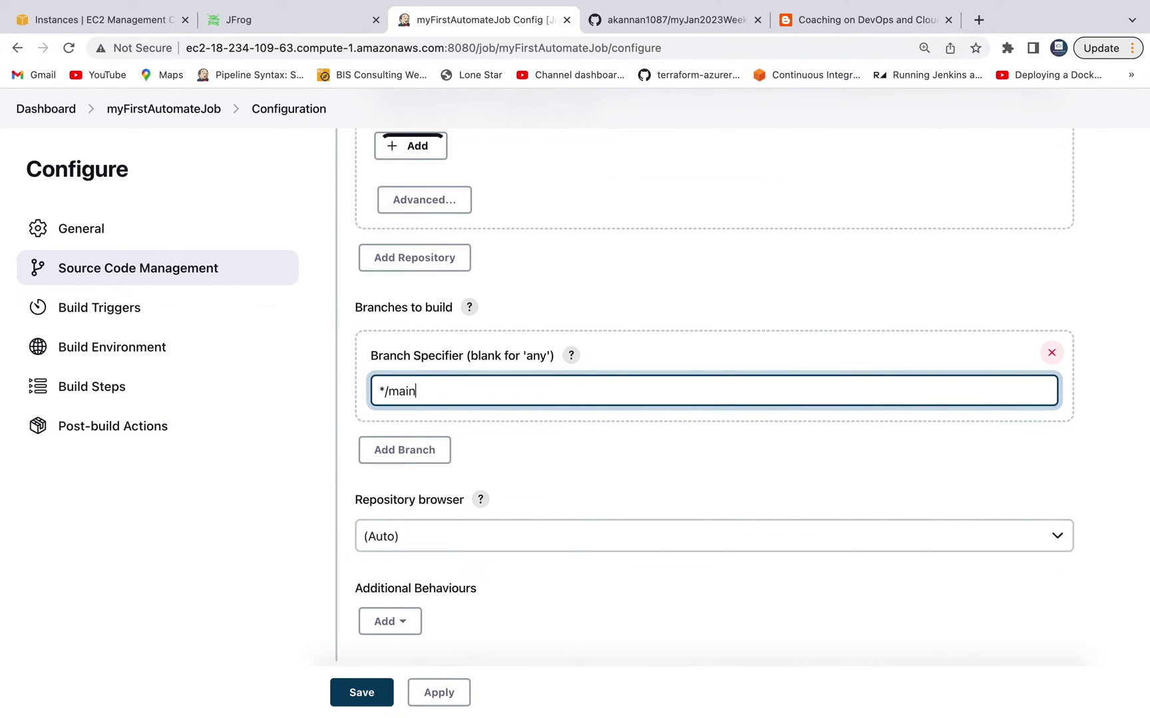
{"action": "left_click", "coordinate": [672, 20]}
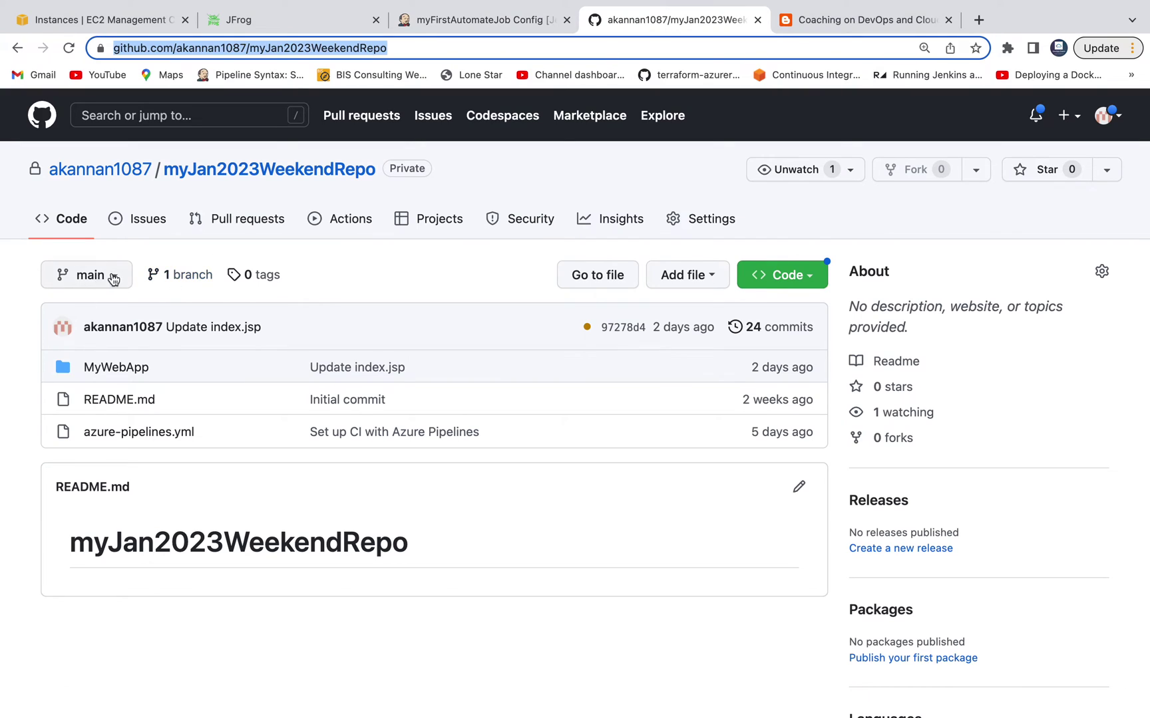
{"action": "left_click", "coordinate": [483, 23]}
{"action": "scroll", "coordinate": [608, 403], "scroll_direction": "down", "scroll_amount": 7}
{"action": "scroll", "coordinate": [610, 402], "scroll_direction": "down", "scroll_amount": 5}
{"action": "scroll", "coordinate": [610, 402], "scroll_direction": "down", "scroll_amount": 1}
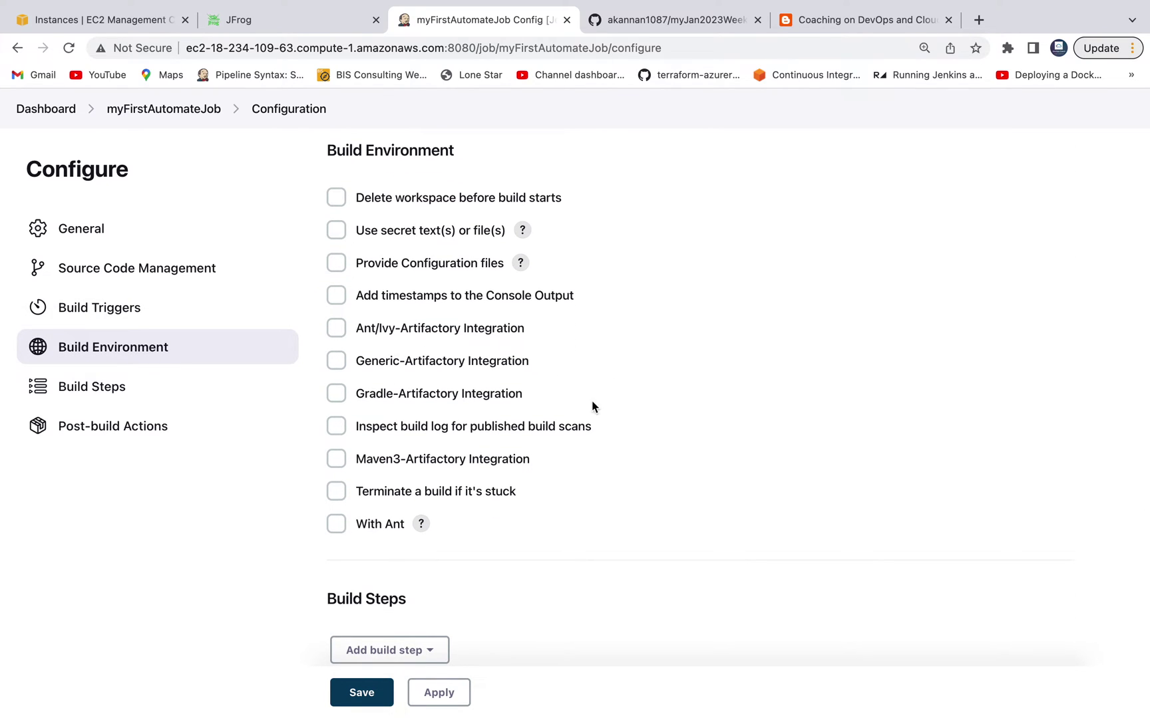
Step: Enable Maven3-Artifactory Integration and refresh repositories so releases and snapshots target example-repo-local
{"action": "left_click", "coordinate": [336, 458]}
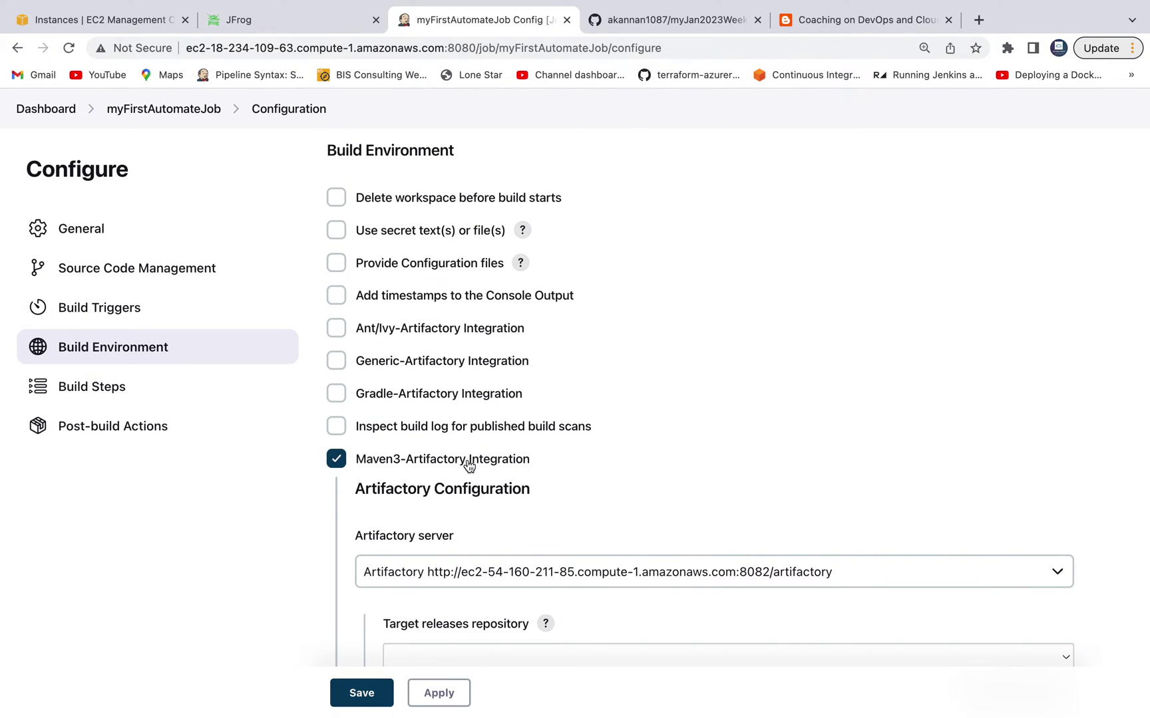
{"action": "scroll", "coordinate": [662, 230], "scroll_direction": "down", "scroll_amount": 2}
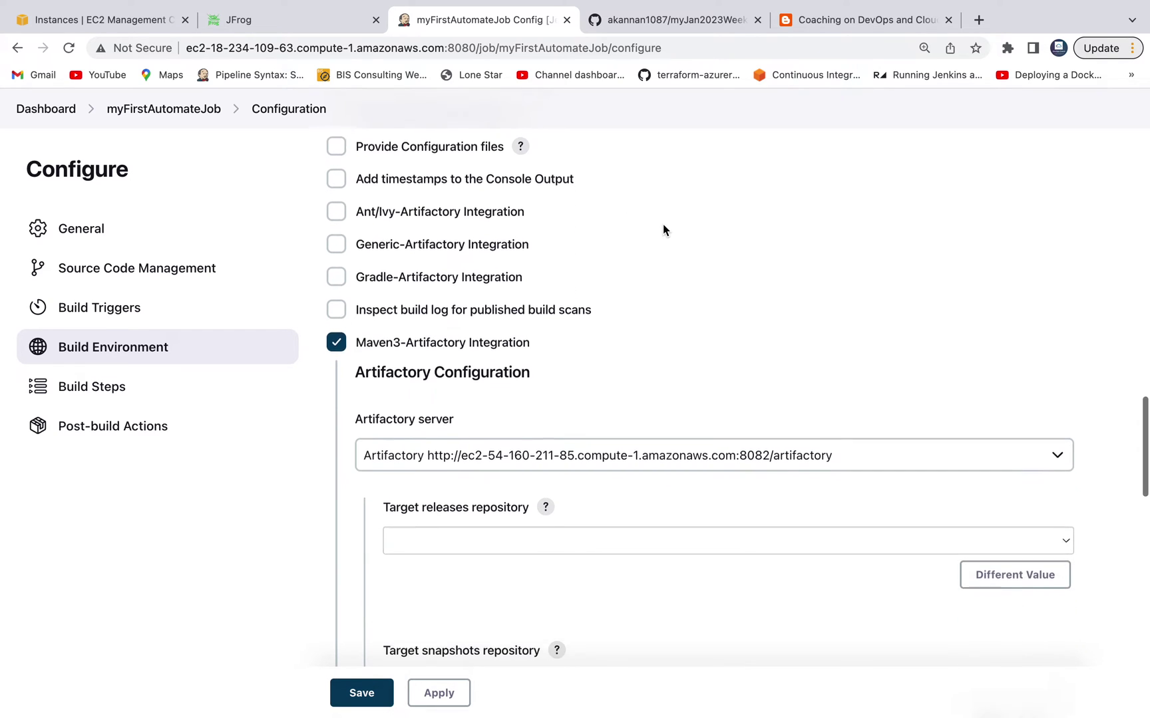
{"action": "scroll", "coordinate": [662, 225], "scroll_direction": "down", "scroll_amount": 2}
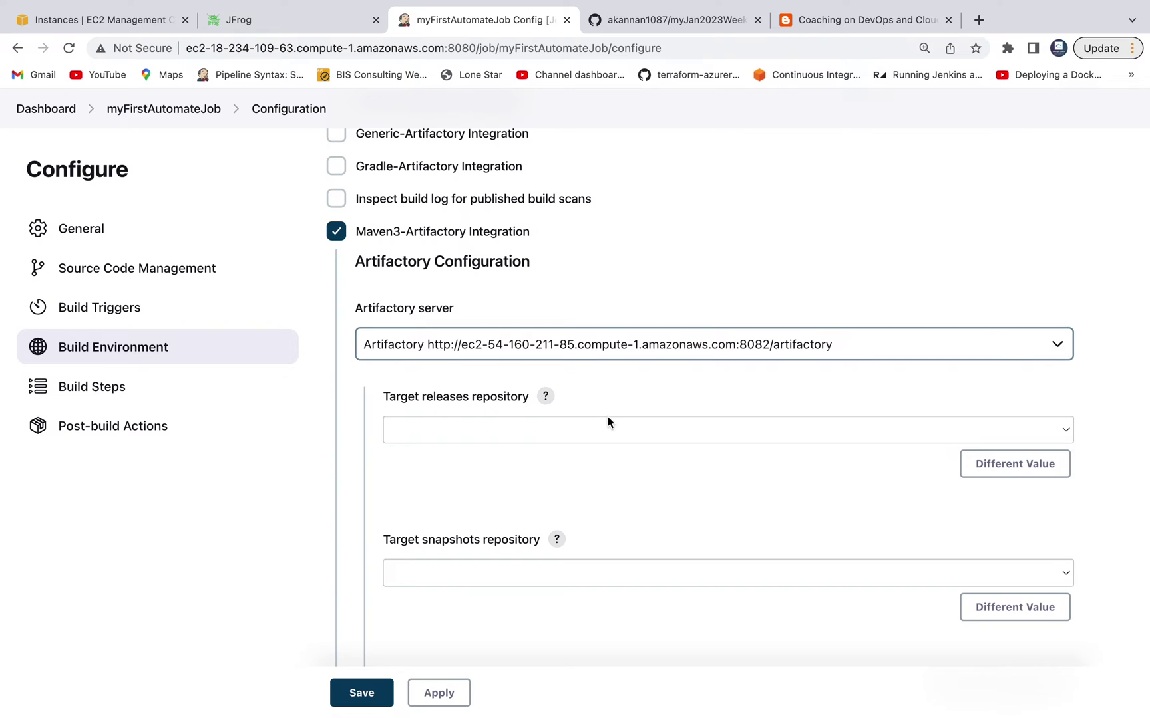
{"action": "scroll", "coordinate": [608, 417], "scroll_direction": "down", "scroll_amount": 4}
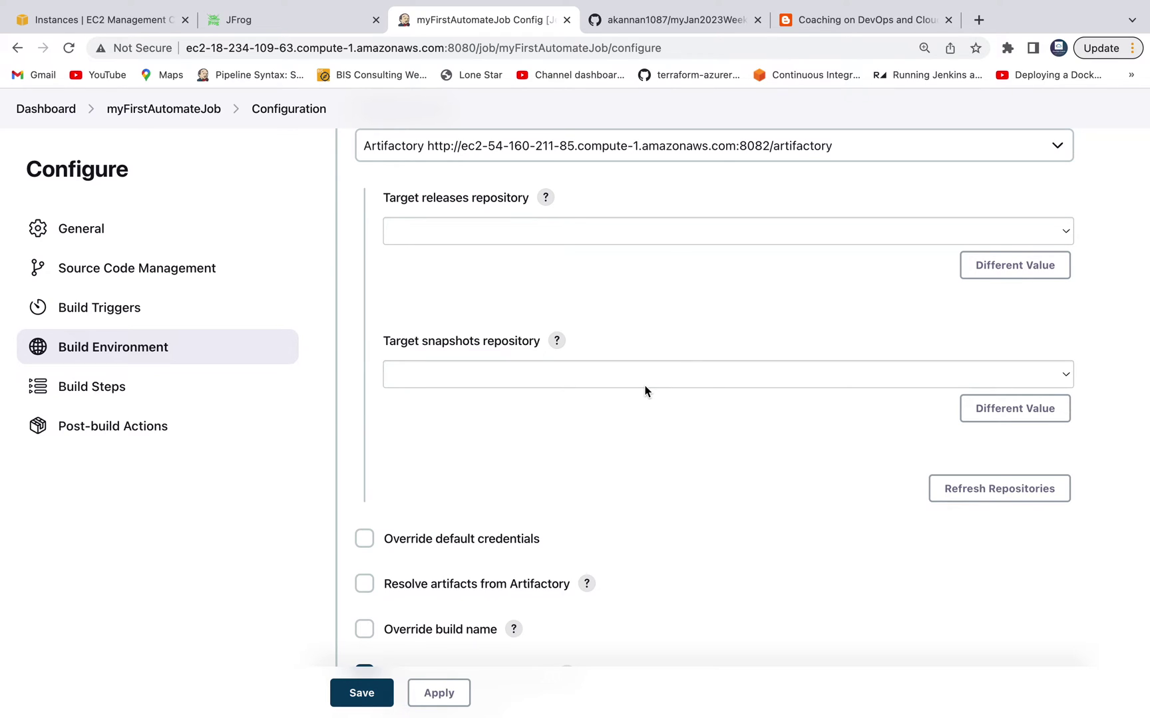
{"action": "scroll", "coordinate": [644, 391], "scroll_direction": "down", "scroll_amount": 1}
{"action": "left_click", "coordinate": [957, 445]}
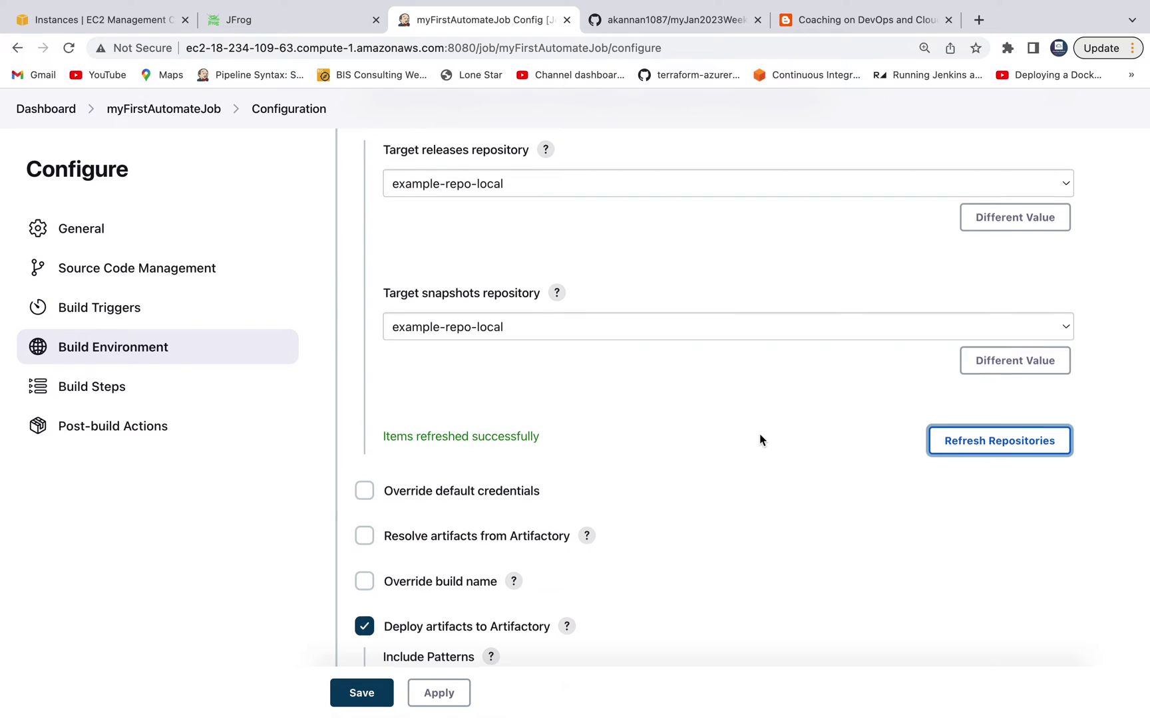
{"action": "scroll", "coordinate": [605, 305], "scroll_direction": "up", "scroll_amount": 1}
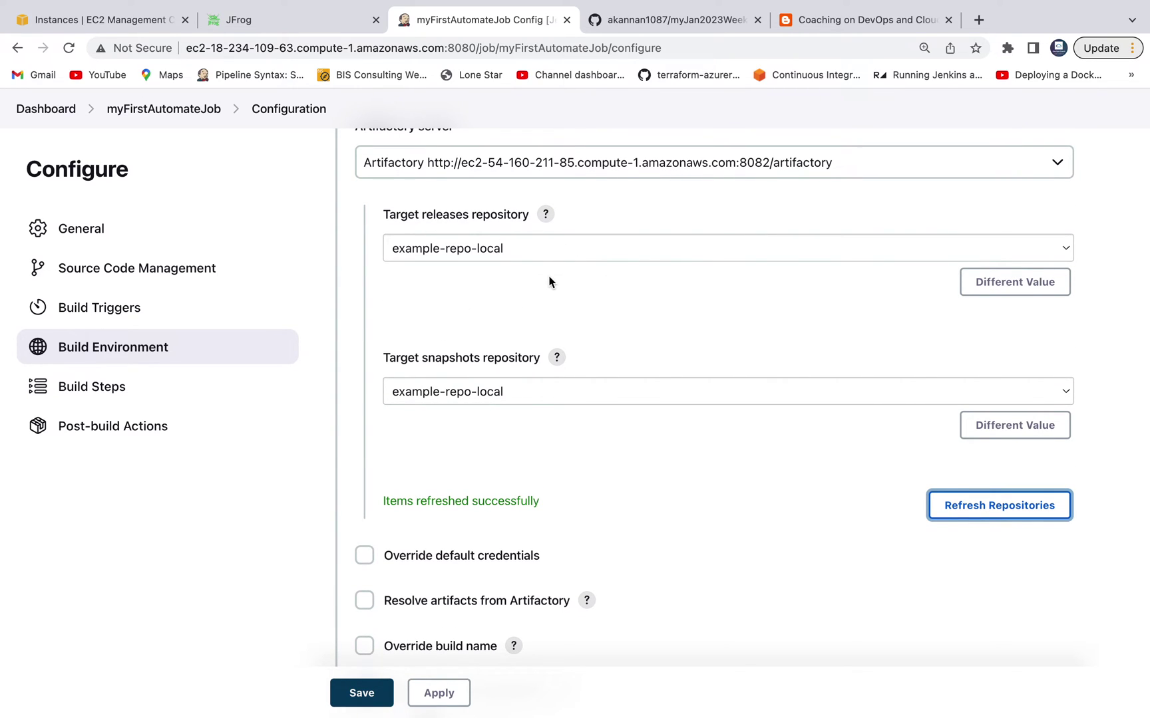
{"action": "left_click", "coordinate": [310, 22]}
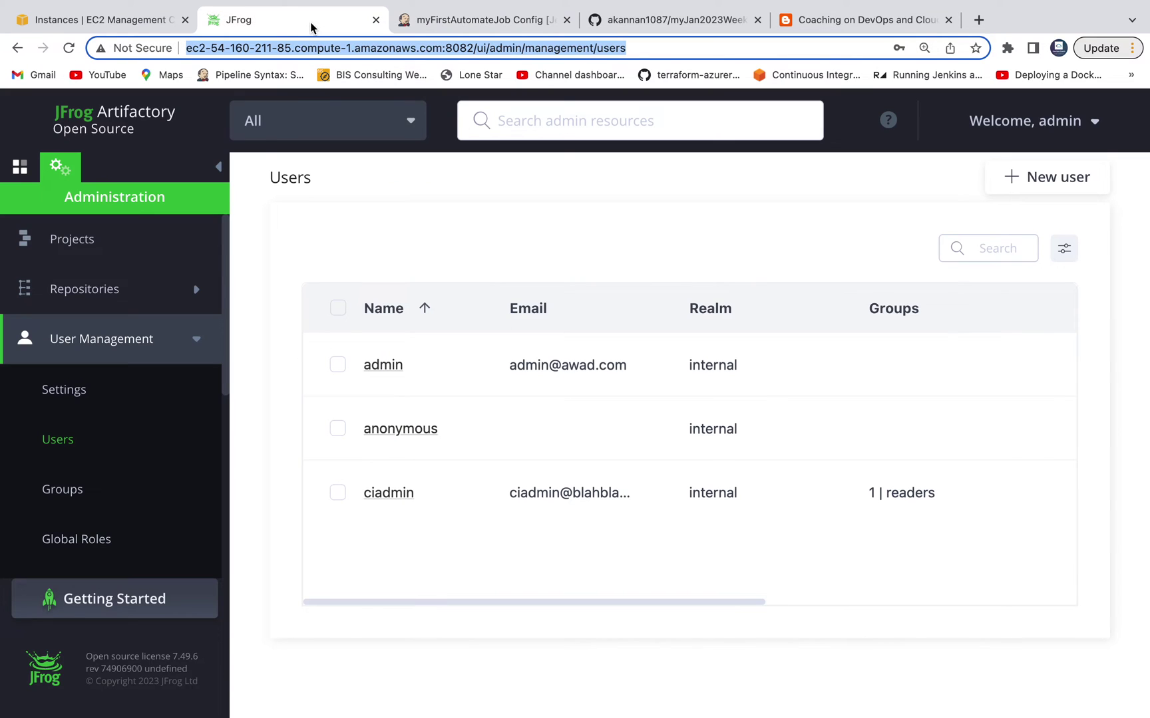
{"action": "left_click", "coordinate": [105, 296]}
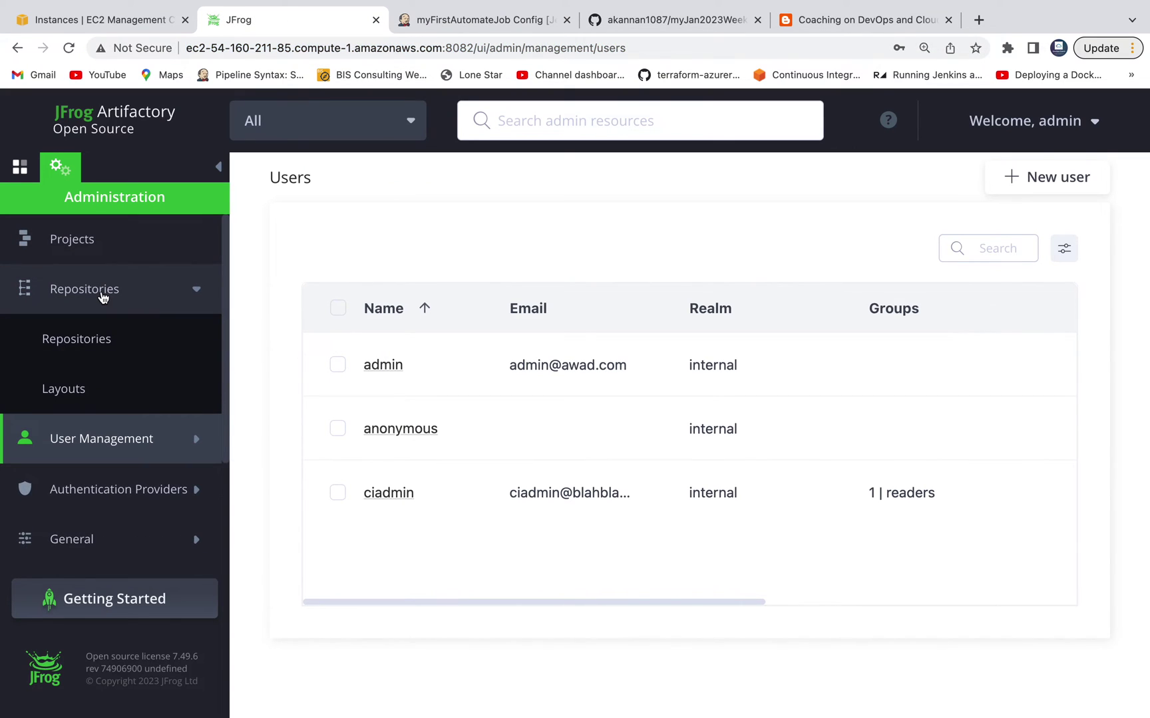
{"action": "left_click", "coordinate": [81, 341]}
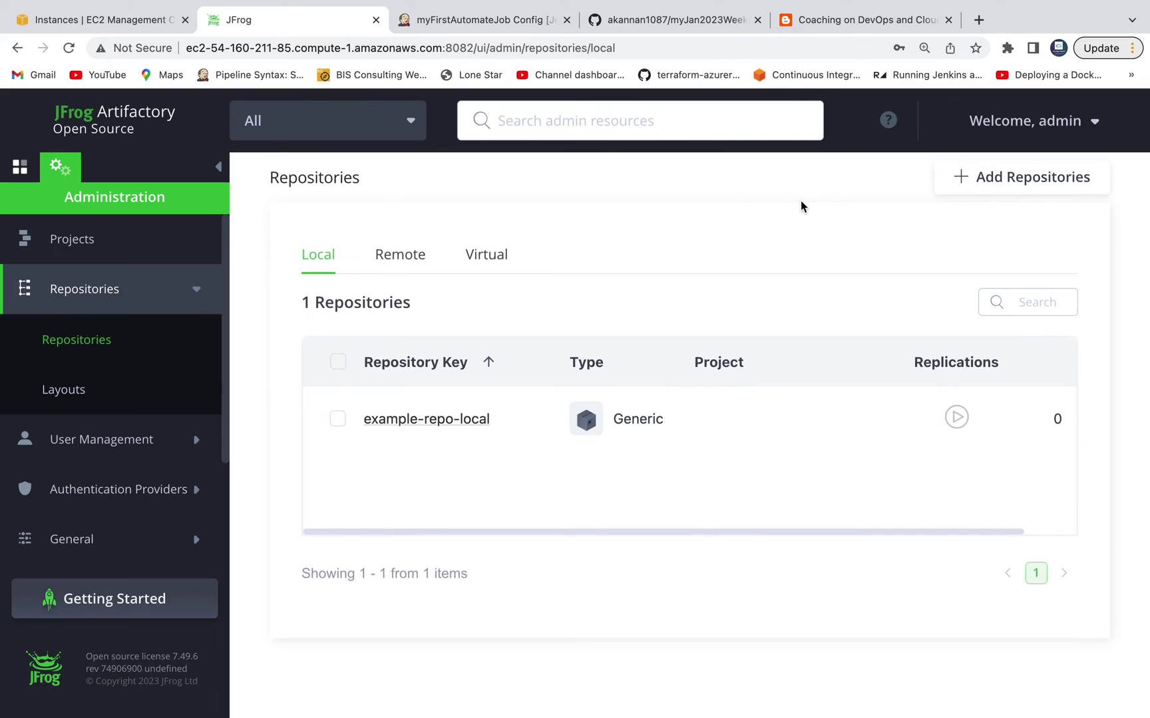
{"action": "left_click", "coordinate": [1050, 185]}
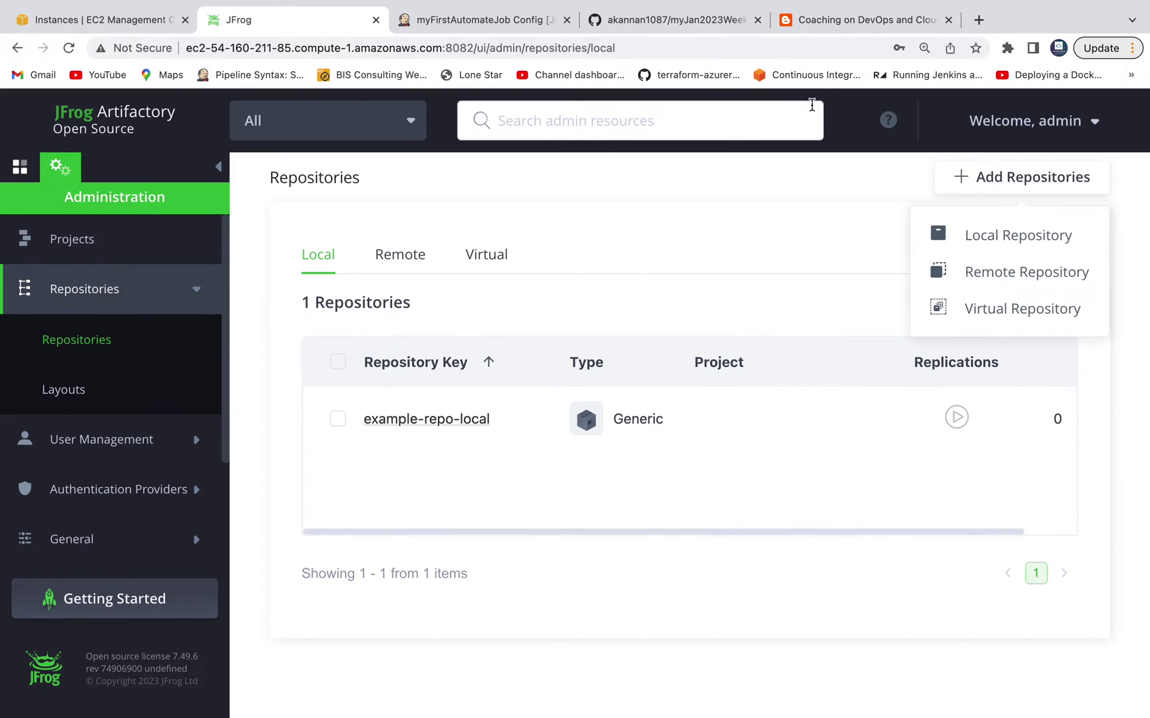
{"action": "left_click", "coordinate": [519, 23]}
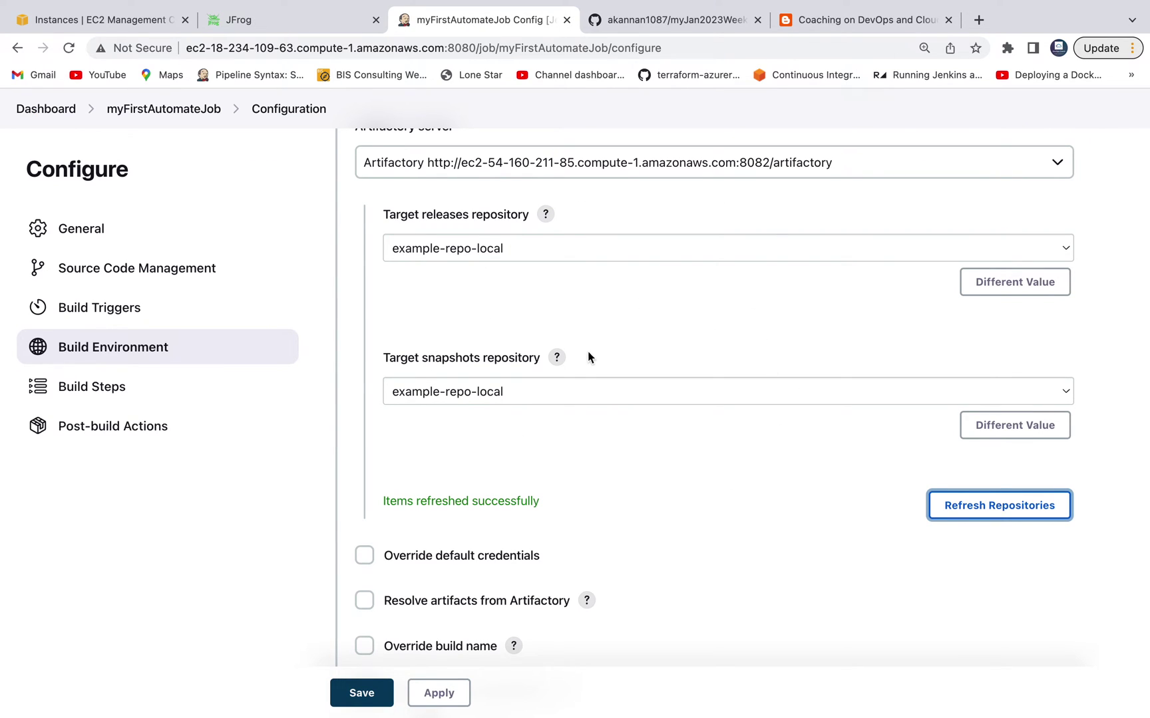
{"action": "left_click", "coordinate": [293, 20]}
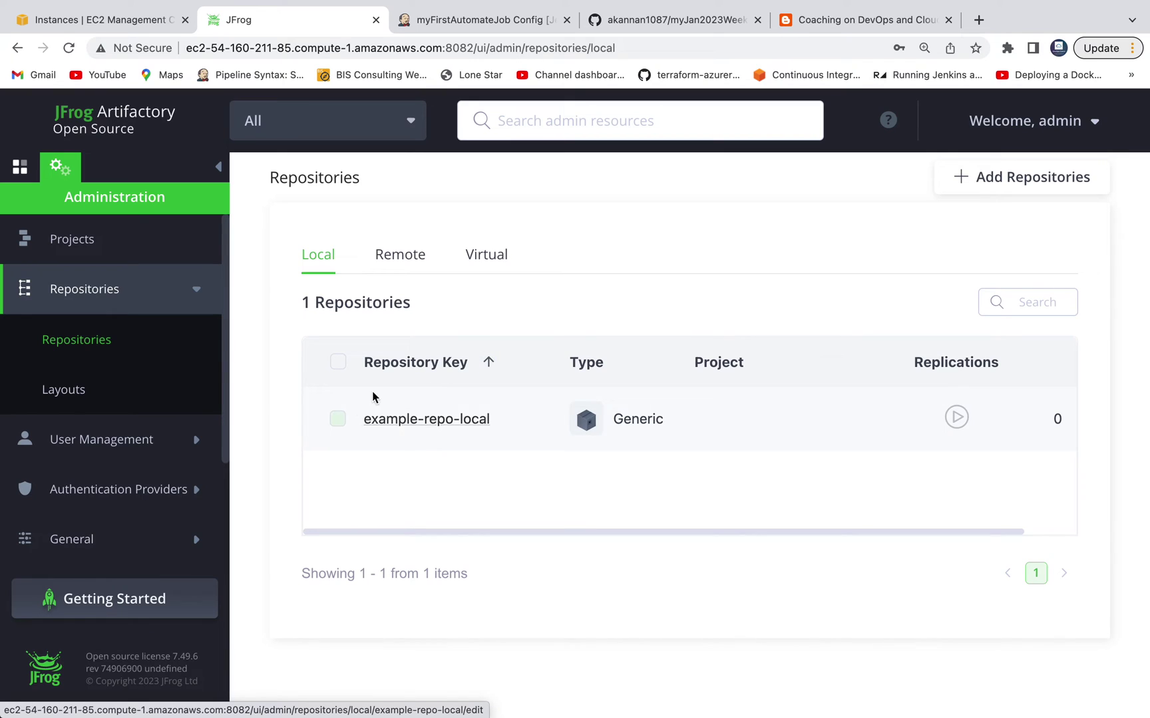
{"action": "left_click", "coordinate": [481, 22]}
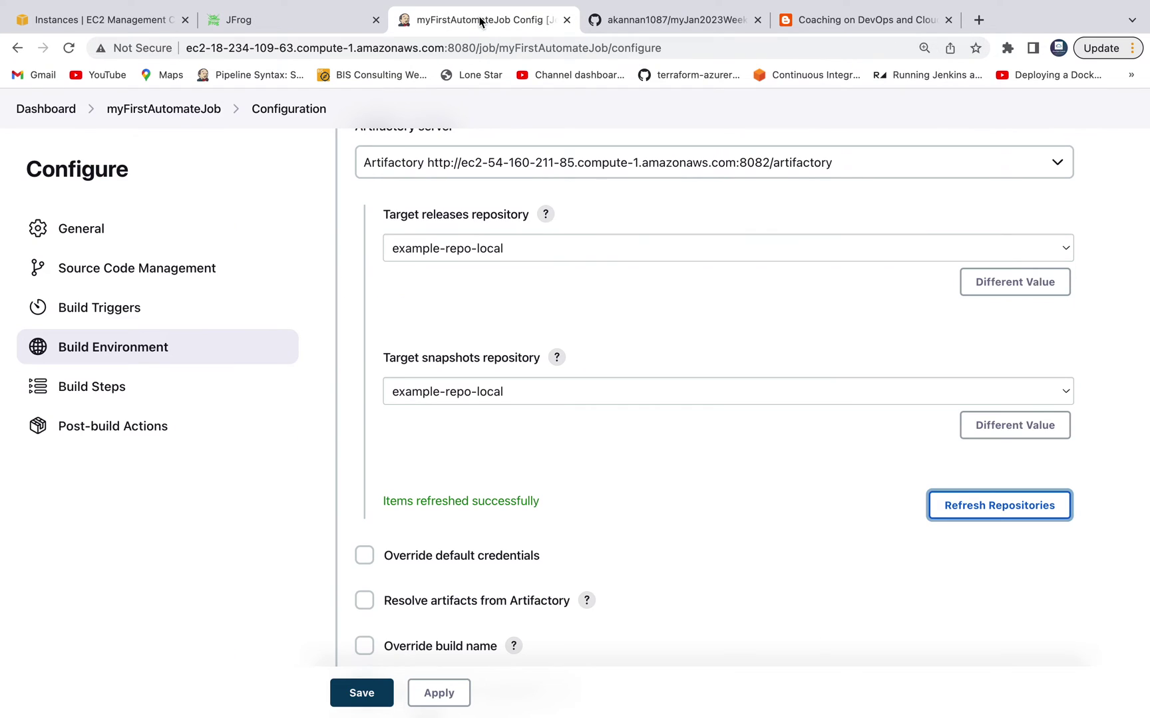
Step: Scroll to the Build Steps section and show the available build step types
{"action": "scroll", "coordinate": [797, 416], "scroll_direction": "up", "scroll_amount": 1}
{"action": "scroll", "coordinate": [796, 415], "scroll_direction": "down", "scroll_amount": 4}
{"action": "scroll", "coordinate": [796, 412], "scroll_direction": "down", "scroll_amount": 10}
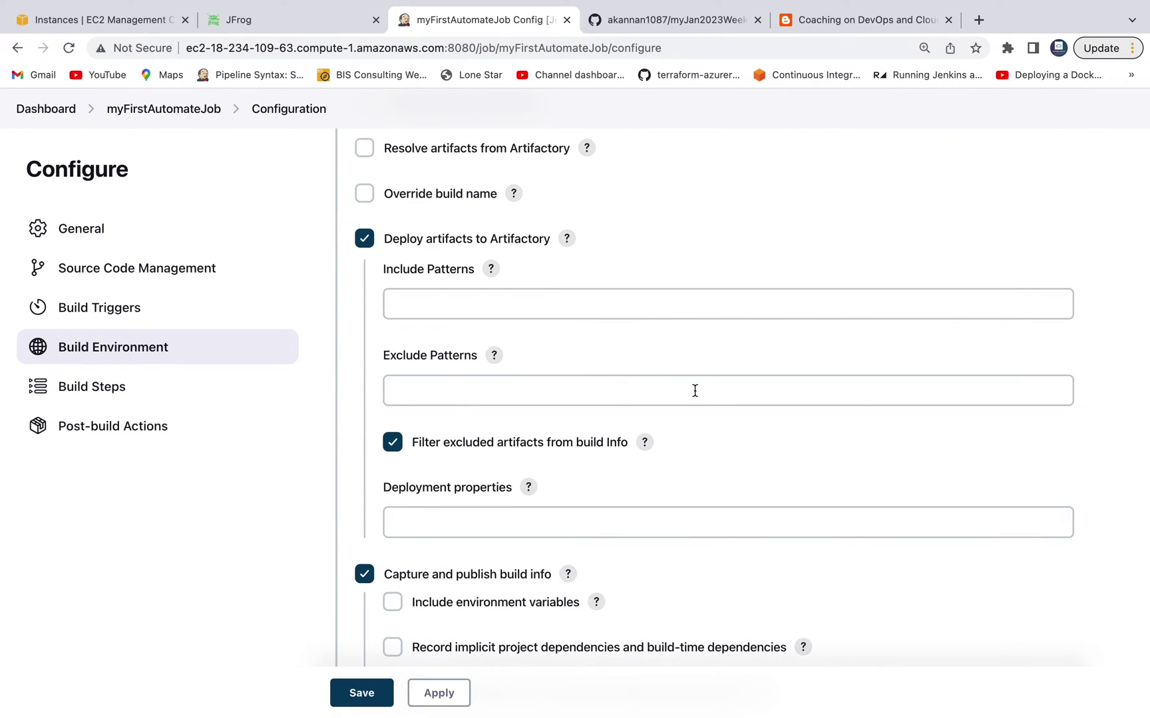
{"action": "scroll", "coordinate": [694, 393], "scroll_direction": "down", "scroll_amount": 7}
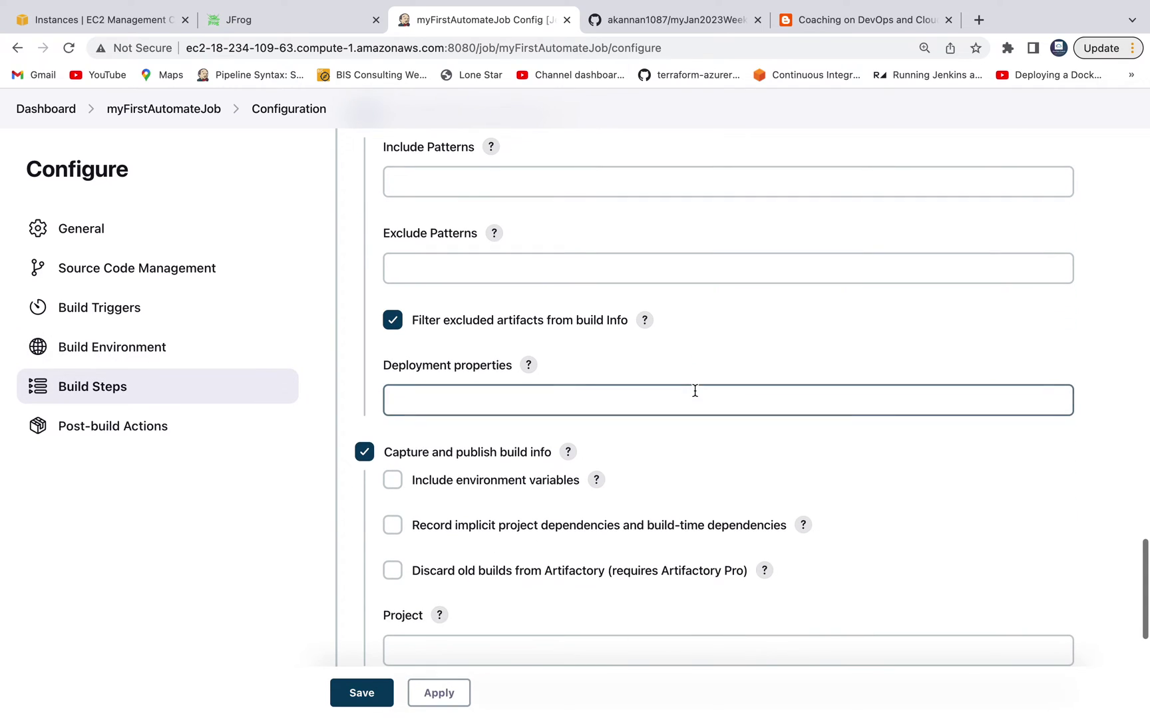
{"action": "scroll", "coordinate": [694, 396], "scroll_direction": "down", "scroll_amount": 11}
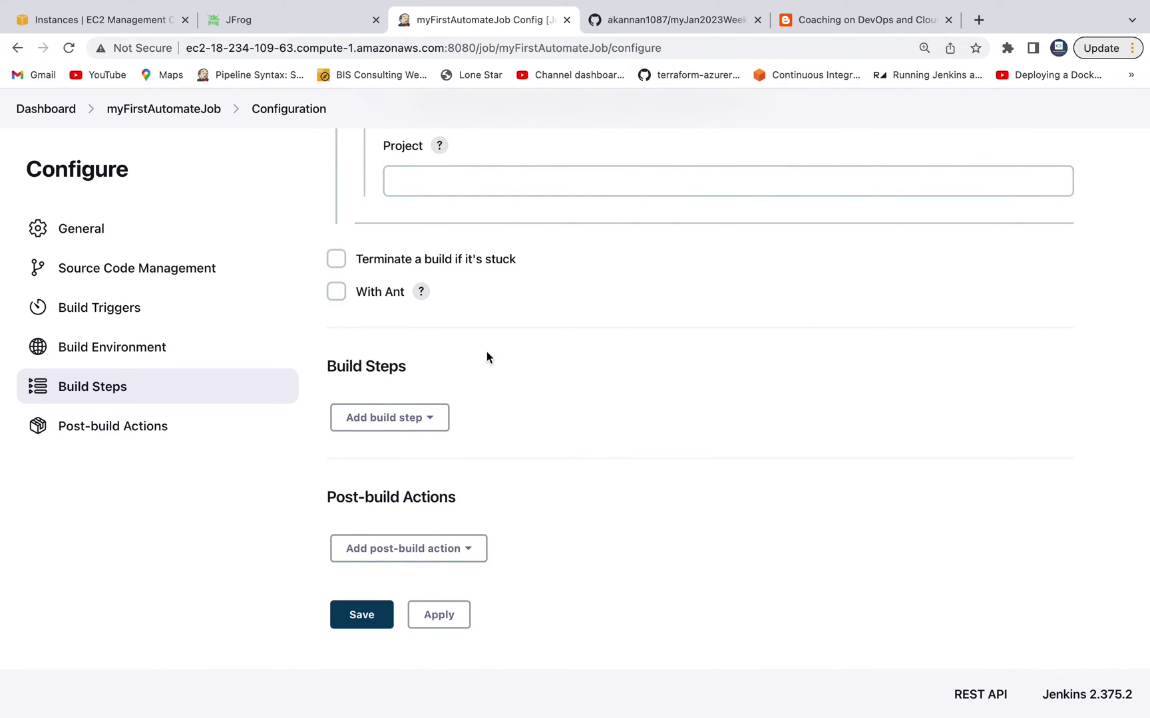
{"action": "left_click", "coordinate": [438, 422]}
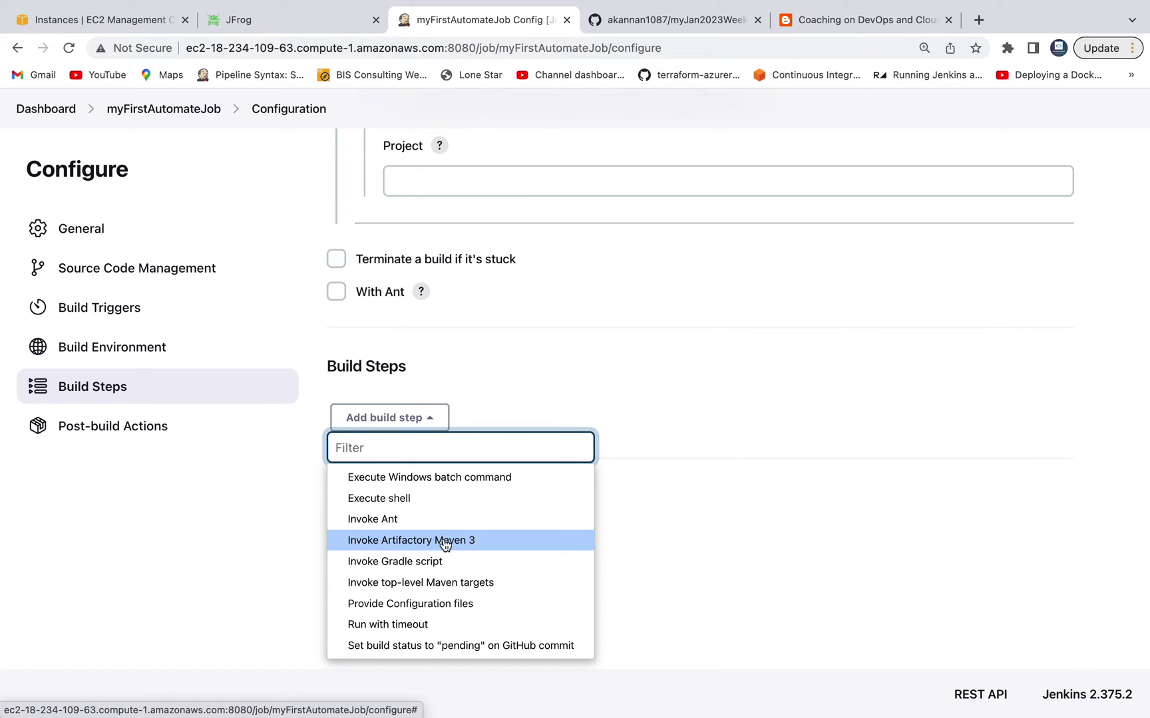
Step: Add an Invoke Artifactory Maven 3 build step with Maven version Maven3
{"action": "left_click", "coordinate": [445, 543]}
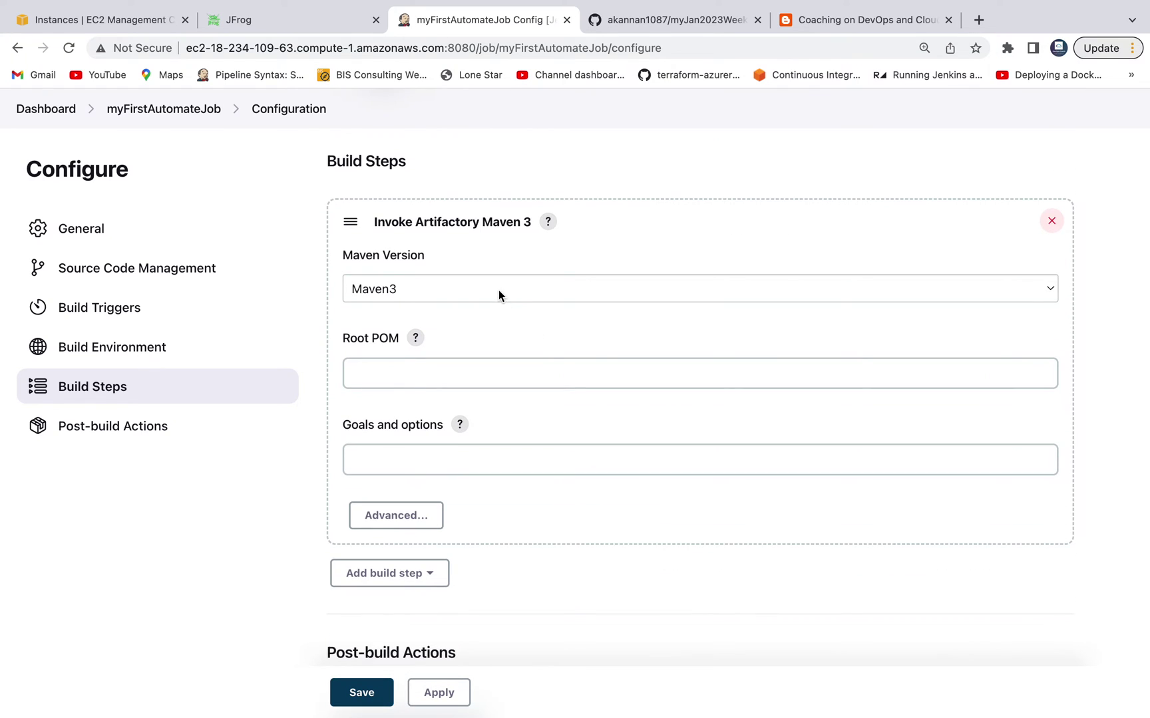
{"action": "left_click", "coordinate": [499, 291]}
{"action": "left_click", "coordinate": [462, 372]}
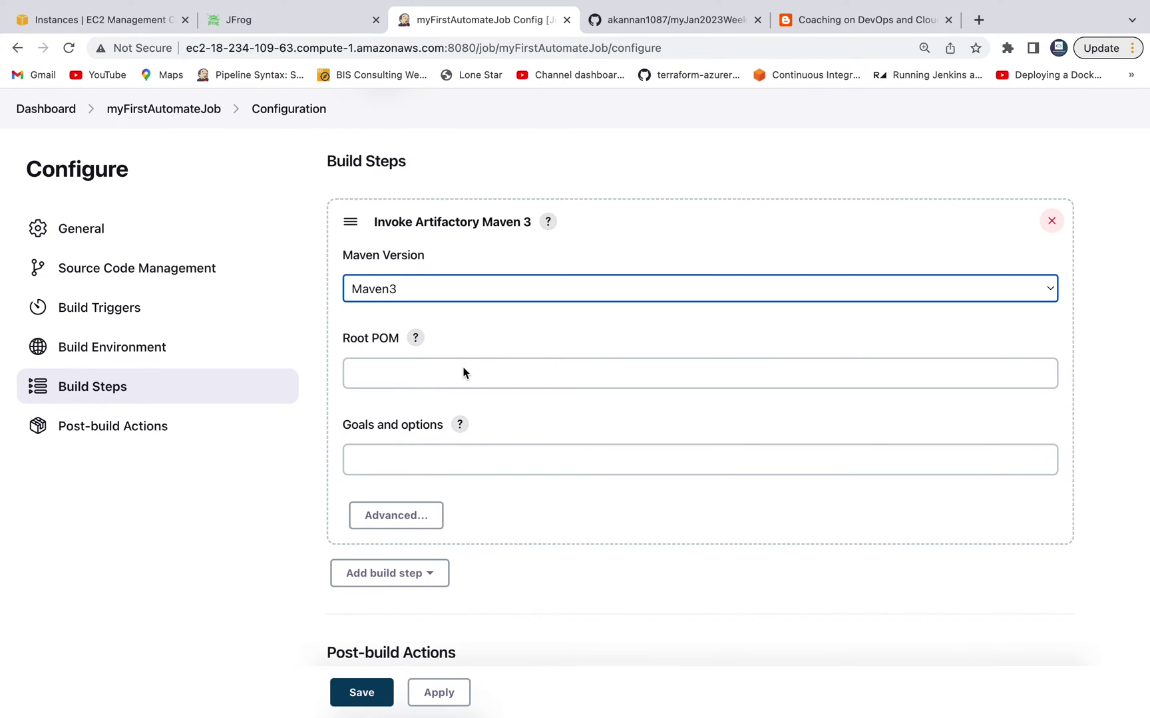
{"action": "left_click", "coordinate": [457, 369]}
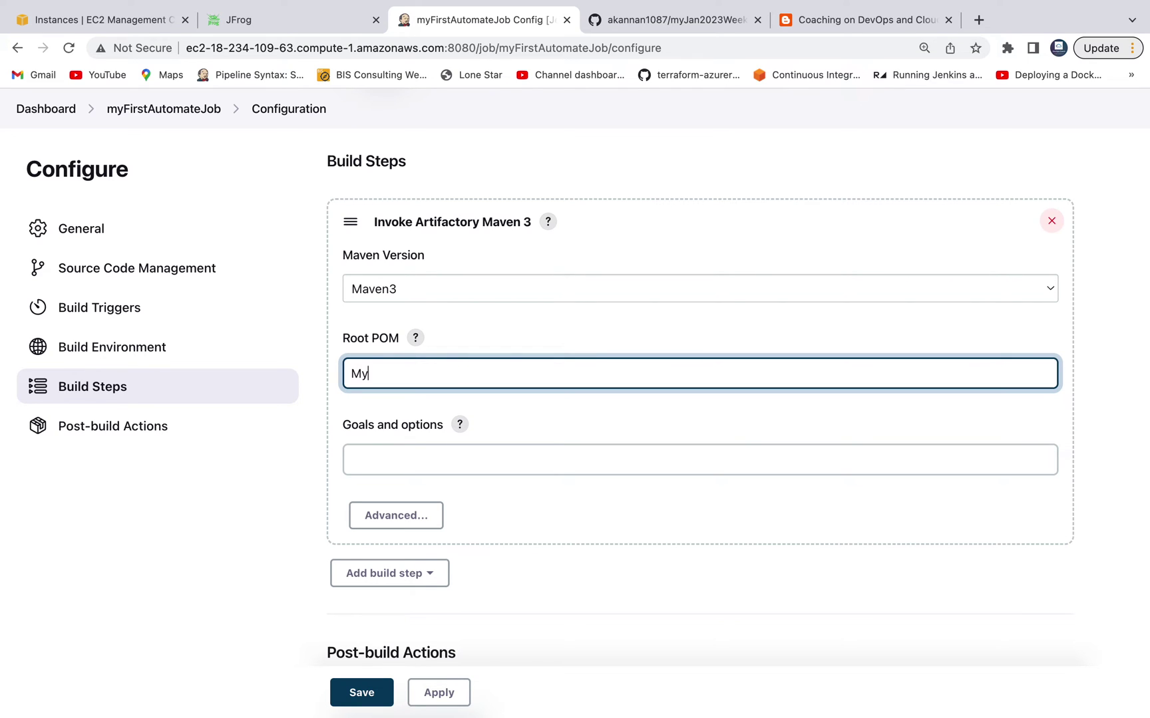
{"action": "left_click", "coordinate": [736, 6]}
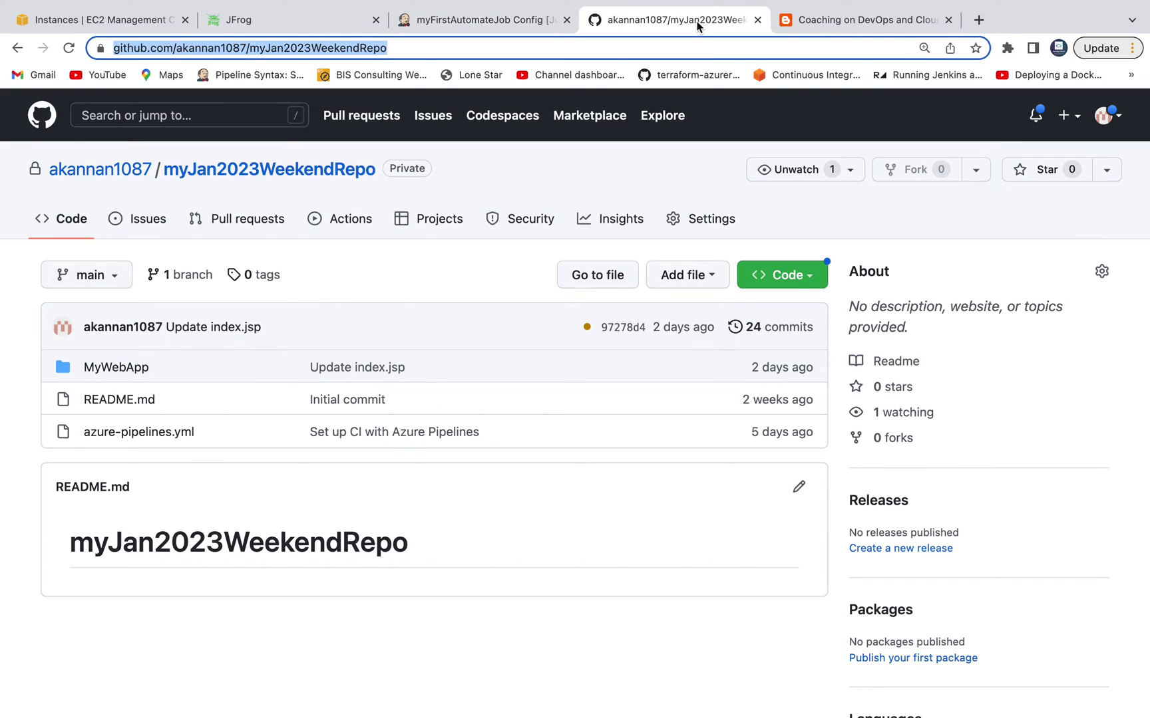
Step: Open the MyWebApp folder in the GitHub repo and take its name for Root POM MyWebApp/pom.xml
{"action": "left_click", "coordinate": [117, 369]}
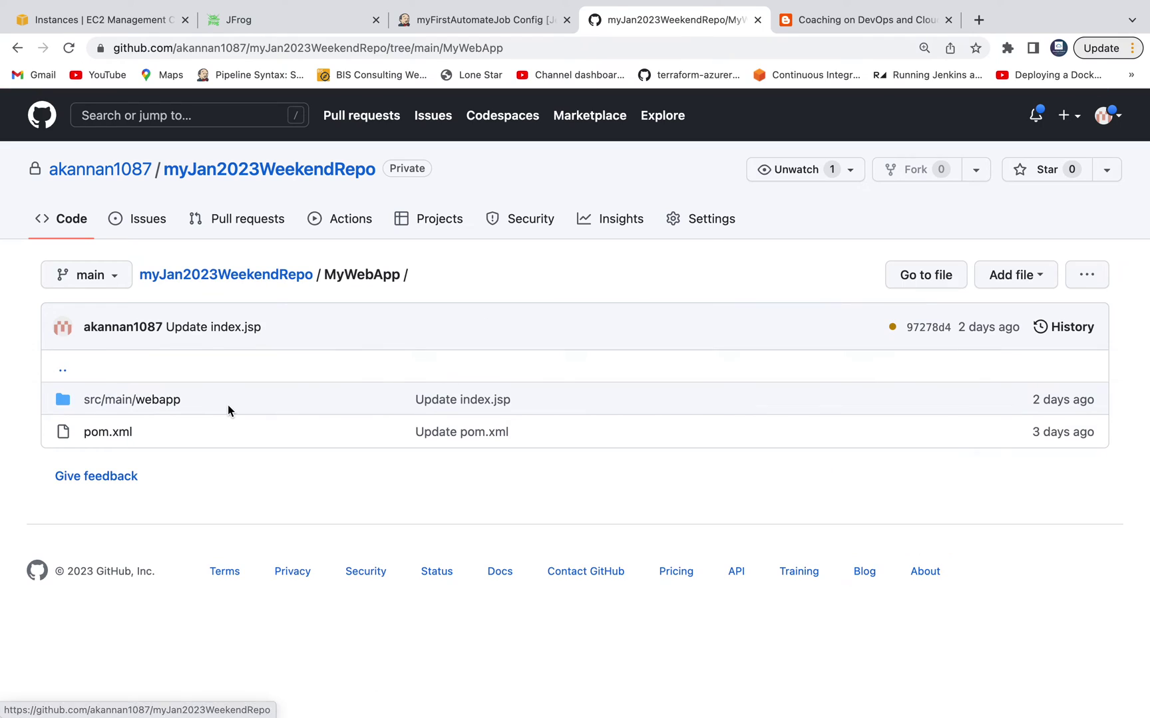
{"action": "double_click", "coordinate": [334, 276]}
{"action": "left_click", "coordinate": [513, 28]}
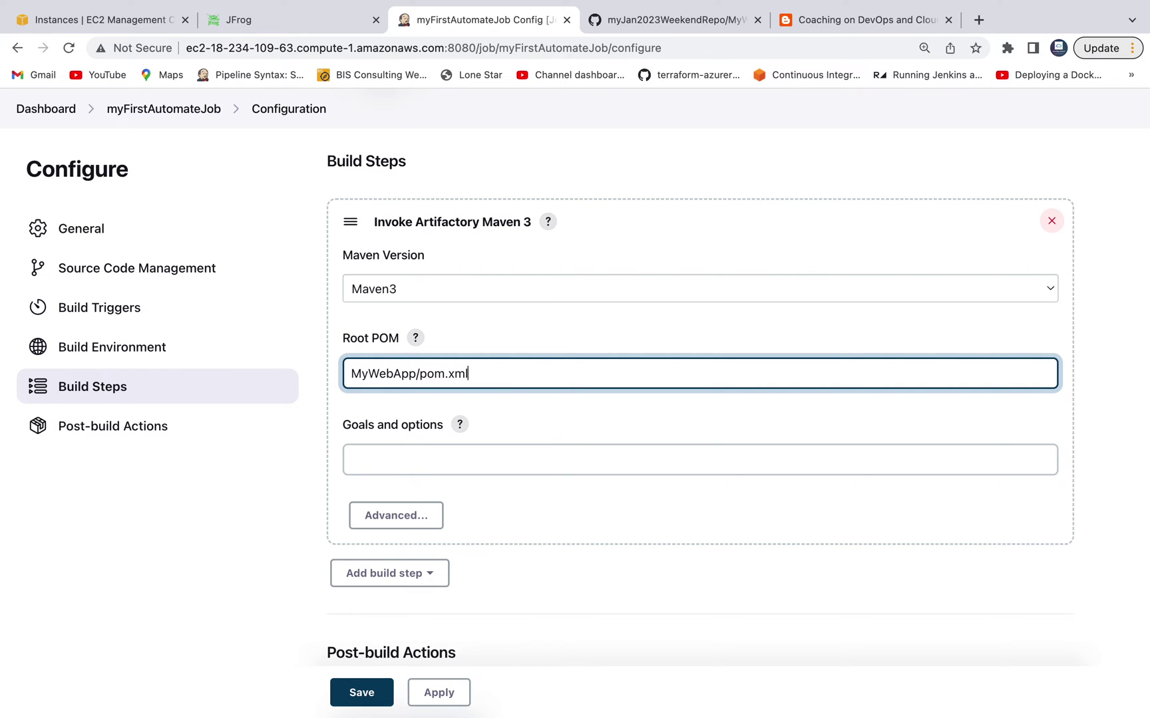
Step: Set the Maven goals and options to 'clean install' and apply the job configuration
{"action": "left_click", "coordinate": [551, 464]}
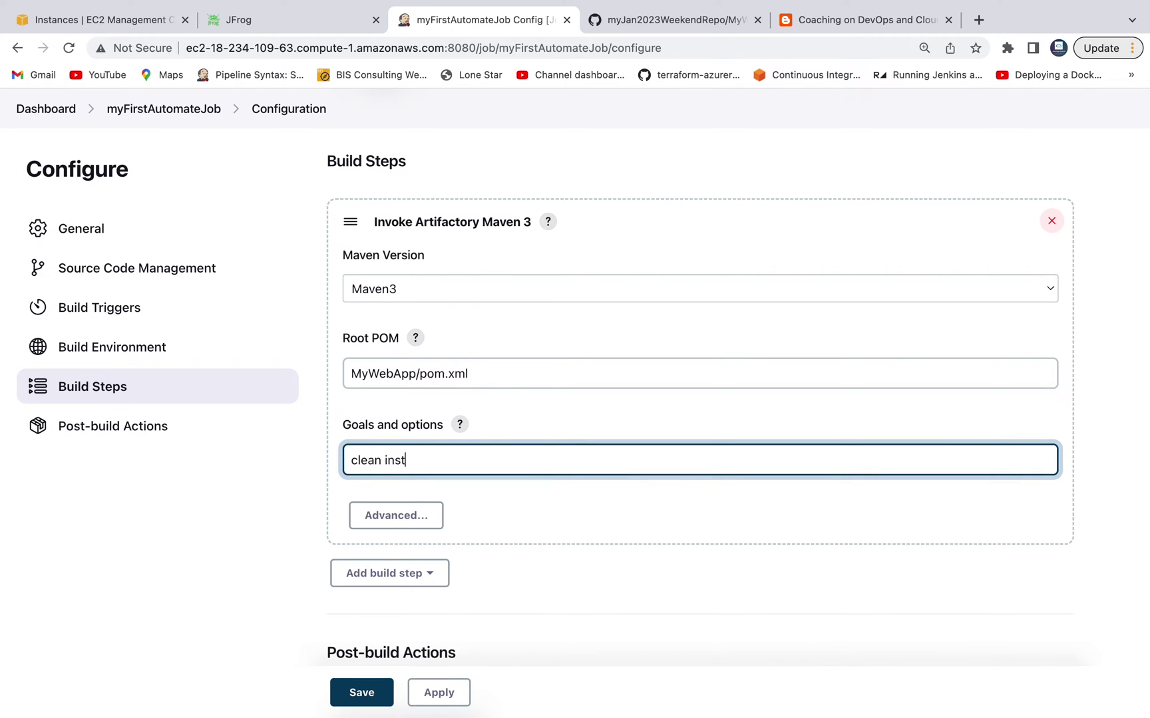
{"action": "left_click", "coordinate": [671, 509]}
{"action": "scroll", "coordinate": [672, 509], "scroll_direction": "down", "scroll_amount": 3}
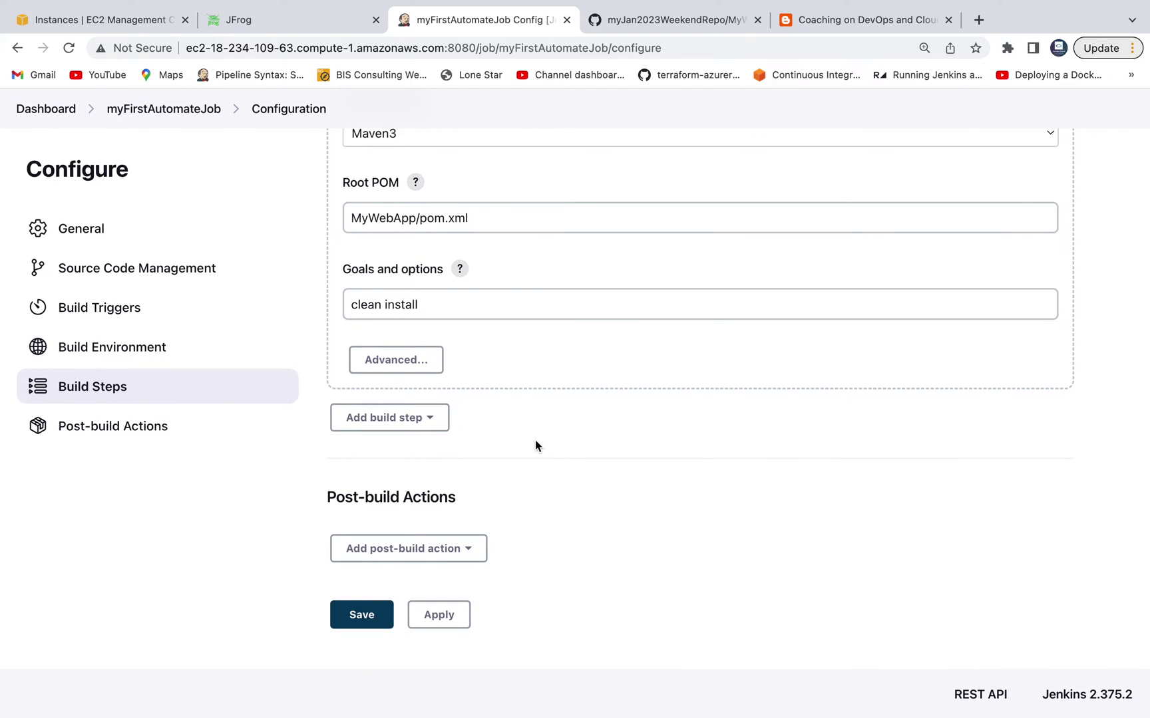
{"action": "left_click", "coordinate": [542, 292]}
{"action": "left_click", "coordinate": [581, 371]}
{"action": "left_click", "coordinate": [467, 553]}
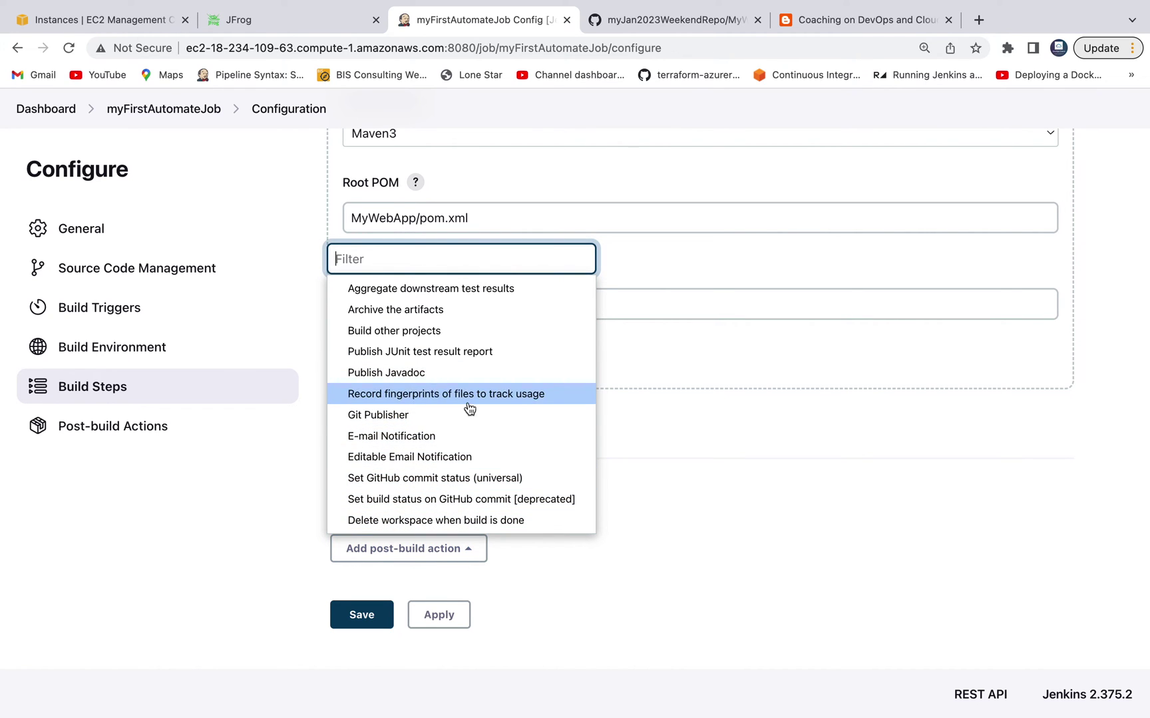
{"action": "left_click", "coordinate": [687, 572]}
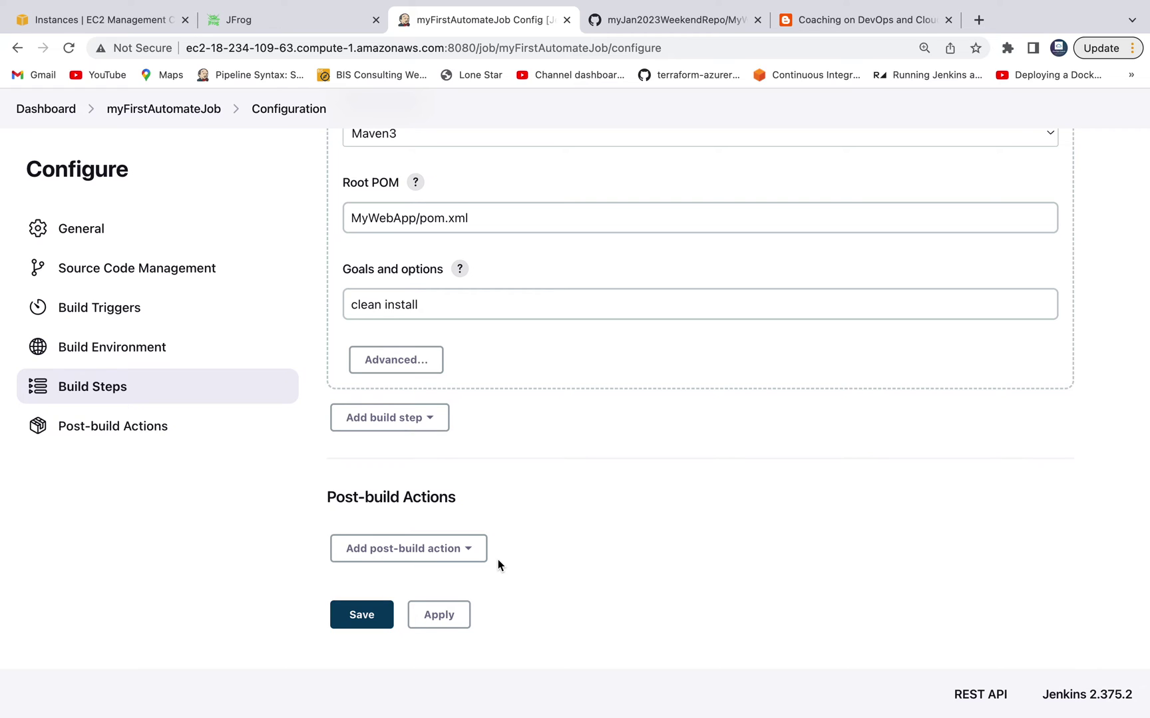
{"action": "left_click", "coordinate": [446, 616]}
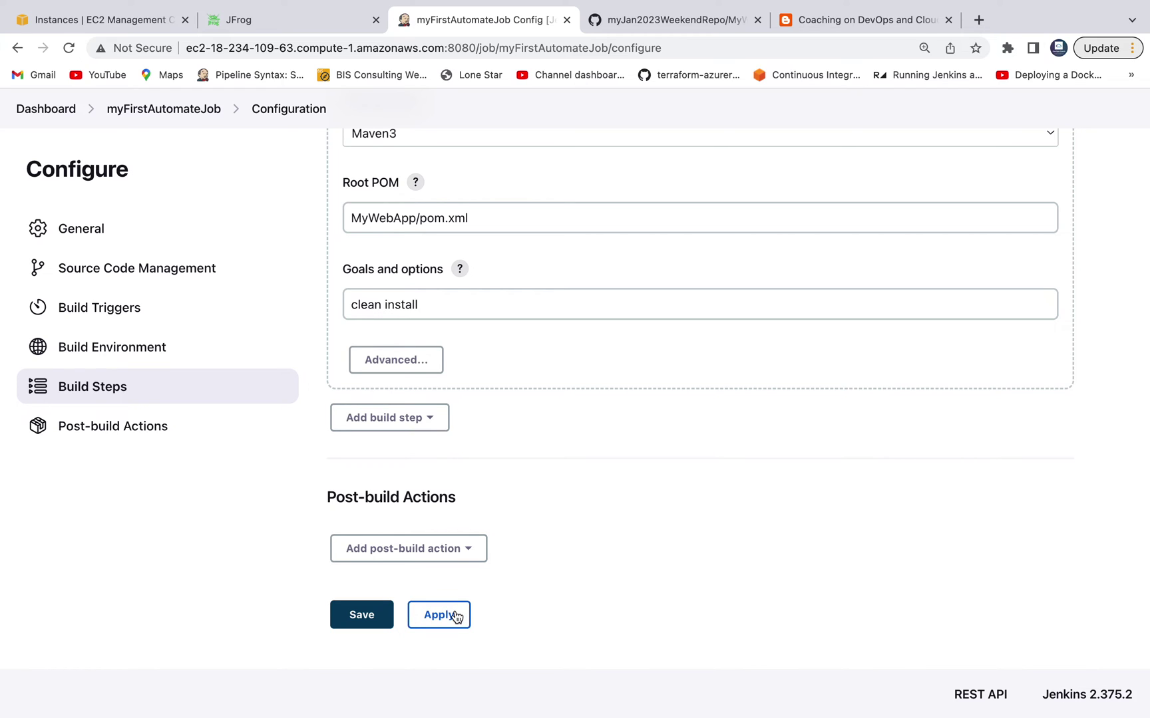
Step: Save the job, run build #1, and view its console output
{"action": "left_click", "coordinate": [389, 616]}
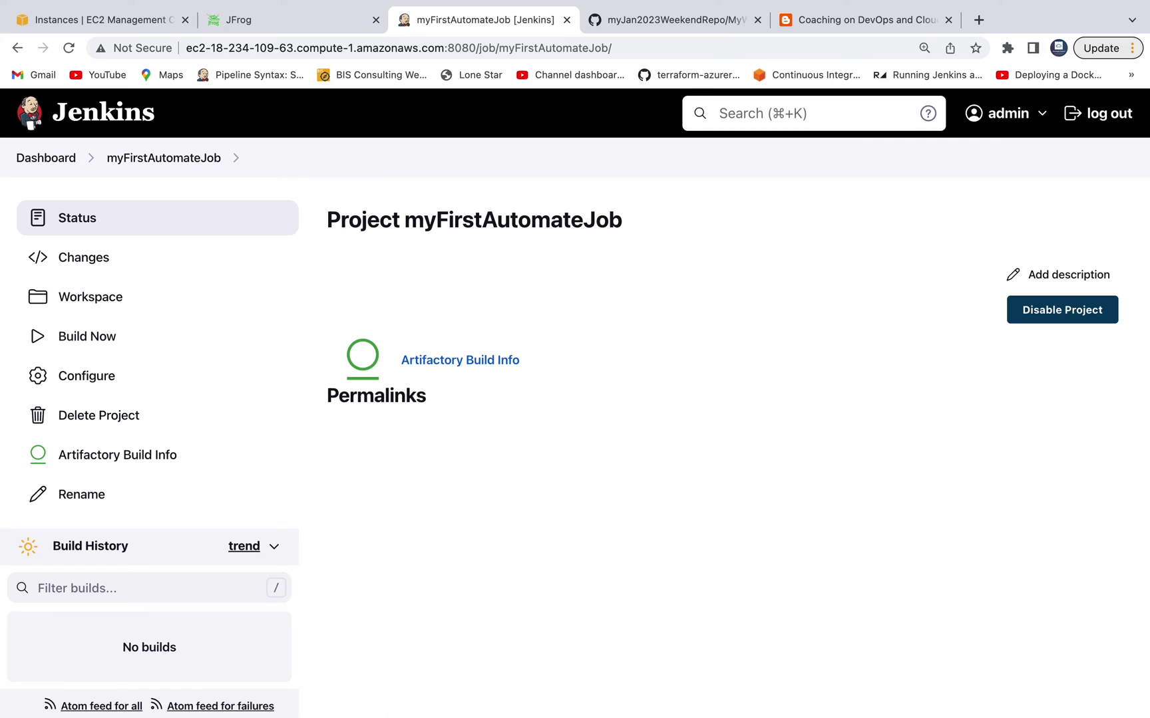
{"action": "left_click", "coordinate": [106, 338]}
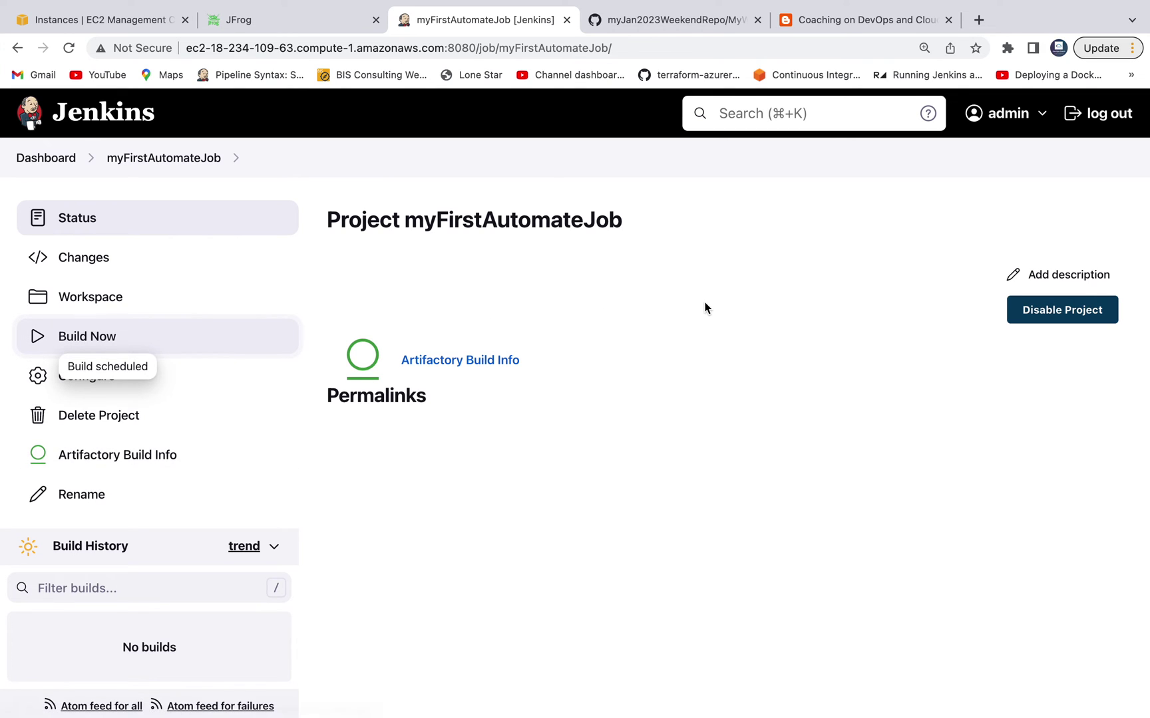
{"action": "scroll", "coordinate": [707, 307], "scroll_direction": "down", "scroll_amount": 2}
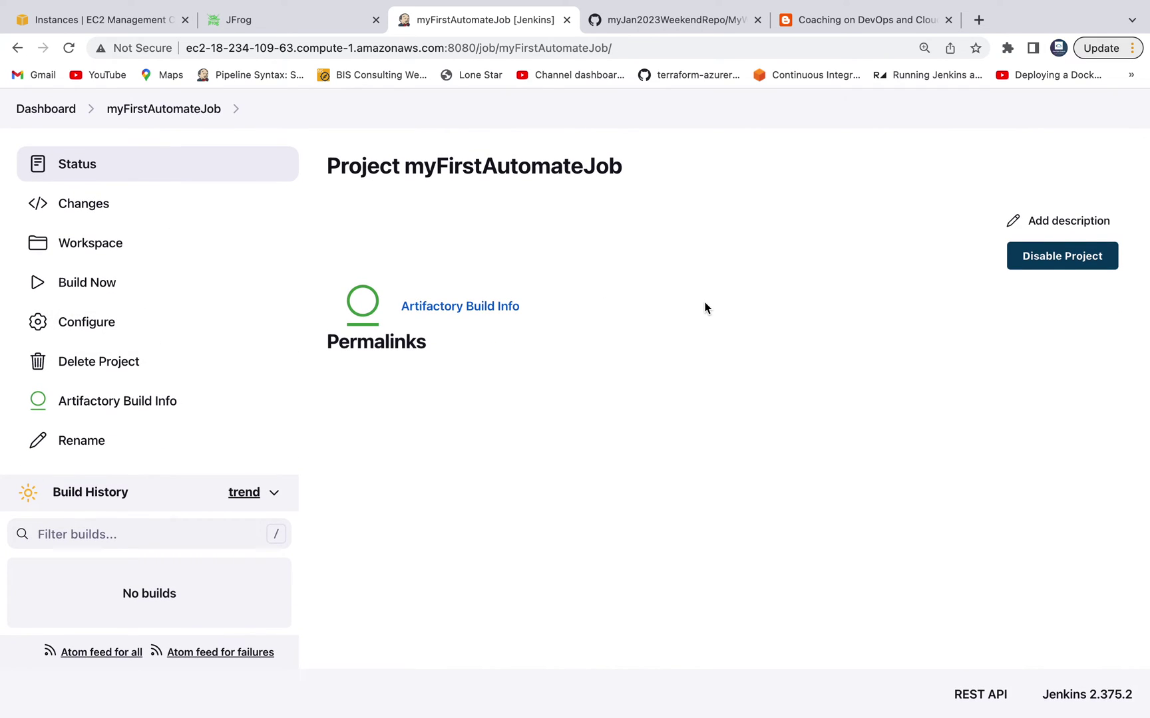
{"action": "left_click", "coordinate": [94, 630]}
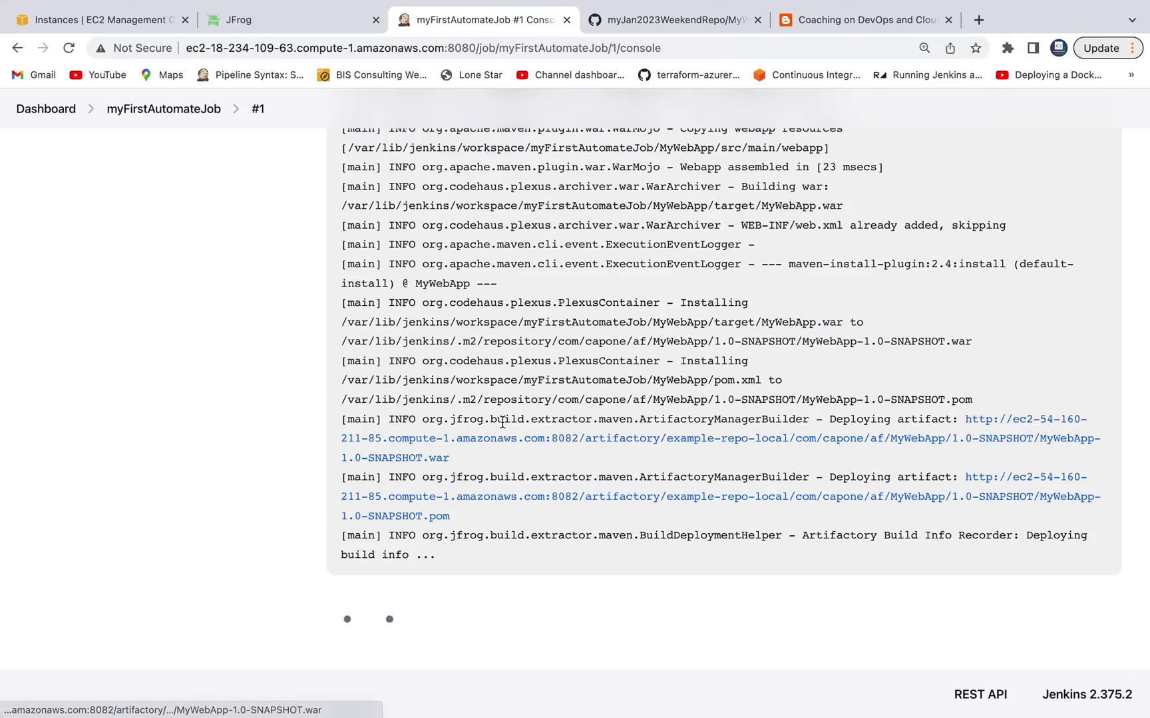
Step: Find the Artifactory WAR and POM deployment lines in the log and select the POM entry
{"action": "scroll", "coordinate": [502, 422], "scroll_direction": "up", "scroll_amount": 15}
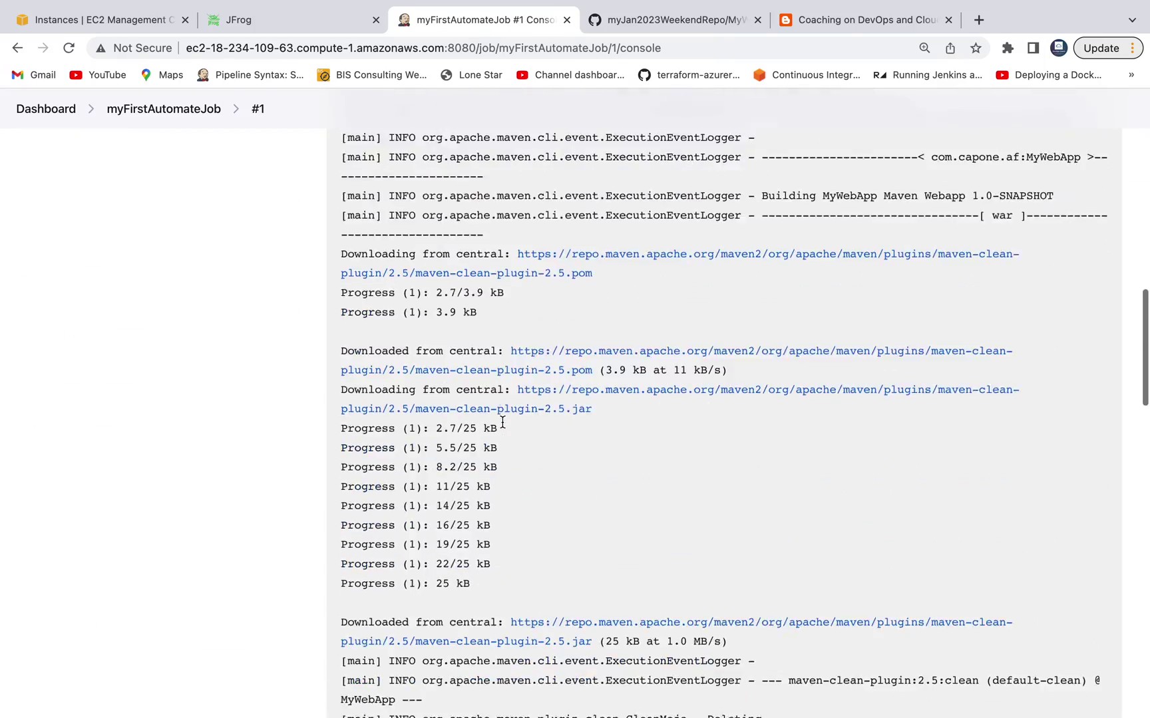
{"action": "scroll", "coordinate": [502, 422], "scroll_direction": "down", "scroll_amount": 10}
{"action": "scroll", "coordinate": [502, 426], "scroll_direction": "down", "scroll_amount": 10}
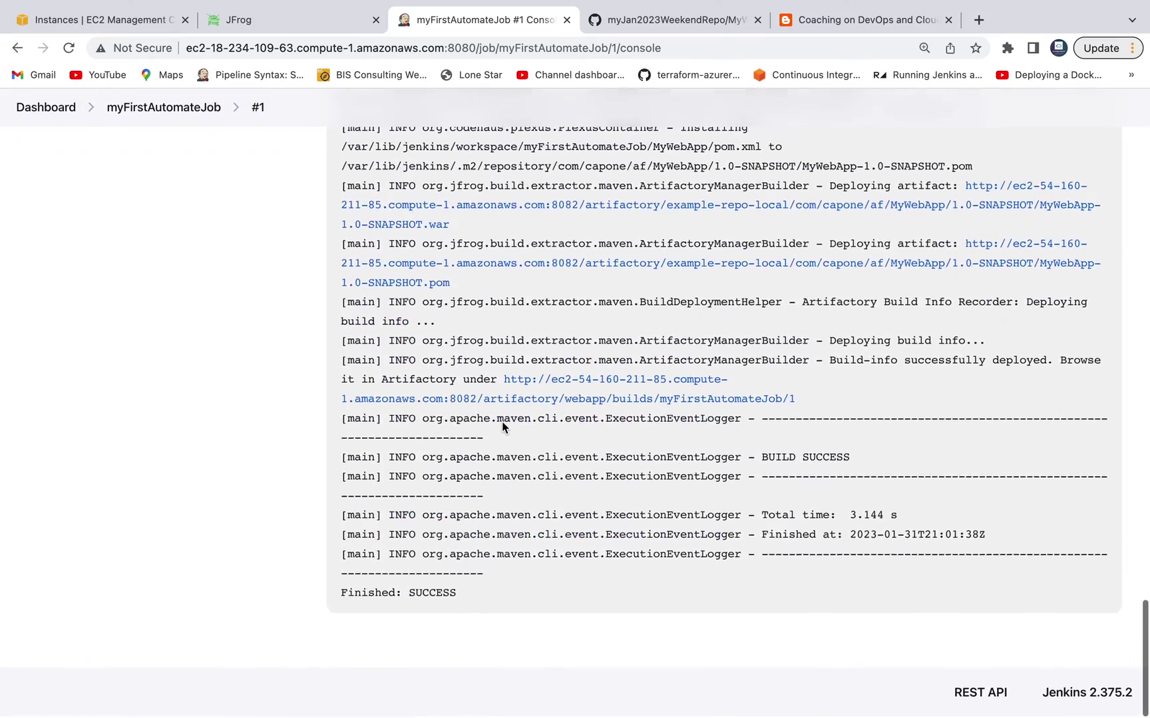
{"action": "right_click", "coordinate": [503, 421]}
{"action": "left_click", "coordinate": [469, 170]}
{"action": "left_click_drag", "start_coordinate": [469, 170], "coordinate": [549, 321]}
{"action": "scroll", "coordinate": [643, 452], "scroll_direction": "up", "scroll_amount": 2}
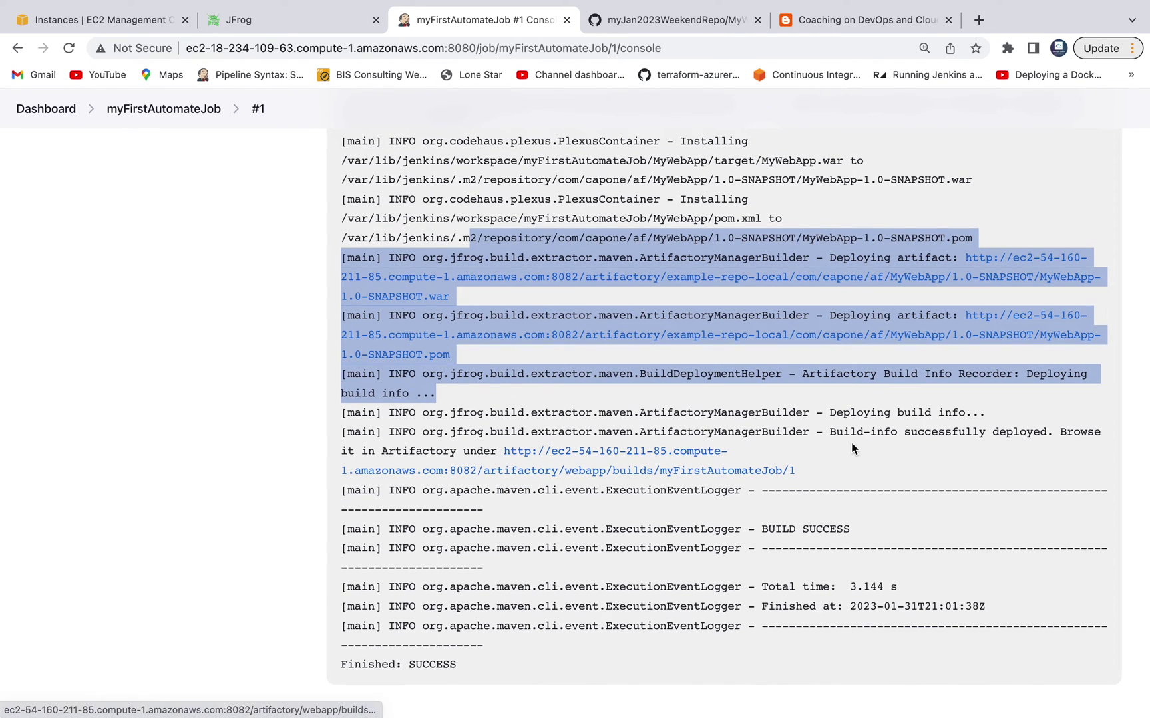
{"action": "scroll", "coordinate": [926, 427], "scroll_direction": "up", "scroll_amount": 1}
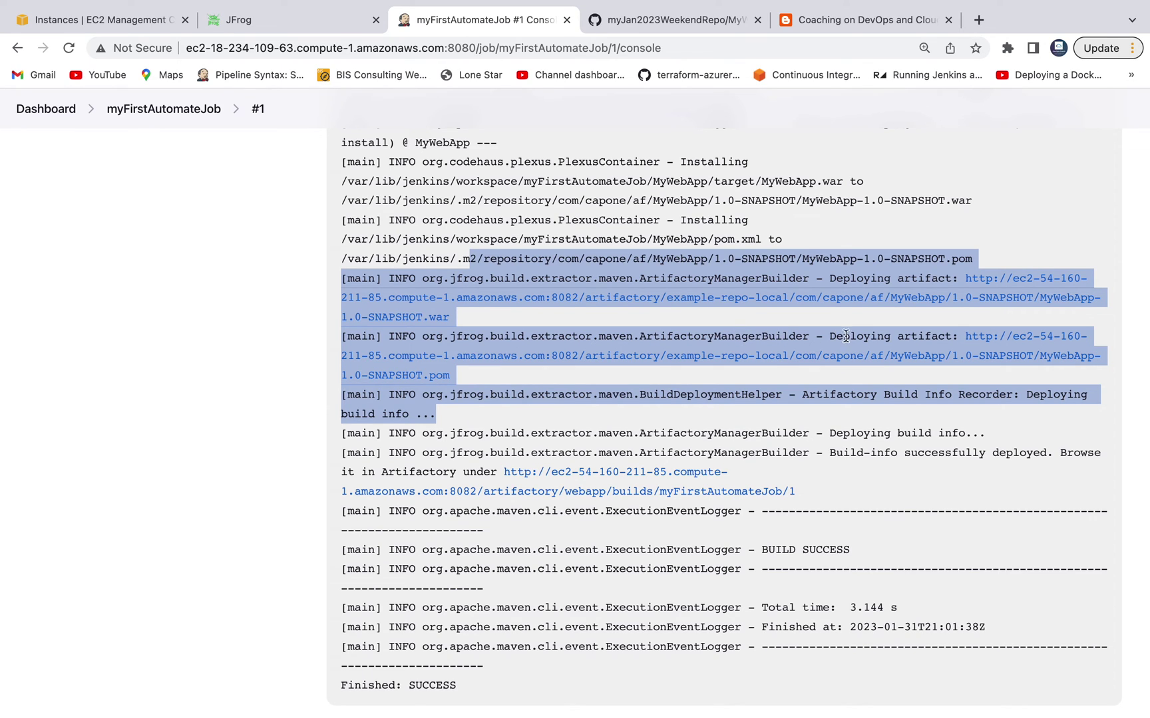
{"action": "left_click", "coordinate": [831, 377]}
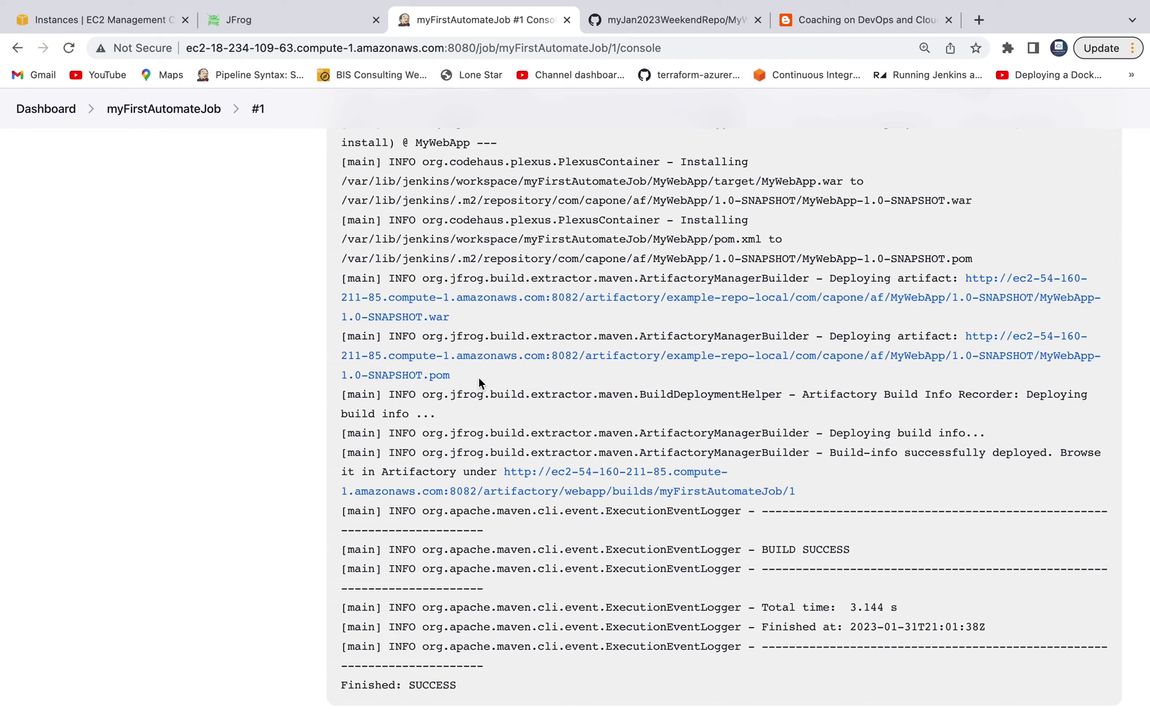
{"action": "left_click_drag", "start_coordinate": [474, 384], "coordinate": [341, 336]}
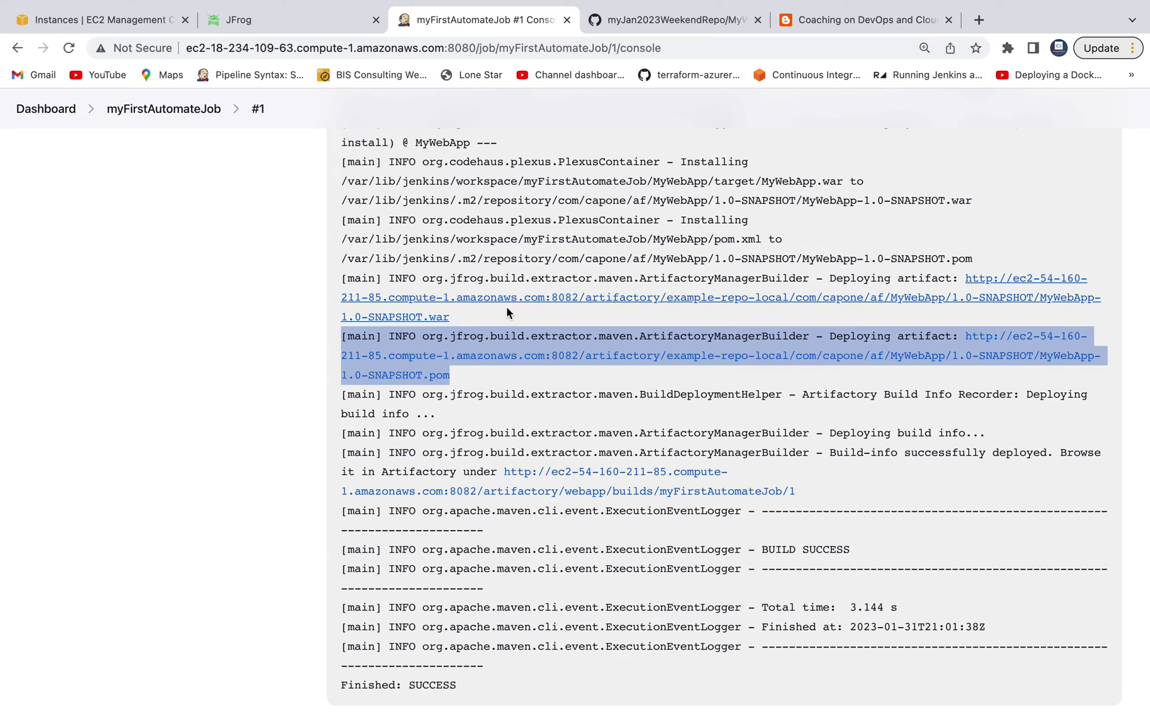
Step: In Artifactory Artifacts, expand example-repo-local down to the MyWebApp 1.0-SNAPSHOT folder
{"action": "left_click", "coordinate": [306, 20]}
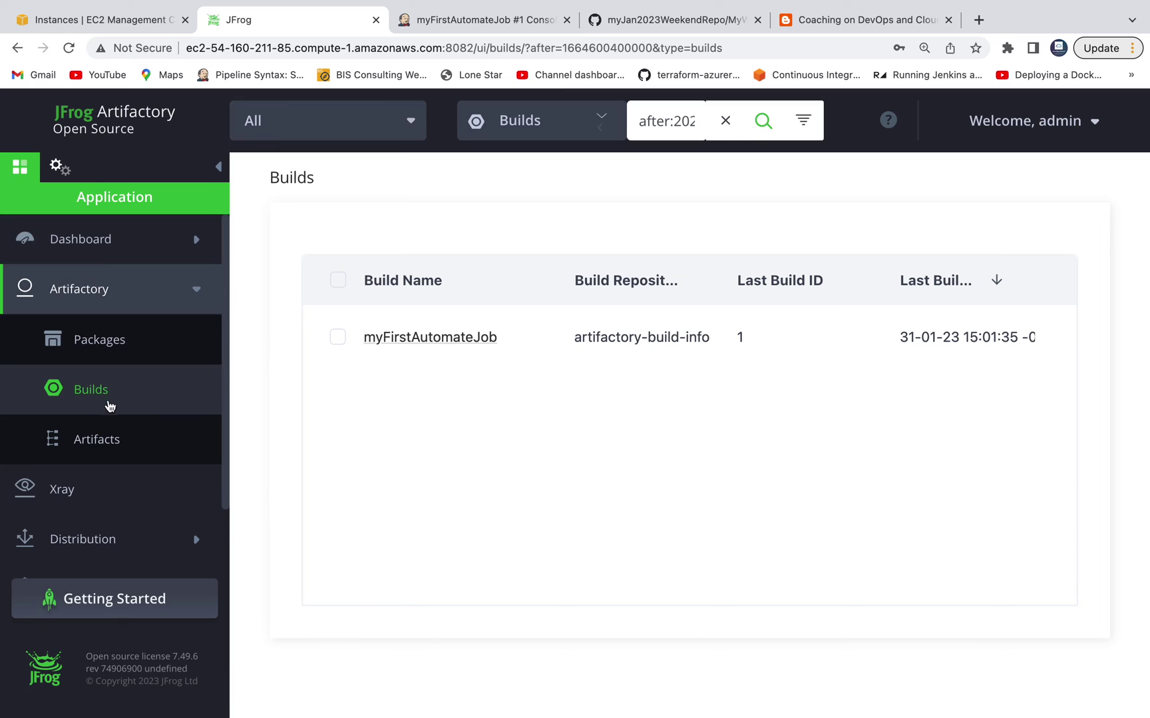
{"action": "left_click", "coordinate": [100, 439]}
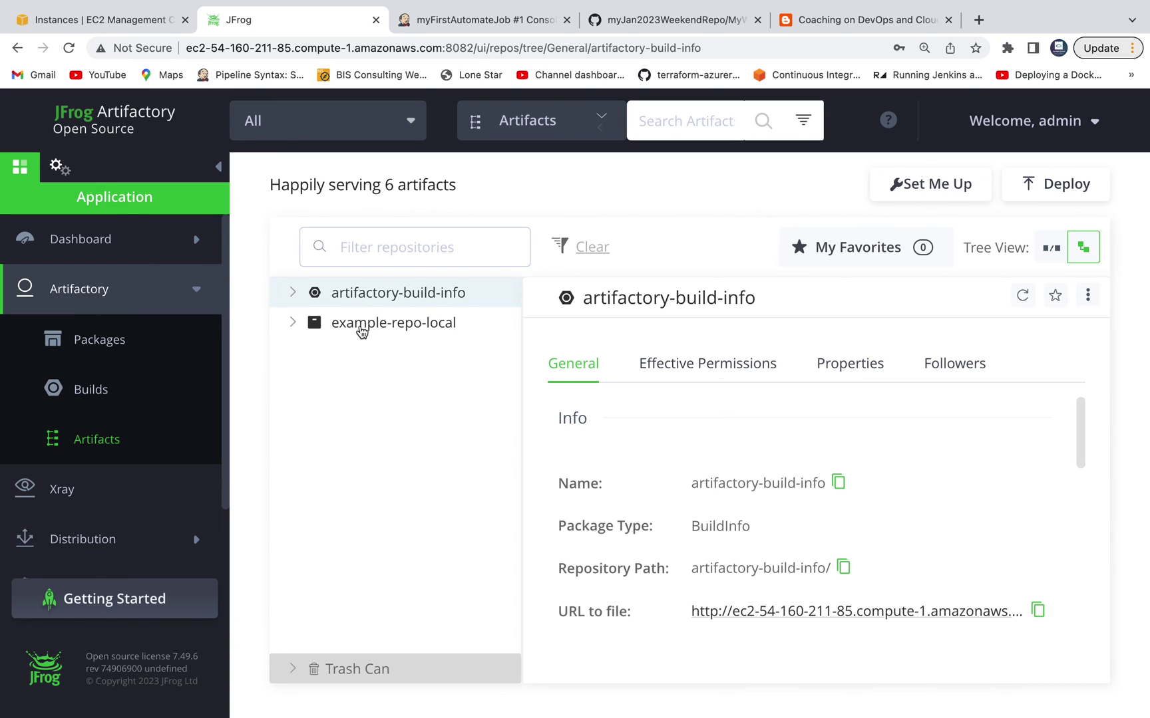
{"action": "left_click", "coordinate": [293, 326]}
{"action": "left_click", "coordinate": [319, 353]}
{"action": "left_click", "coordinate": [344, 384]}
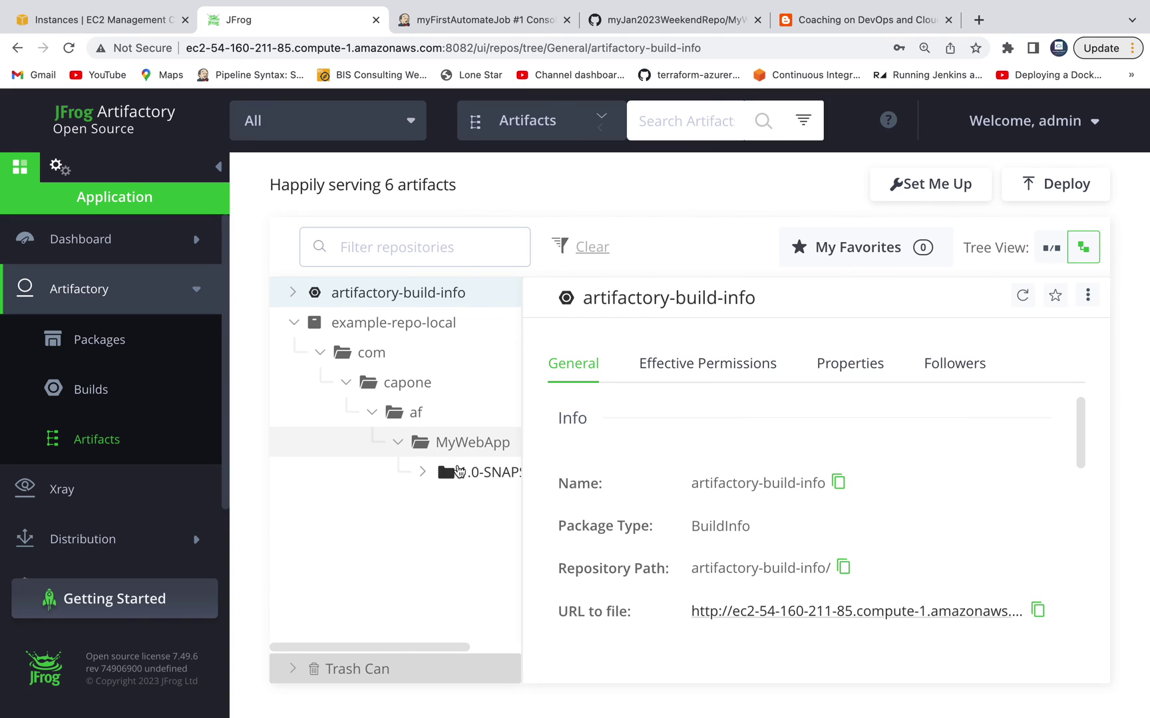
{"action": "left_click", "coordinate": [423, 473]}
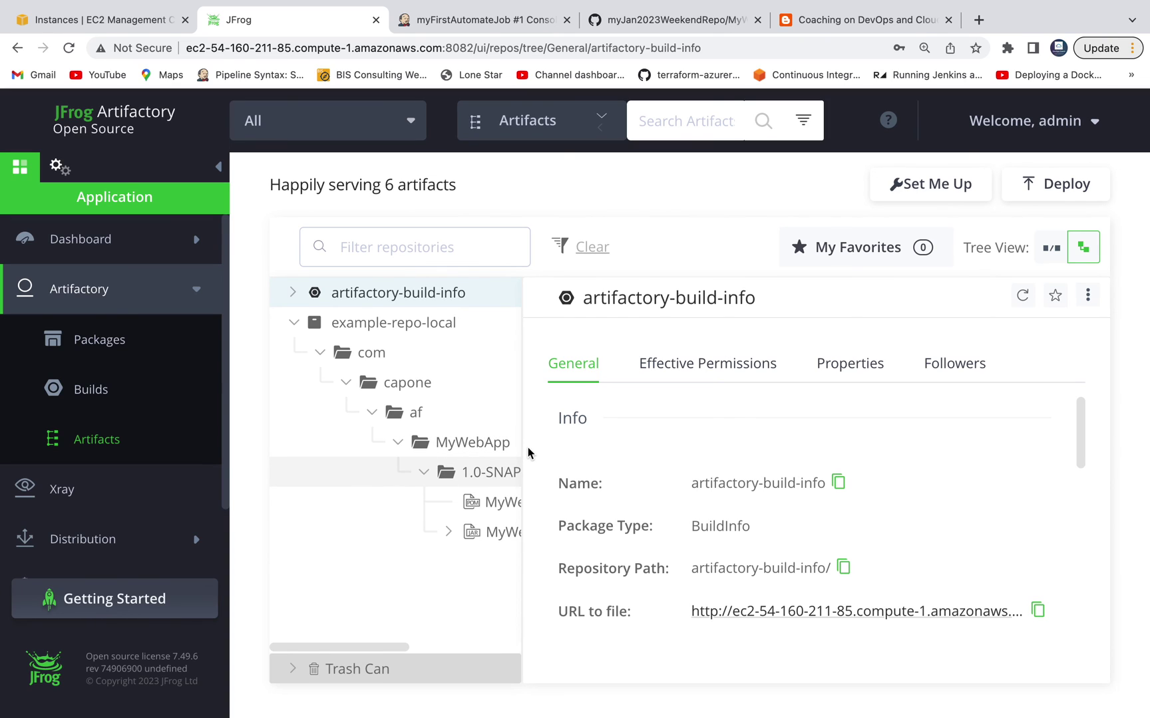
{"action": "left_click_drag", "start_coordinate": [521, 454], "coordinate": [571, 455]}
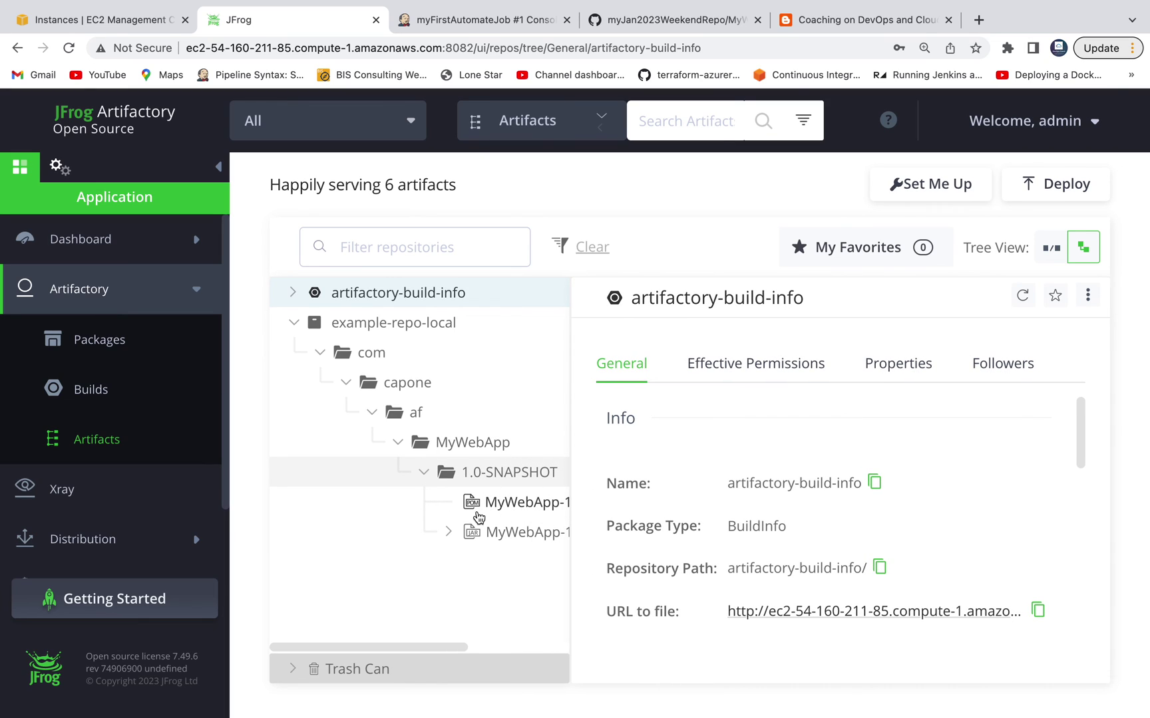
Step: Inspect the MyWebApp-1.0-SNAPSHOT POM and WAR details, then return to the Jenkins build console
{"action": "left_click", "coordinate": [449, 532]}
{"action": "scroll", "coordinate": [546, 524], "scroll_direction": "down", "scroll_amount": 1}
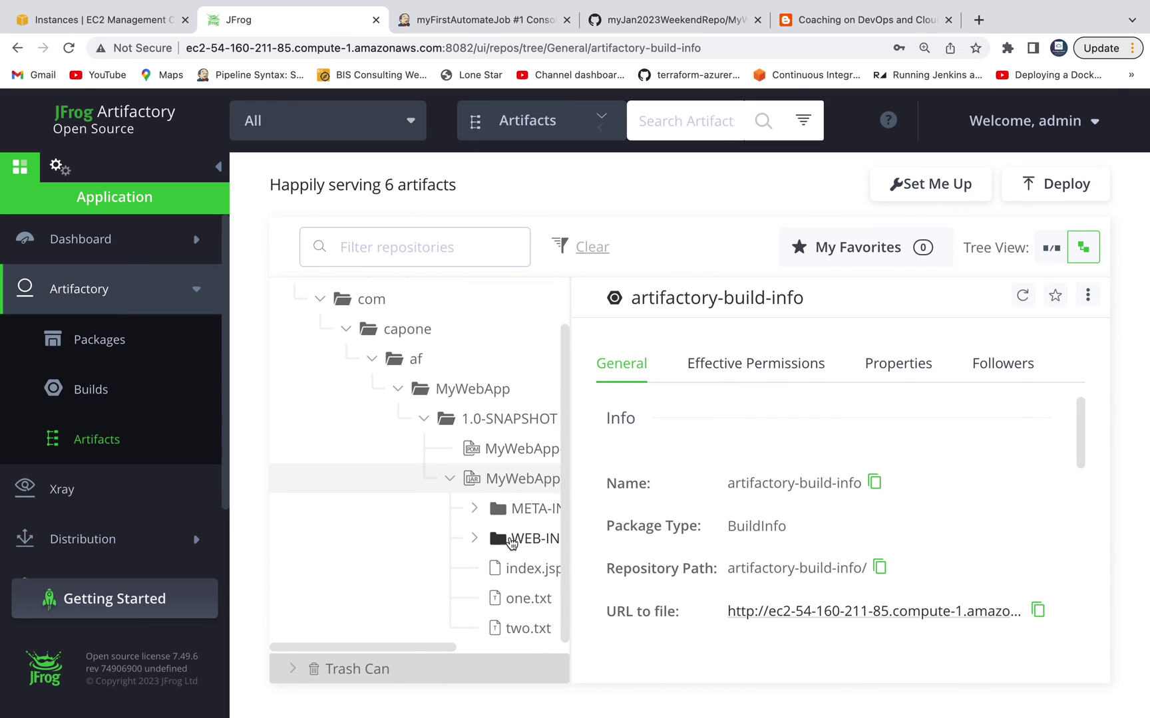
{"action": "left_click", "coordinate": [509, 453]}
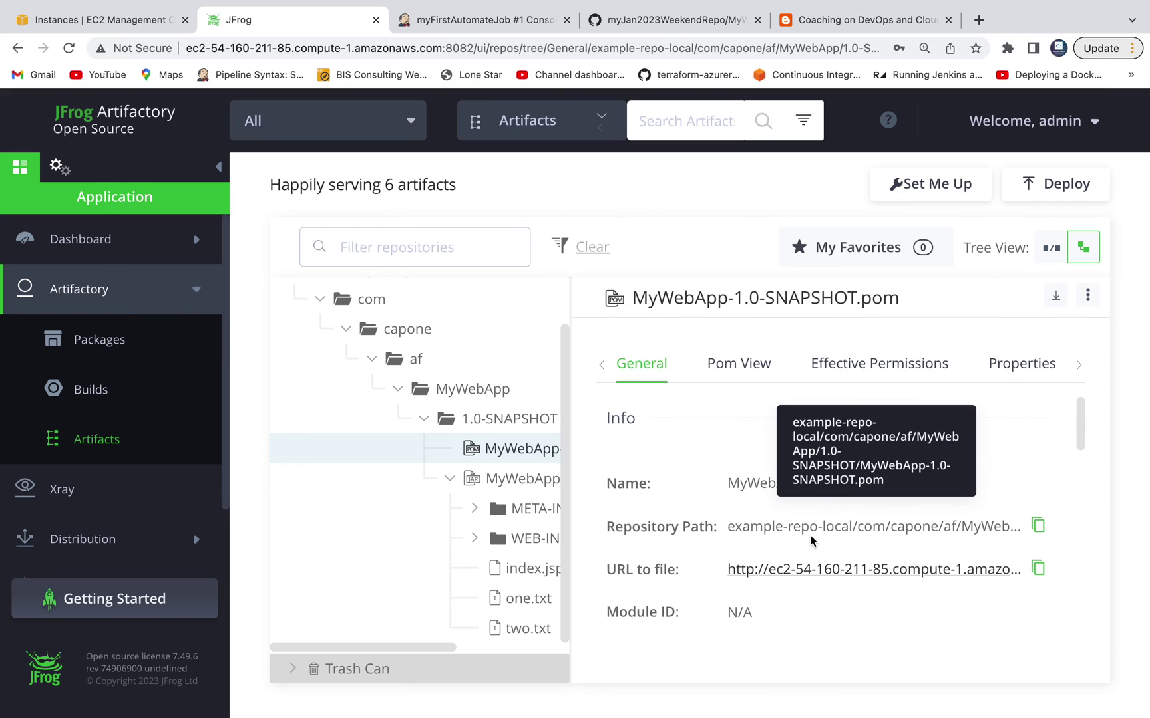
{"action": "left_click", "coordinate": [529, 539]}
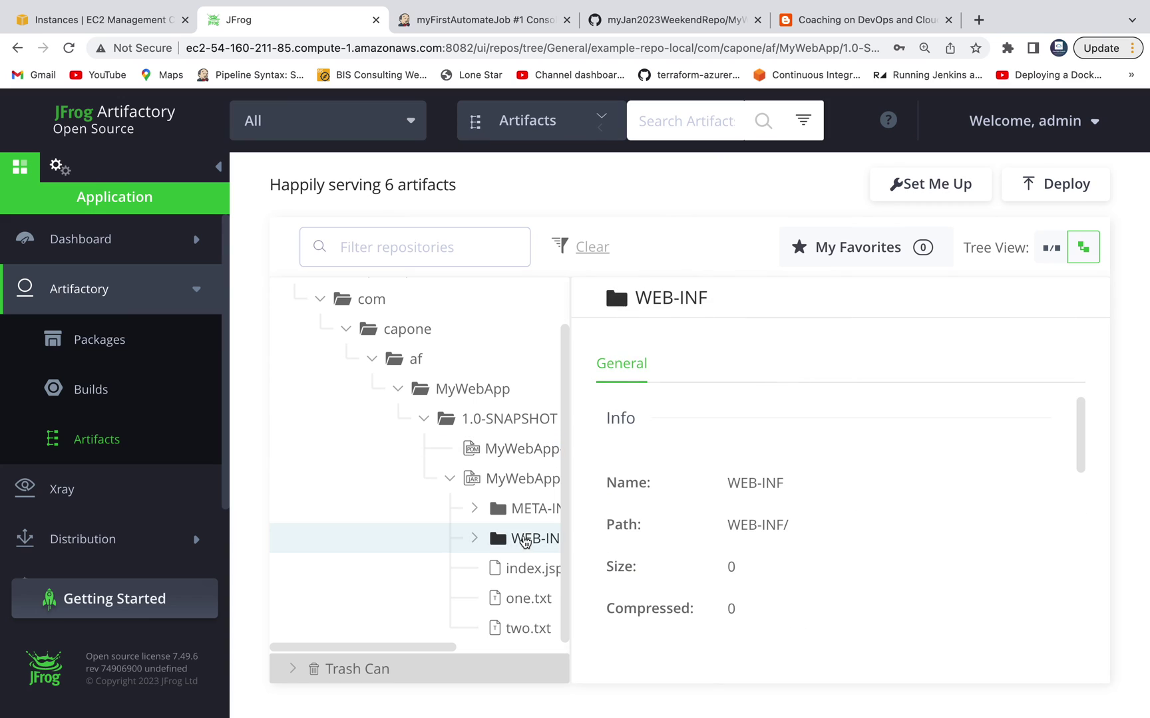
{"action": "left_click", "coordinate": [523, 491]}
{"action": "left_click", "coordinate": [510, 449]}
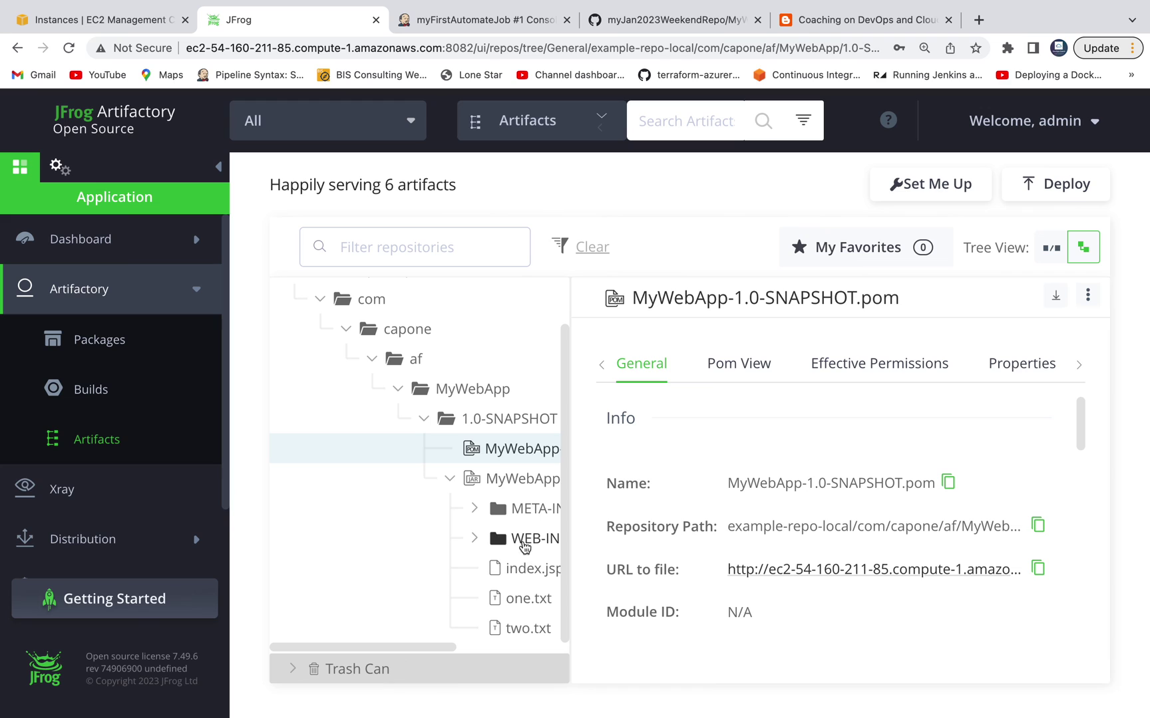
{"action": "left_click", "coordinate": [521, 481]}
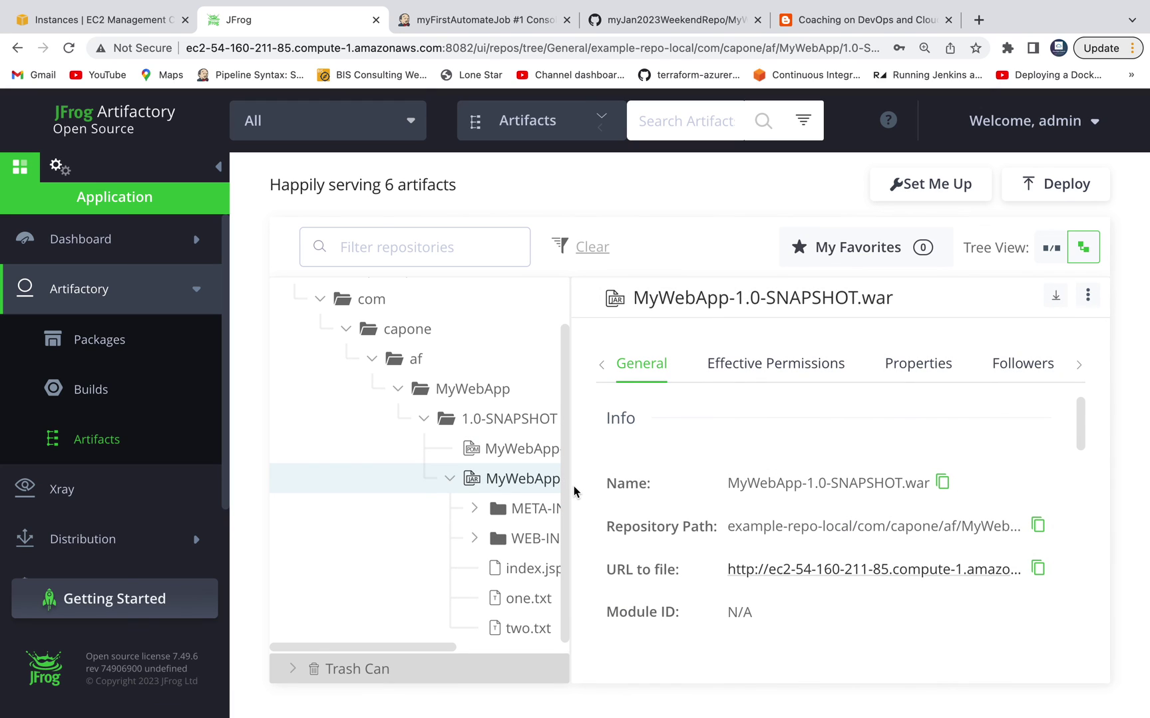
{"action": "left_click_drag", "start_coordinate": [746, 486], "coordinate": [844, 484]}
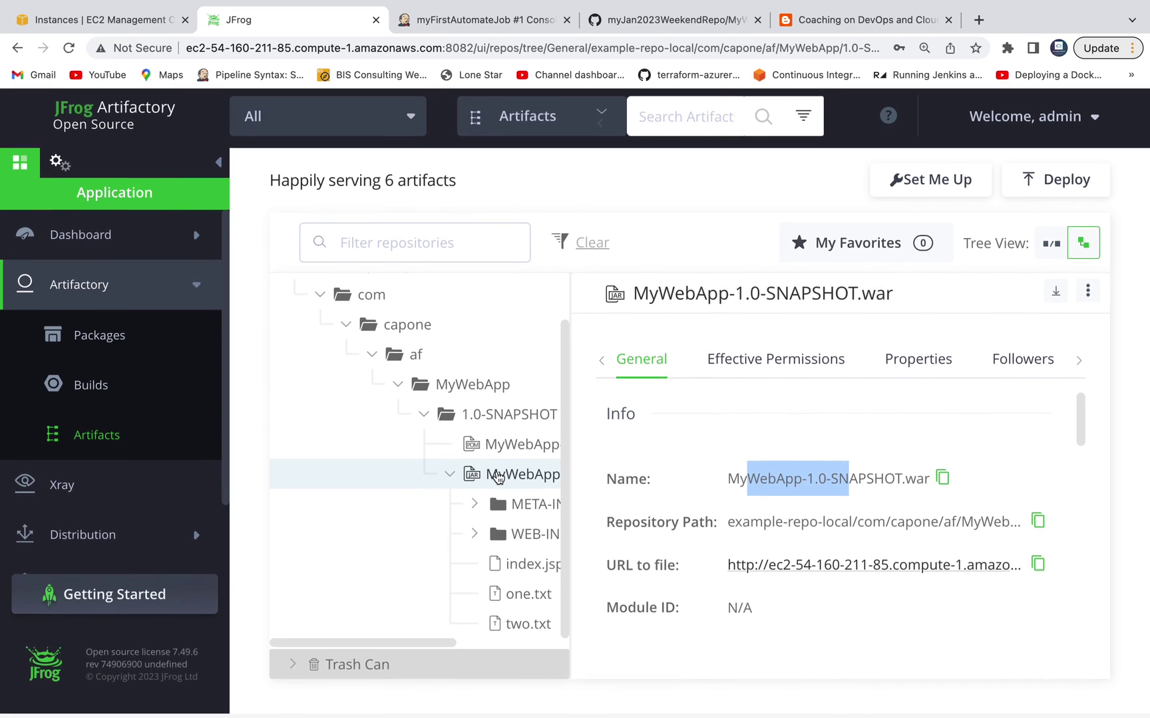
{"action": "left_click", "coordinate": [483, 21]}
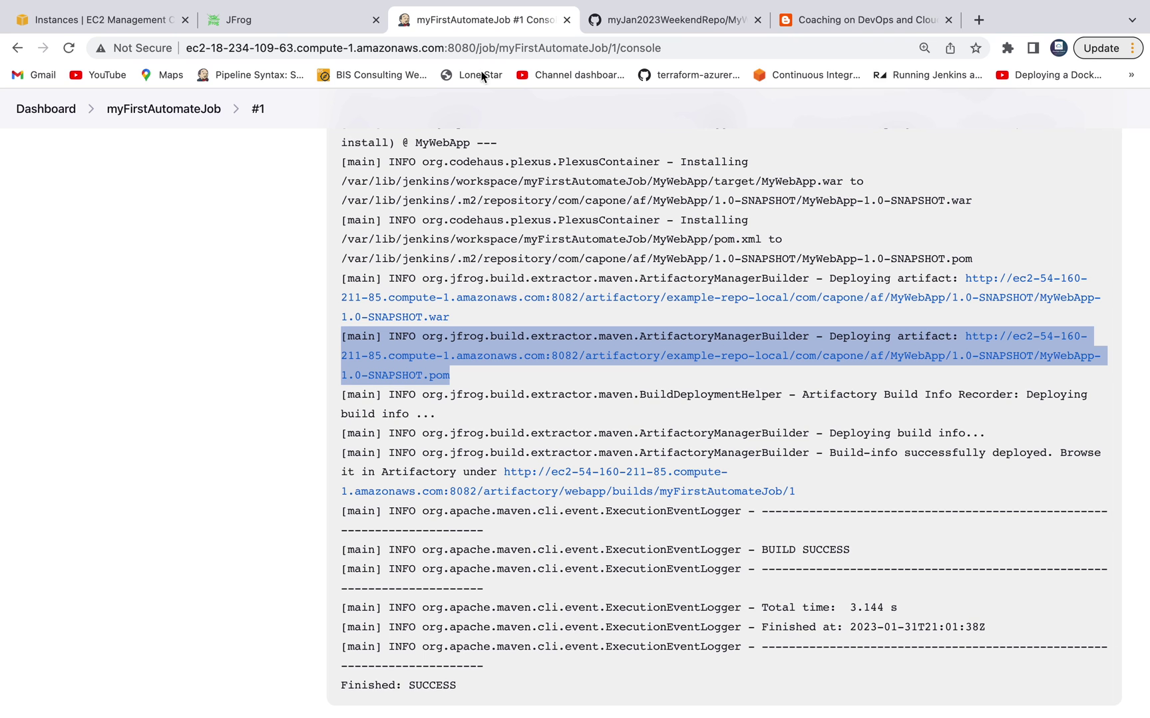
Step: View the myFirstAutomateJob project page showing successful build #1, then switch back to Artifactory
{"action": "left_click", "coordinate": [167, 111]}
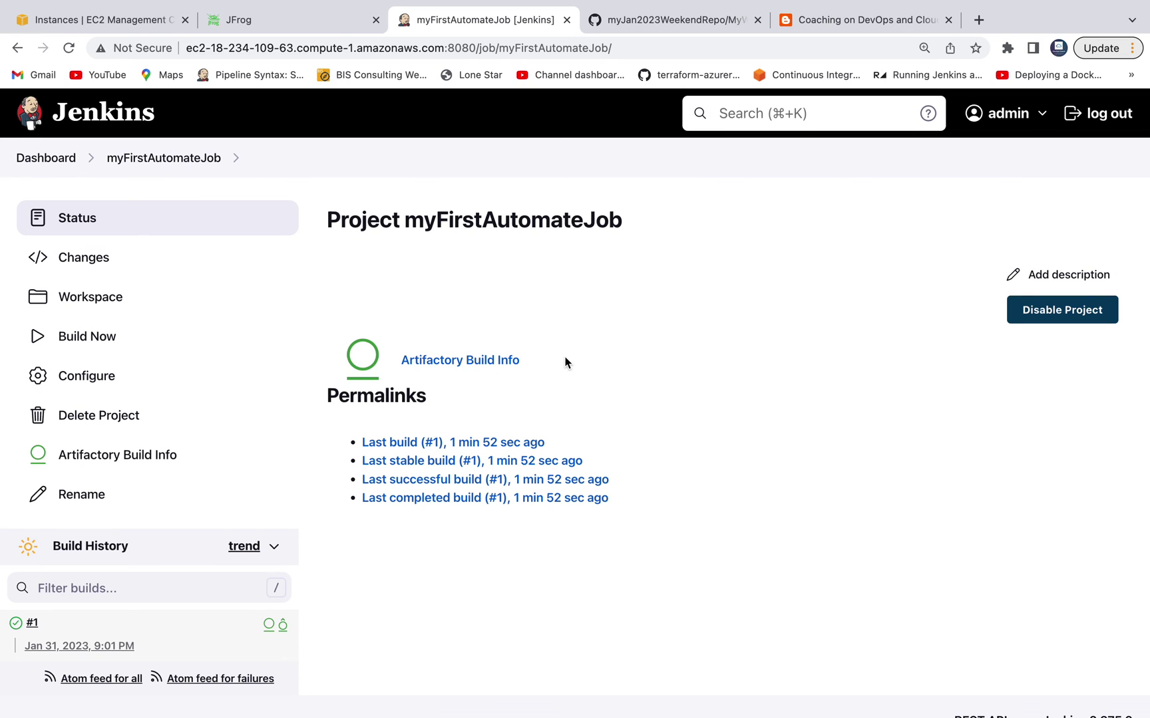
{"action": "left_click", "coordinate": [315, 23]}
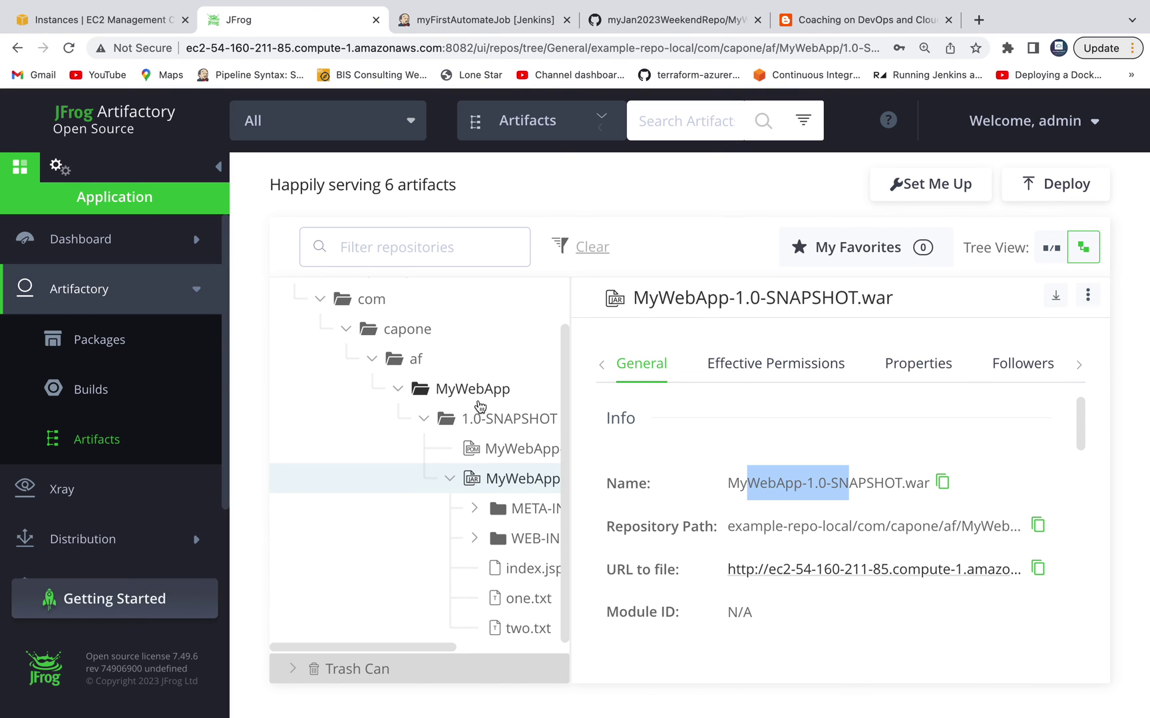
Step: Scroll the Coaching on DevOps article to steps 6 and 7 on building and checking Artifactory
{"action": "left_click", "coordinate": [825, 20]}
{"action": "scroll", "coordinate": [590, 309], "scroll_direction": "down", "scroll_amount": 7}
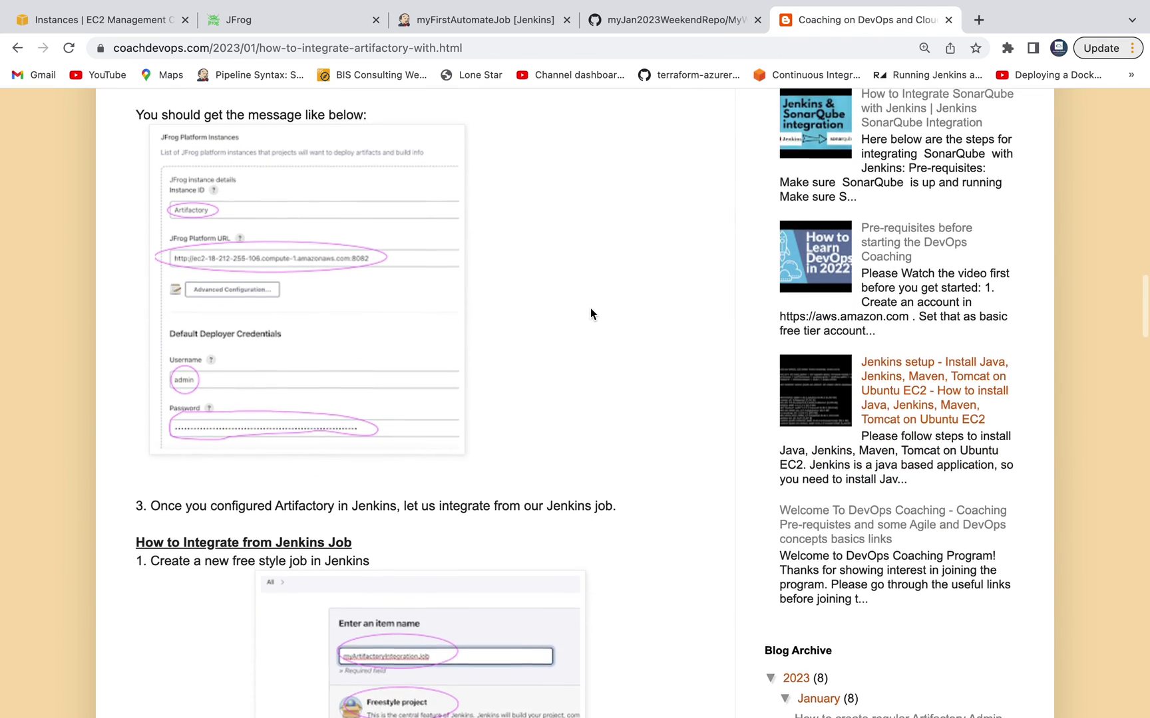
{"action": "scroll", "coordinate": [590, 308], "scroll_direction": "down", "scroll_amount": 20}
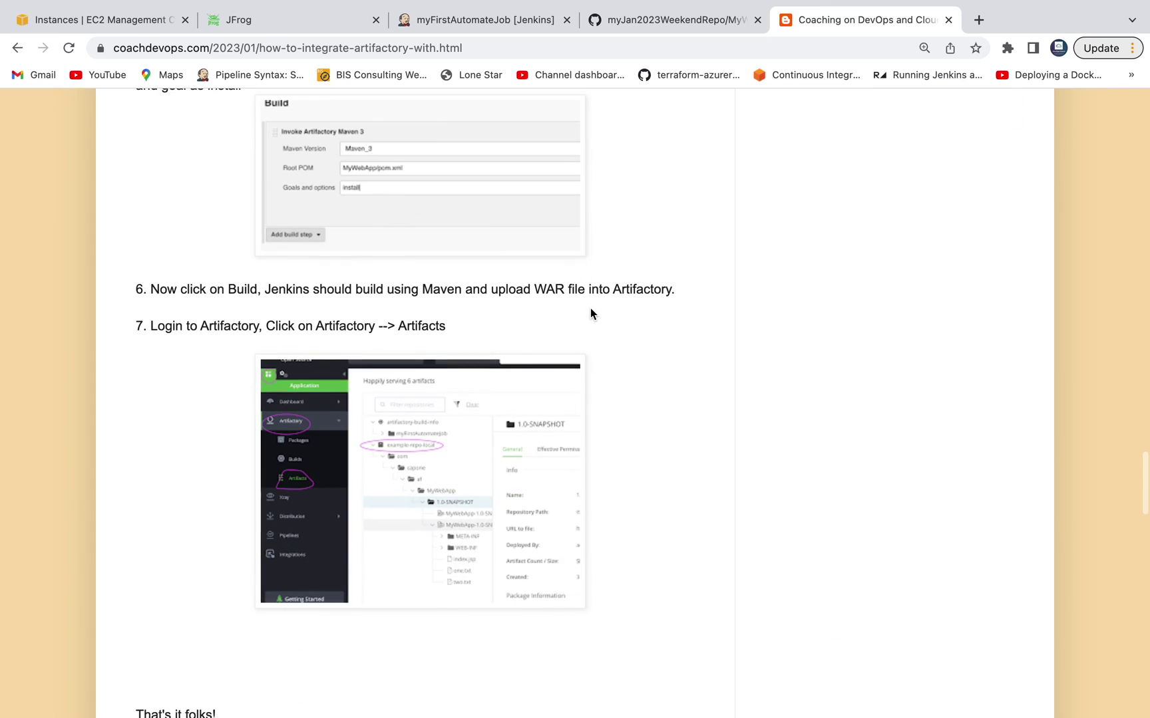